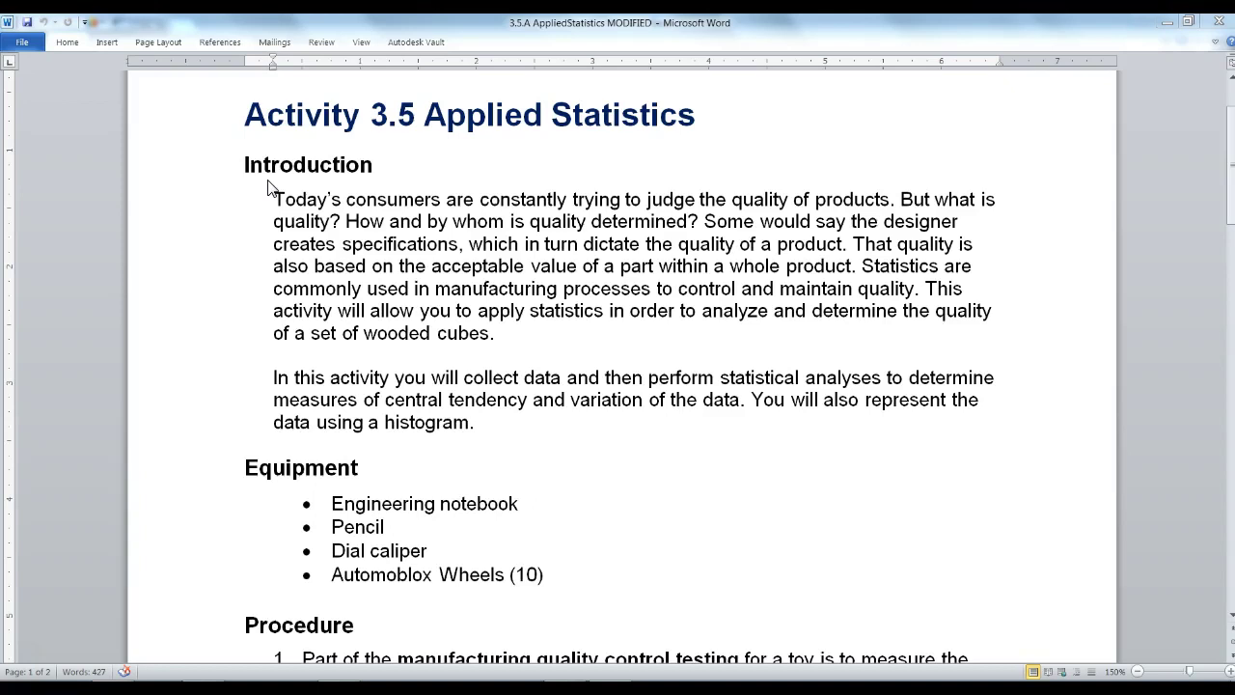
In the Word handout, highlight the statistical analysis and histogram sentences
click(798, 378)
click(771, 424)
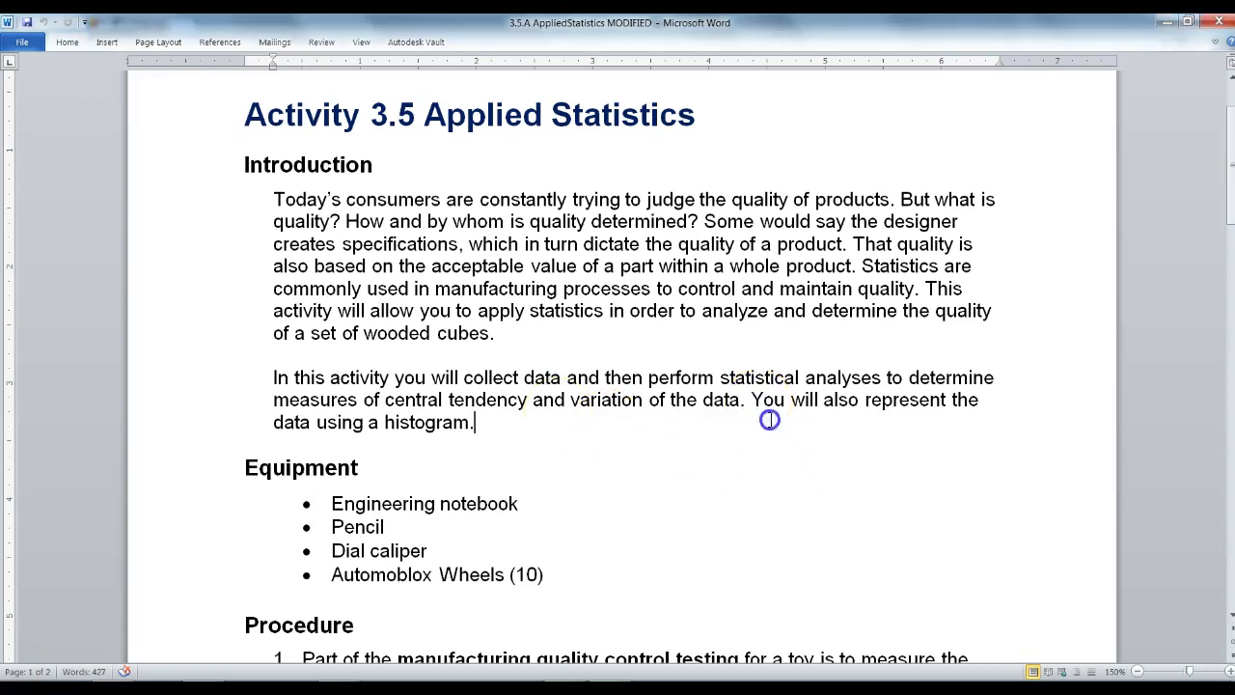
drag(772, 409, 772, 428)
click(598, 436)
scroll(600, 441, down, 3)
Highlight the Equipment heading and list, pointing out the Automoblox Wheels (10) item
drag(548, 400, 253, 292)
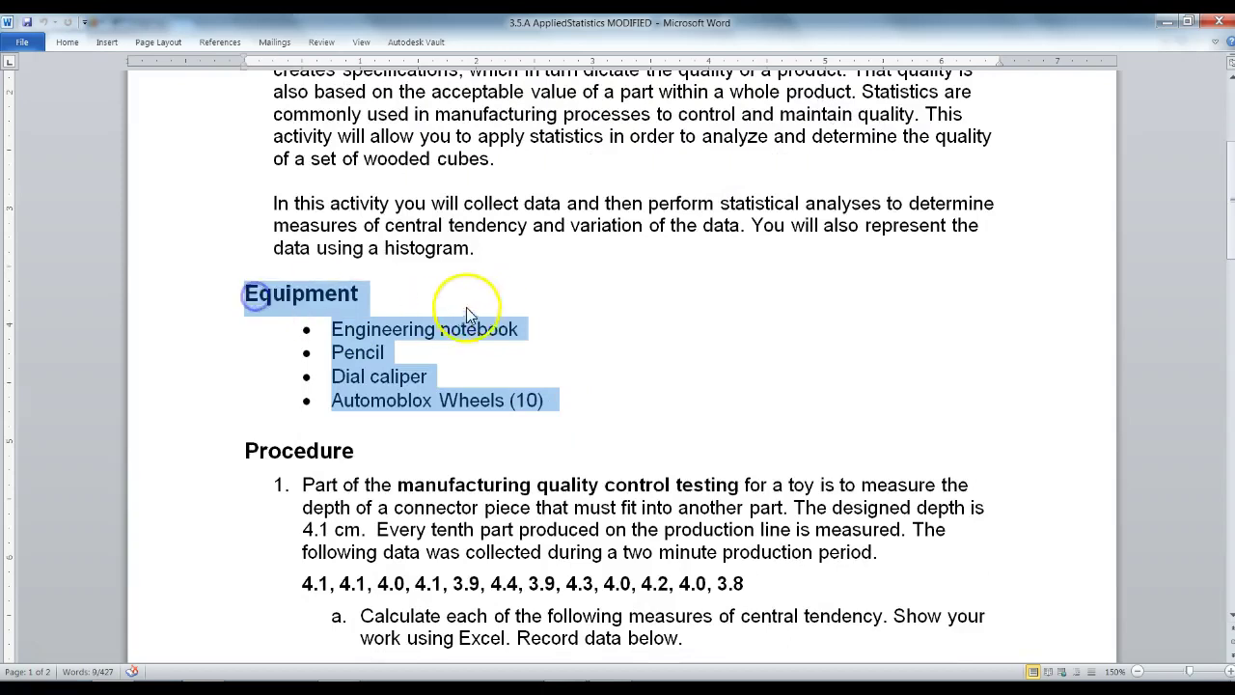
click(450, 328)
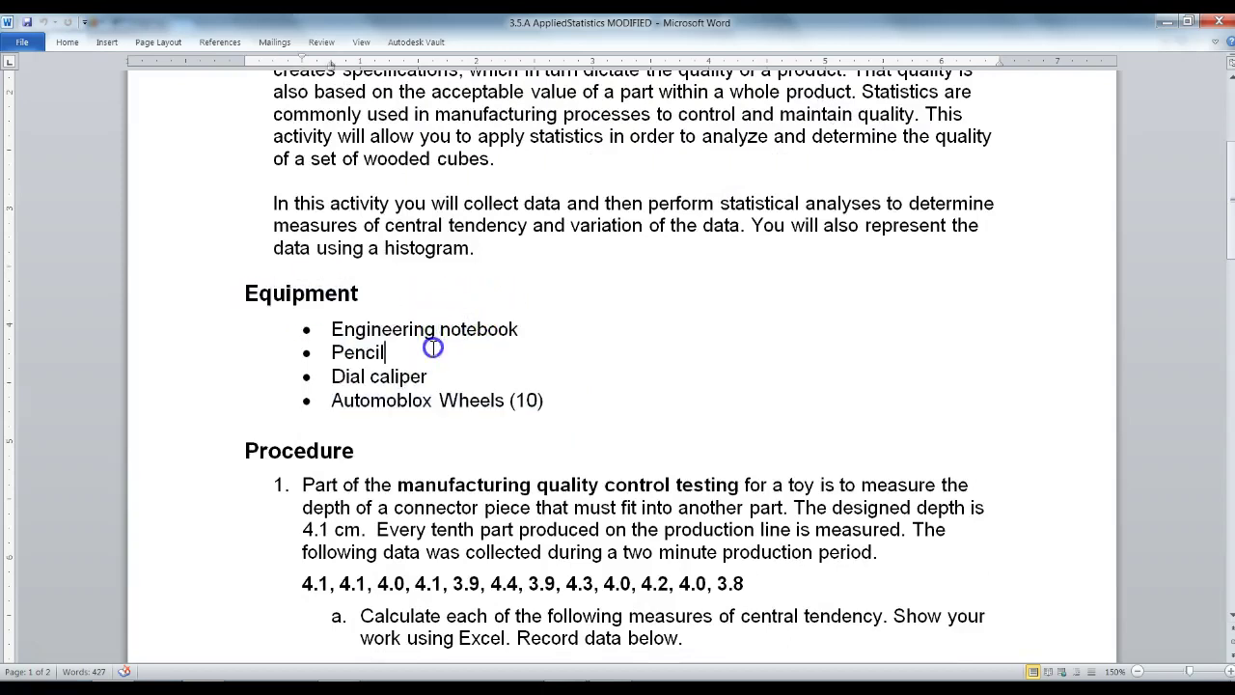
click(595, 407)
scroll(607, 399, down, 3)
scroll(605, 399, down, 3)
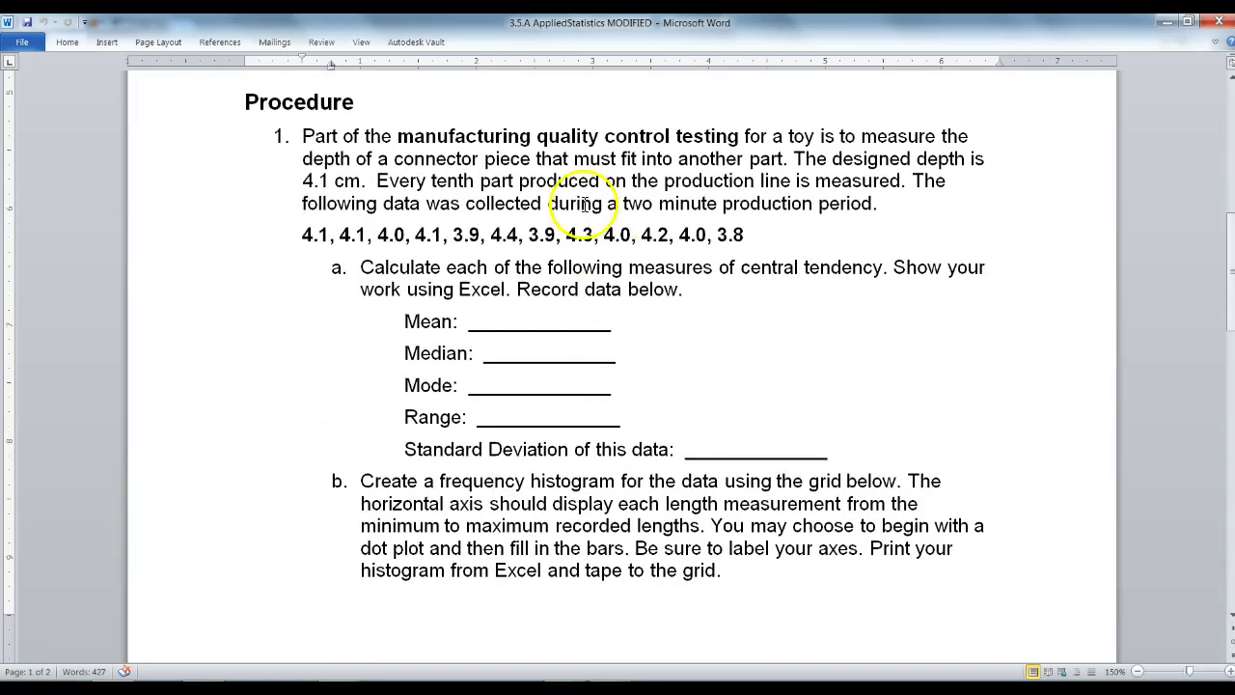
Highlight the line of depth measurements and the Mean, Median, Mode and Range lines
drag(301, 235, 779, 238)
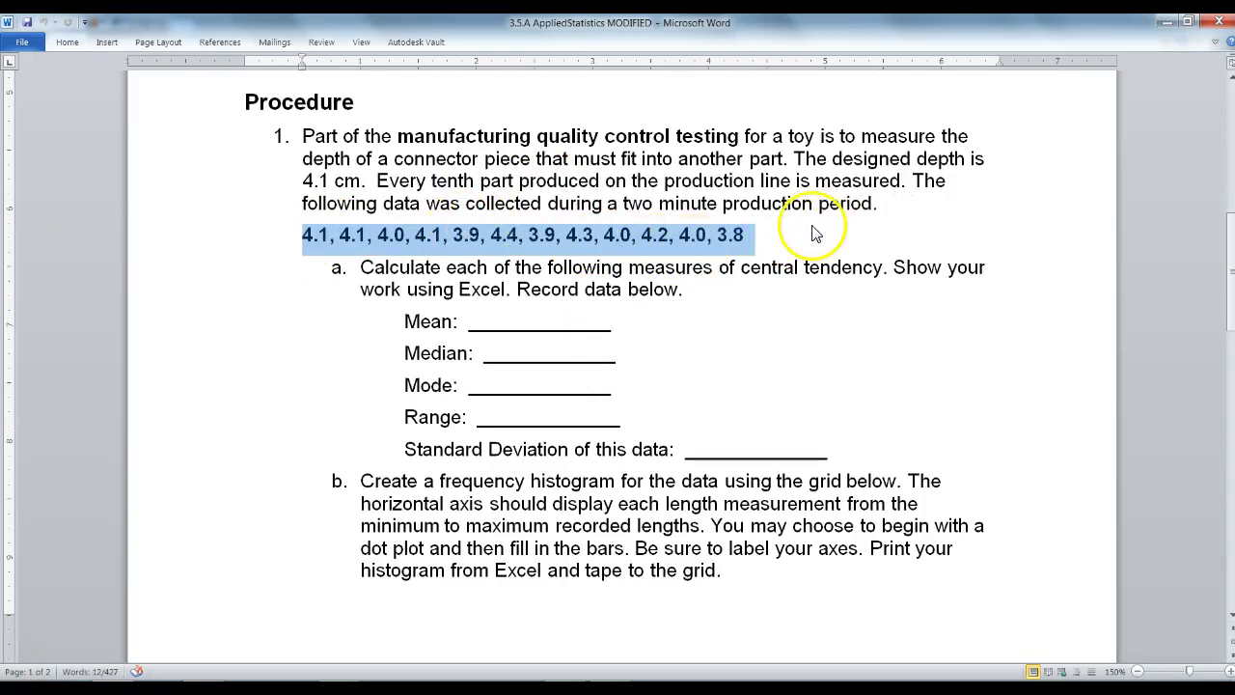
click(814, 229)
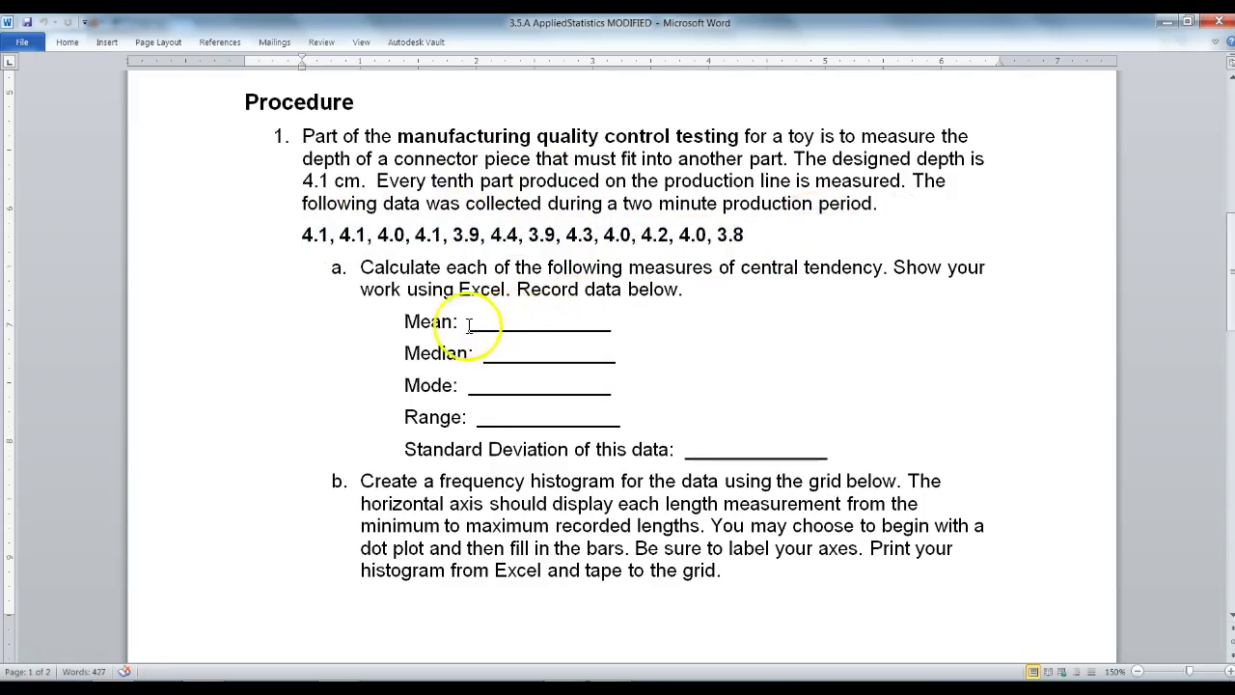
drag(402, 322, 836, 441)
click(750, 273)
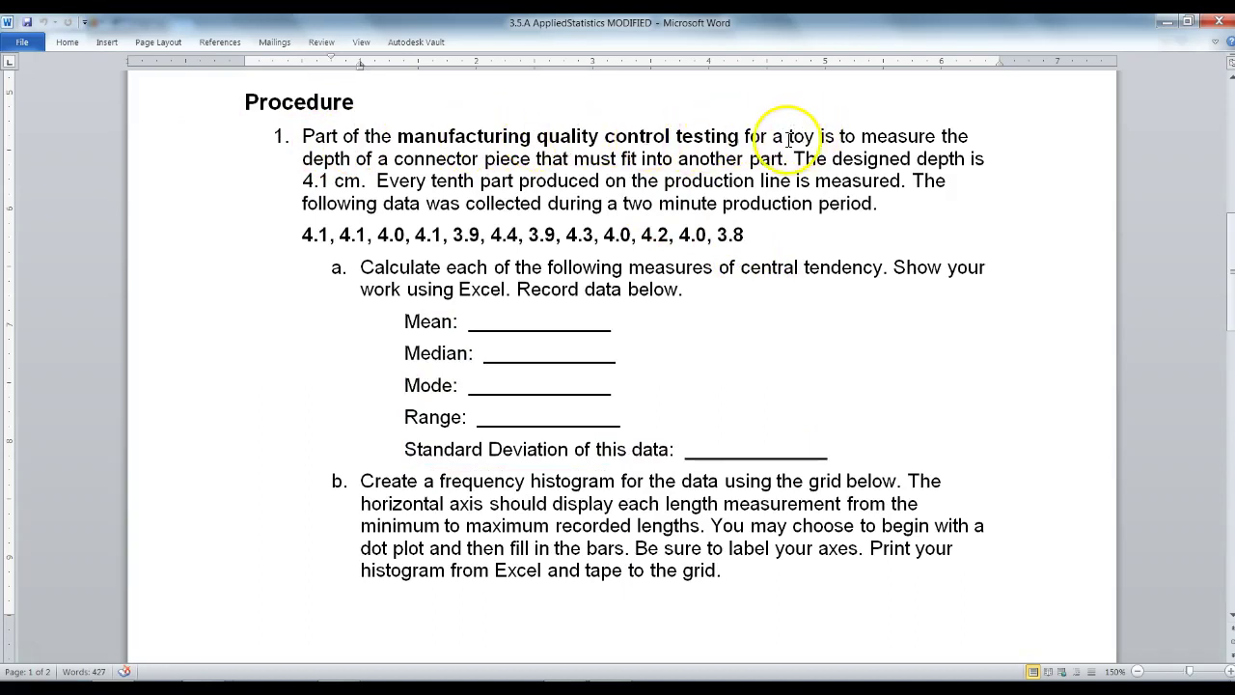
Highlight the connector-piece depth, the designed depth 4.1 cm and the depth values line
drag(302, 159, 533, 160)
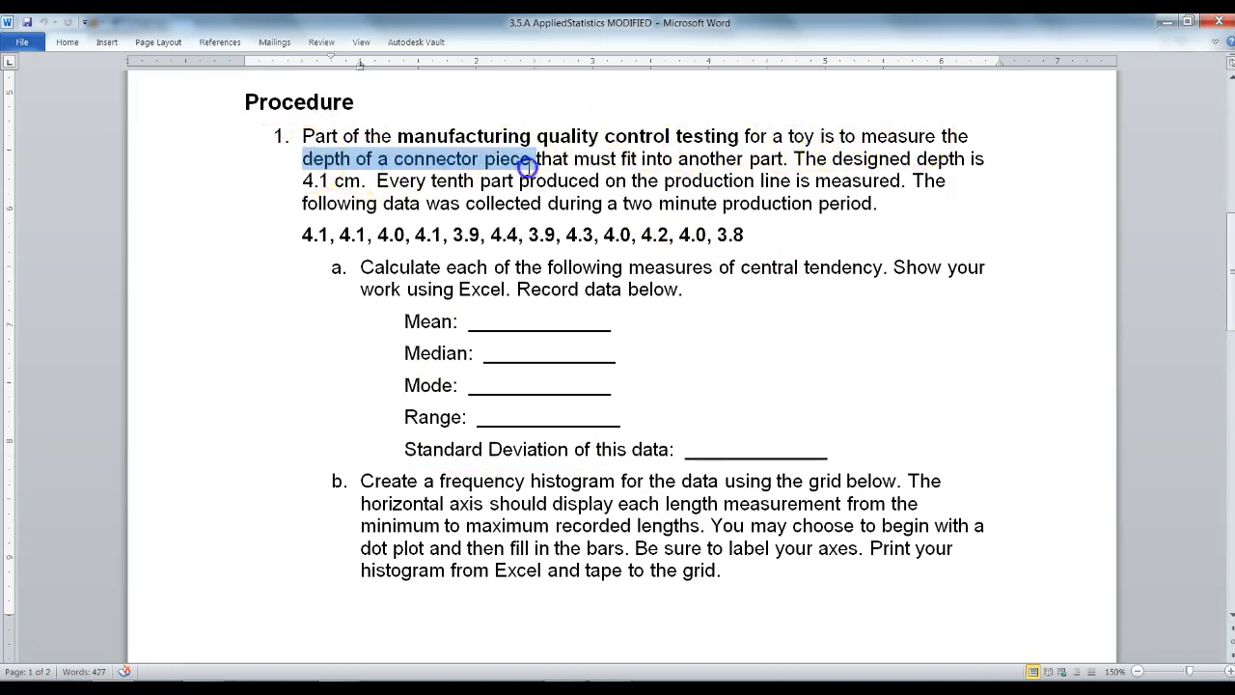
click(689, 159)
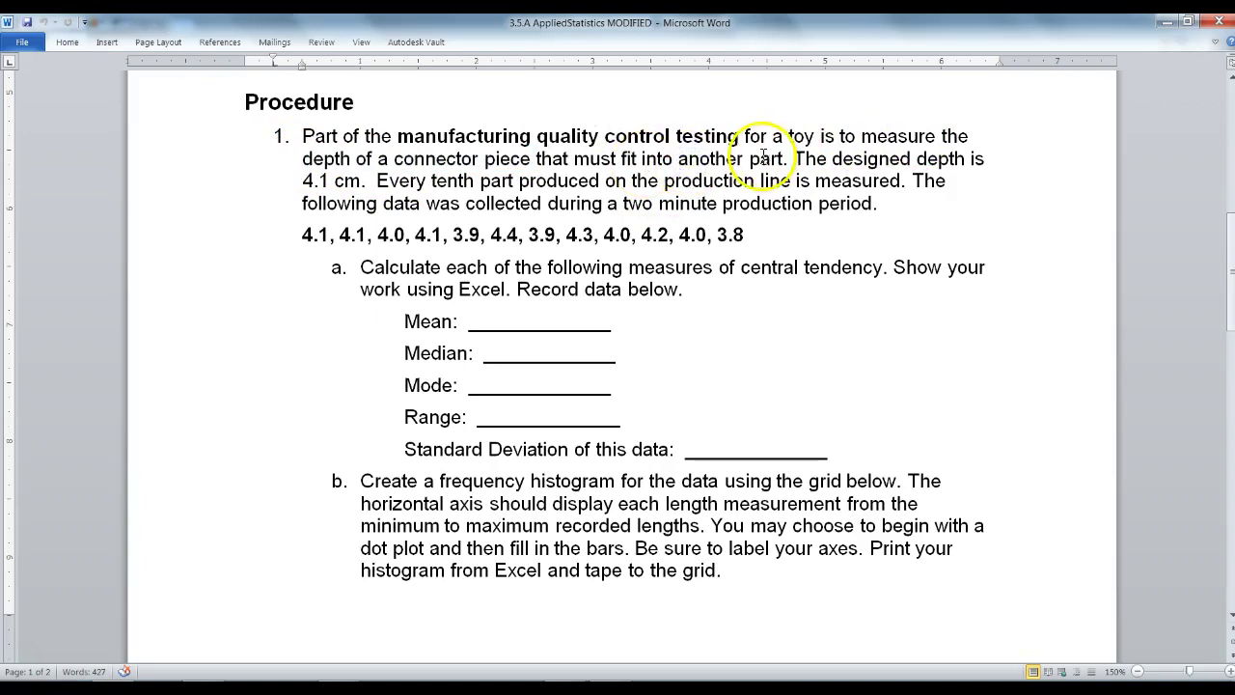
drag(361, 180, 302, 182)
drag(431, 182, 666, 184)
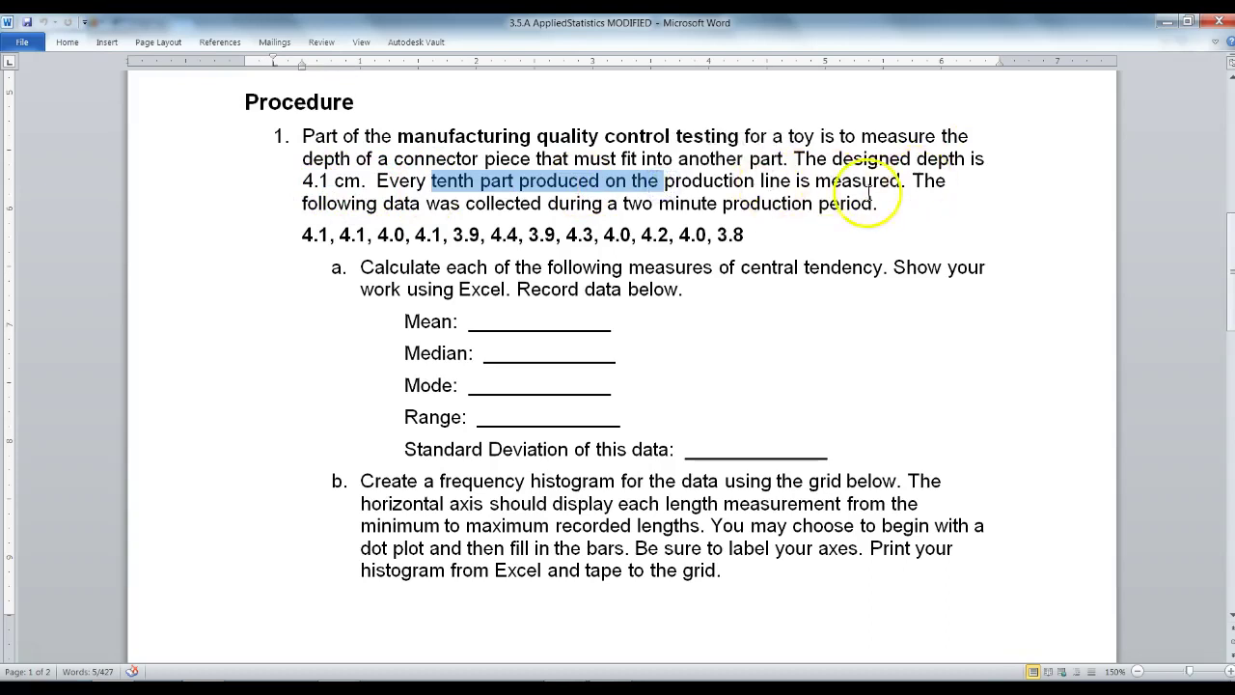
click(842, 204)
drag(303, 235, 782, 241)
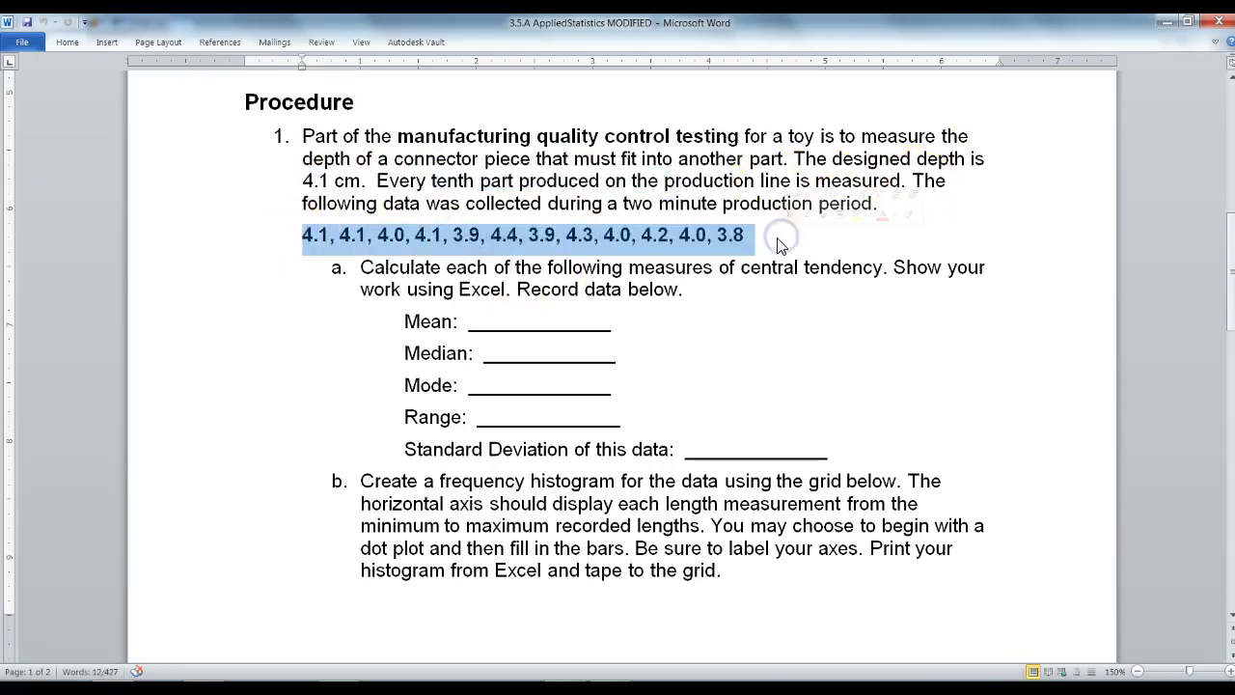
click(772, 238)
key(alt+Tab)
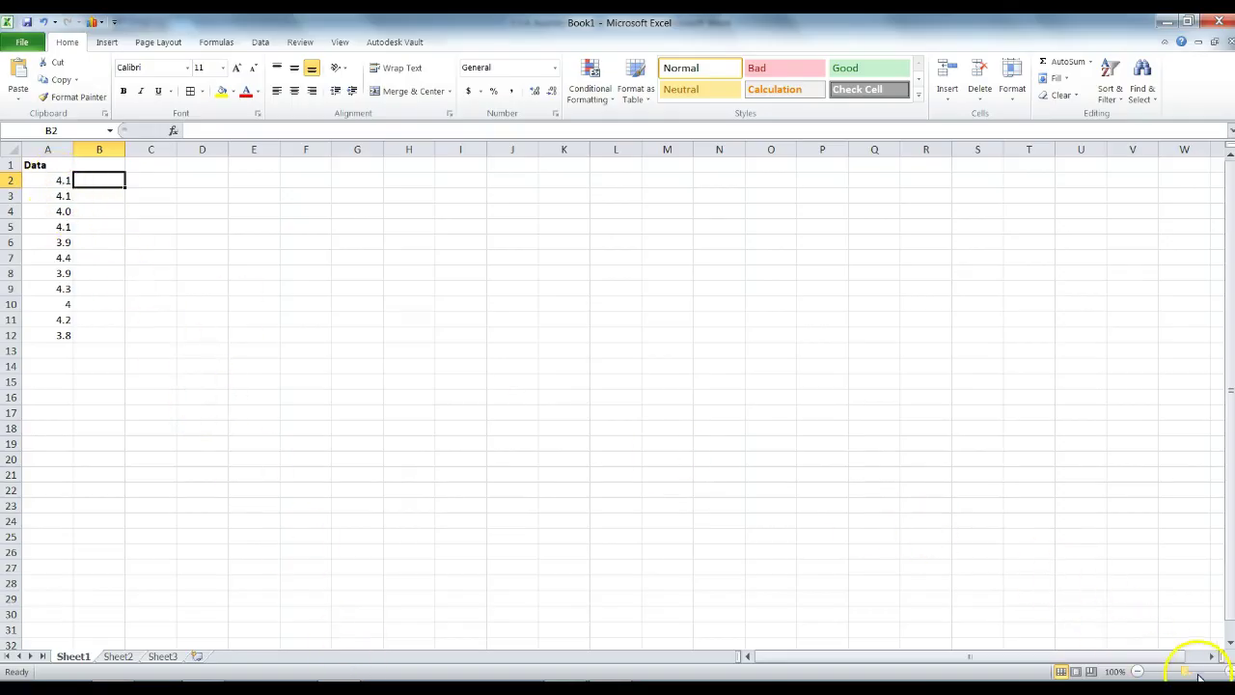
scroll(1193, 569, up, 5)
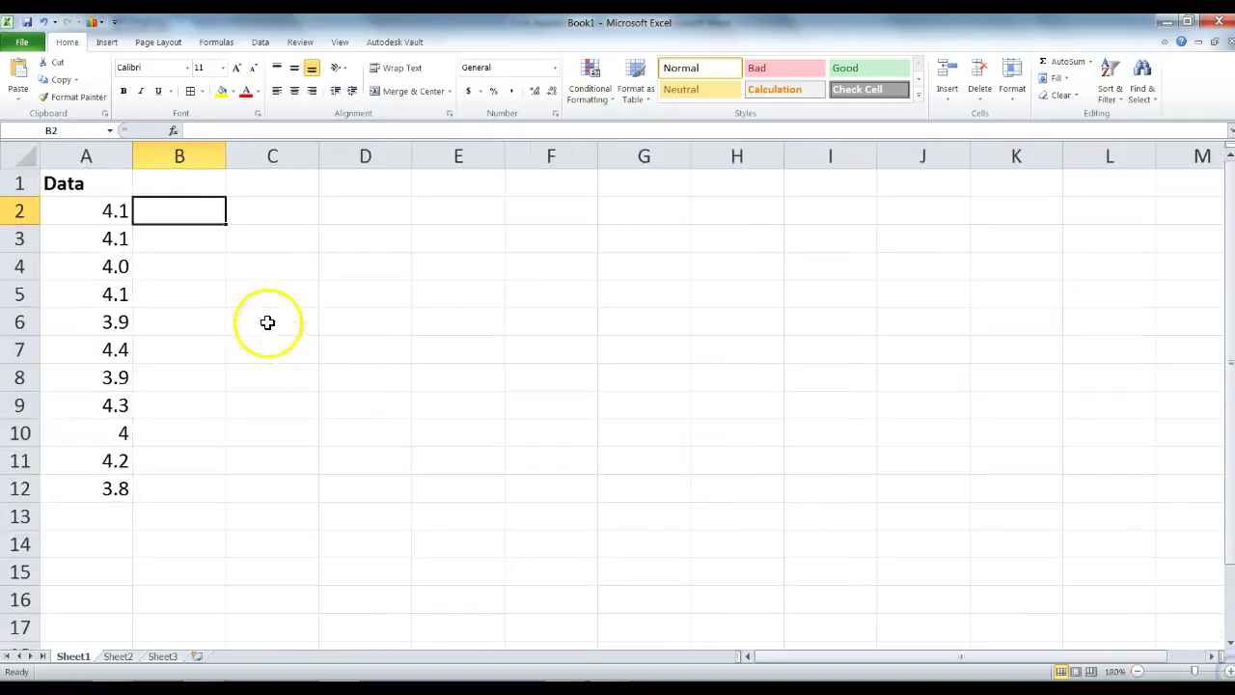
drag(93, 207, 80, 490)
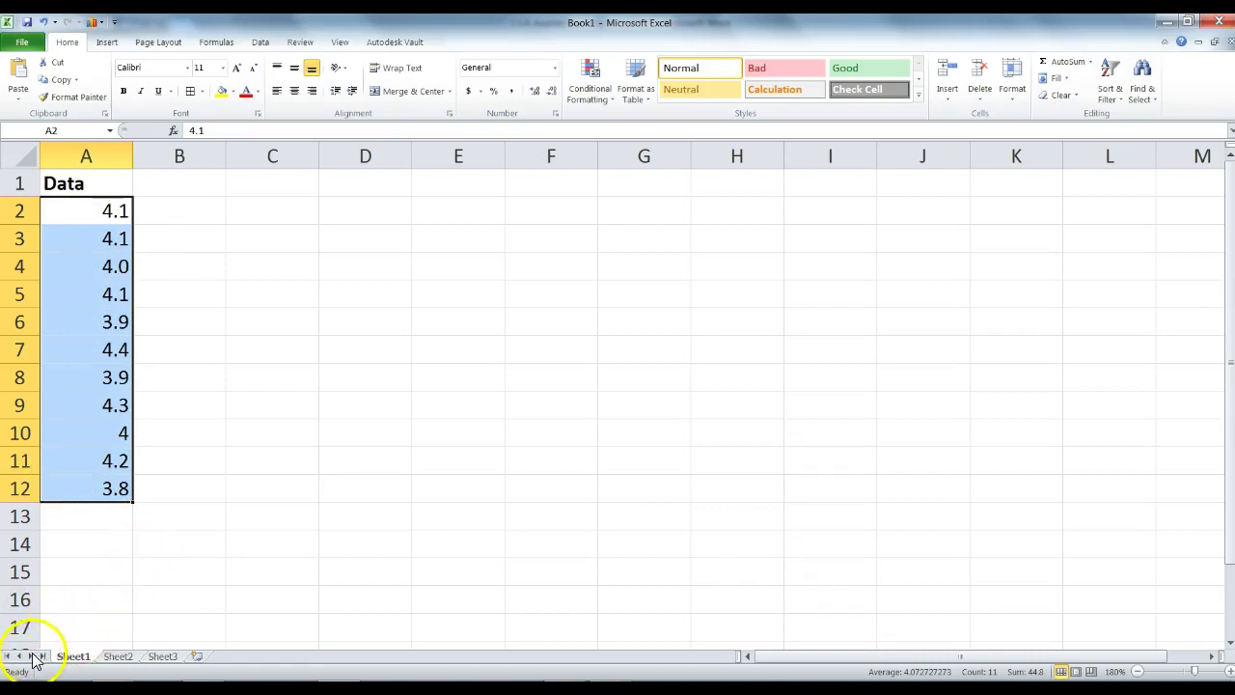
click(178, 488)
drag(113, 187, 105, 491)
click(178, 186)
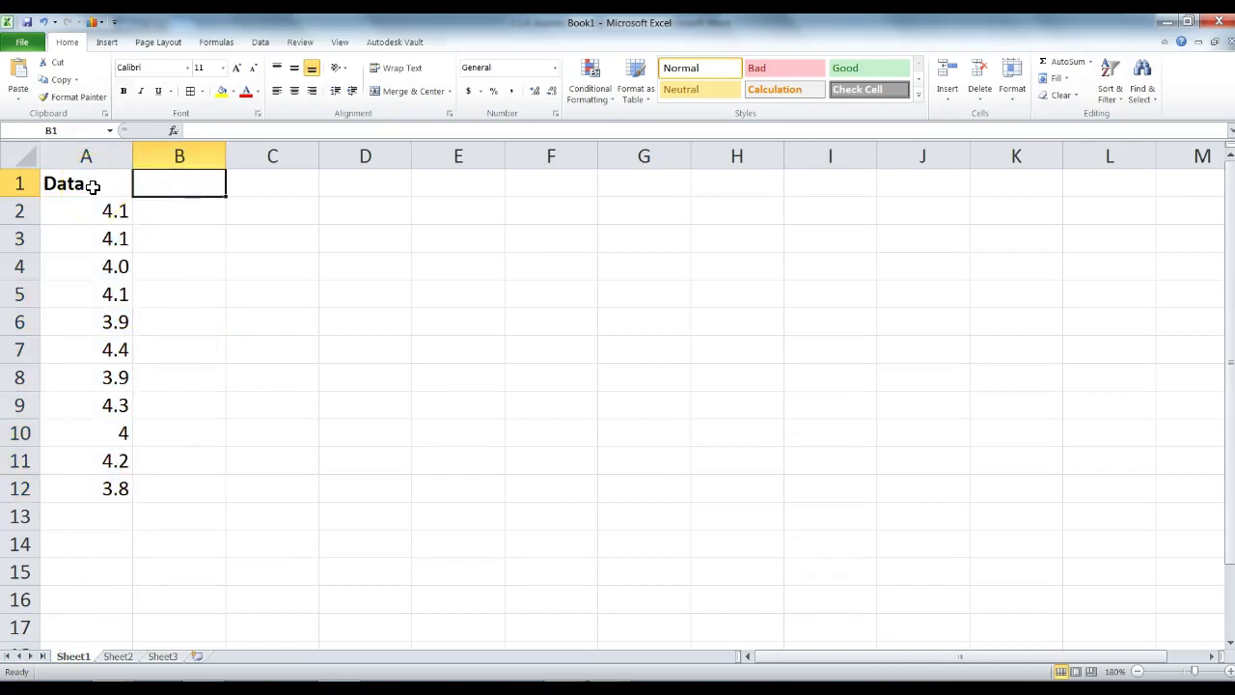
drag(113, 183, 121, 488)
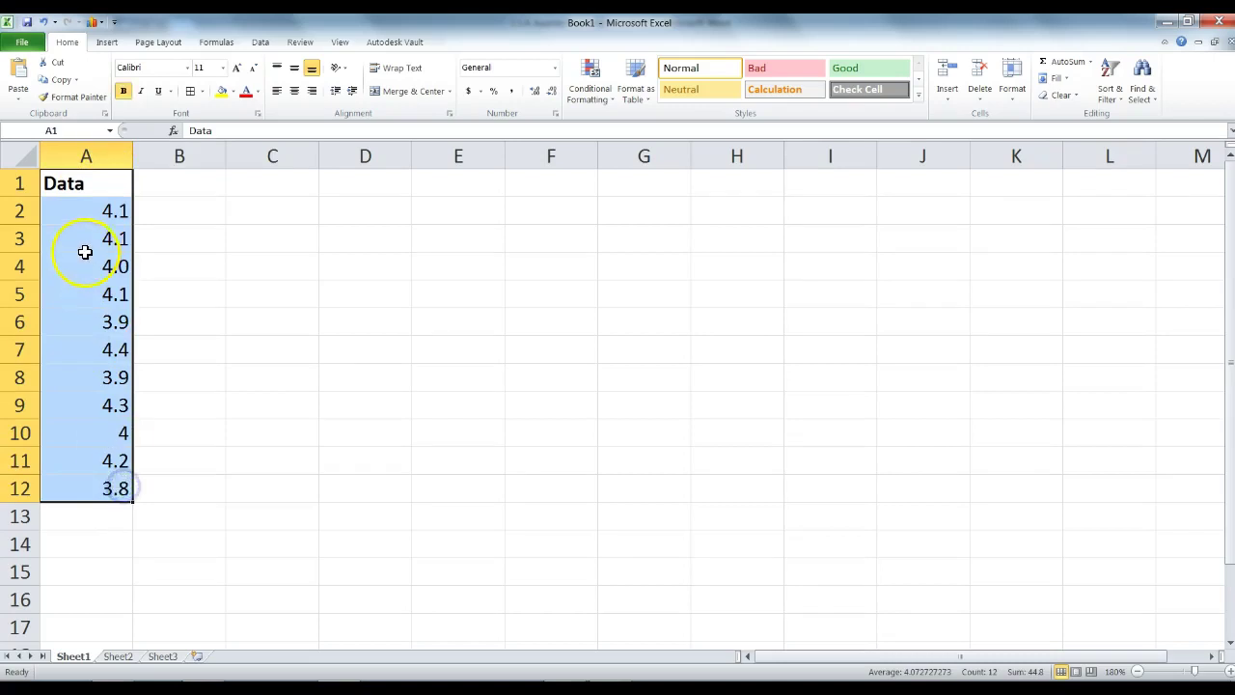
click(77, 176)
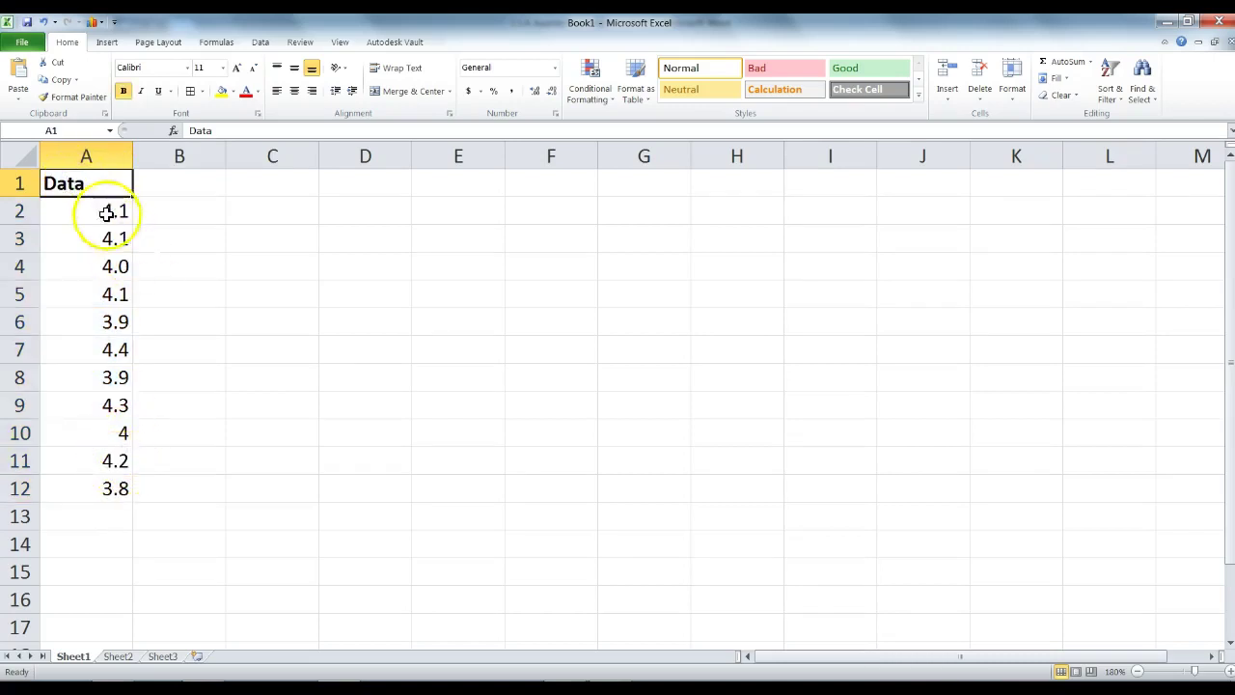
drag(96, 191, 90, 485)
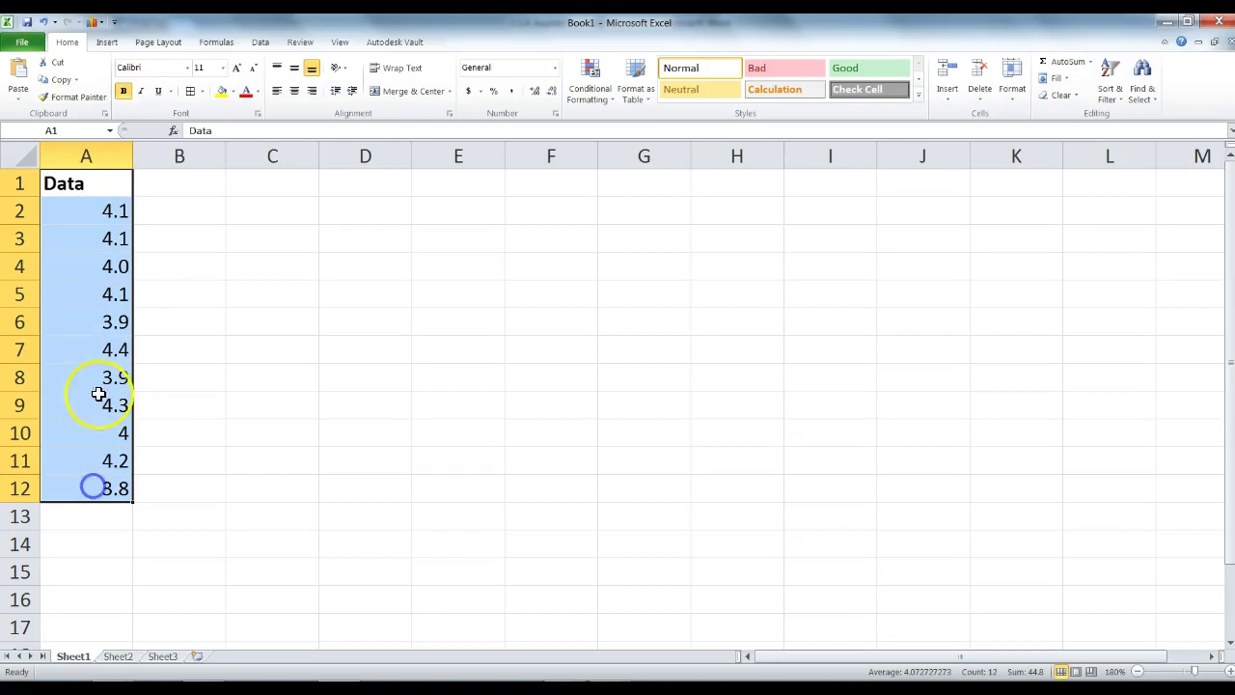
Move the Data column A1:A12 into column B and enter the label Mean in A13
click(114, 171)
drag(114, 172, 171, 187)
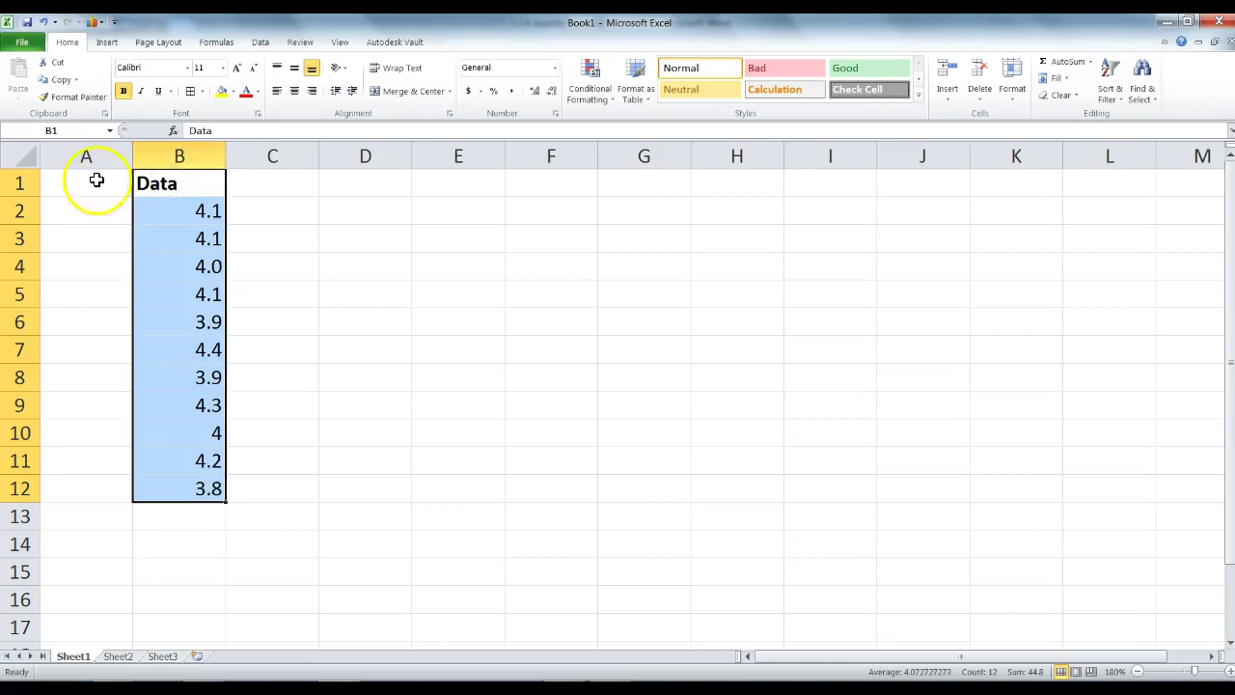
click(112, 518)
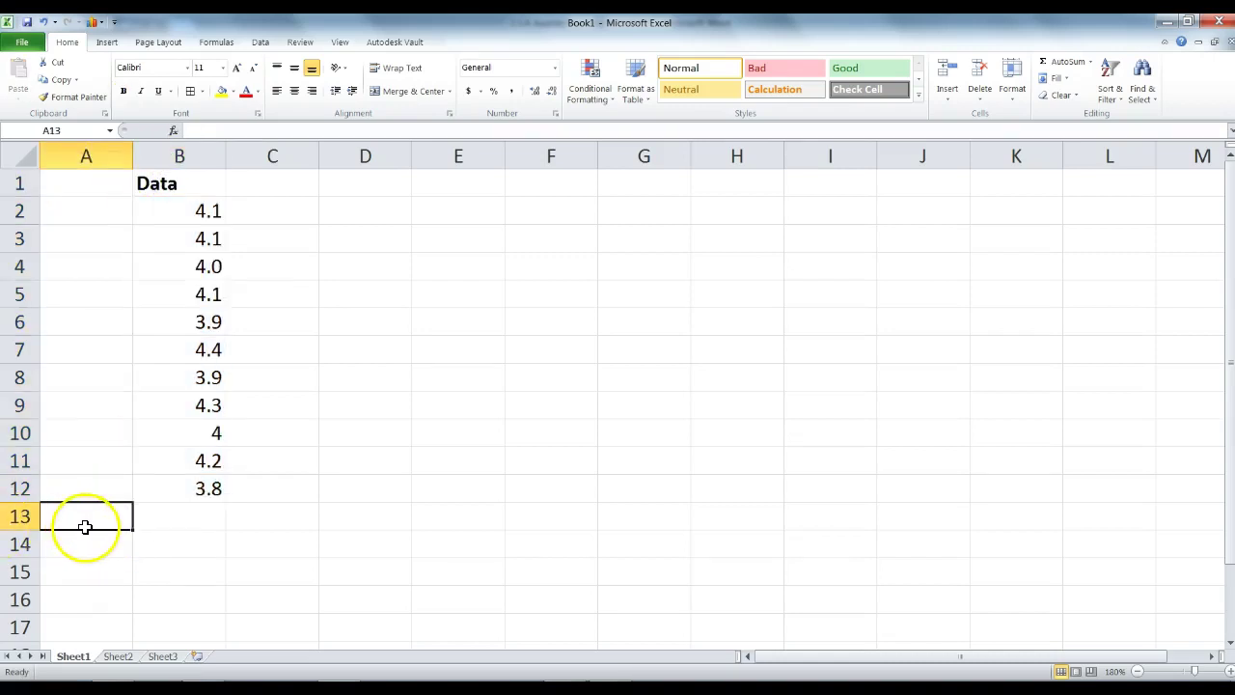
text(Mean)
key(Return)
Enter the labels Median, Mode, Range and St. Dev. in A14:A17
text(Median)
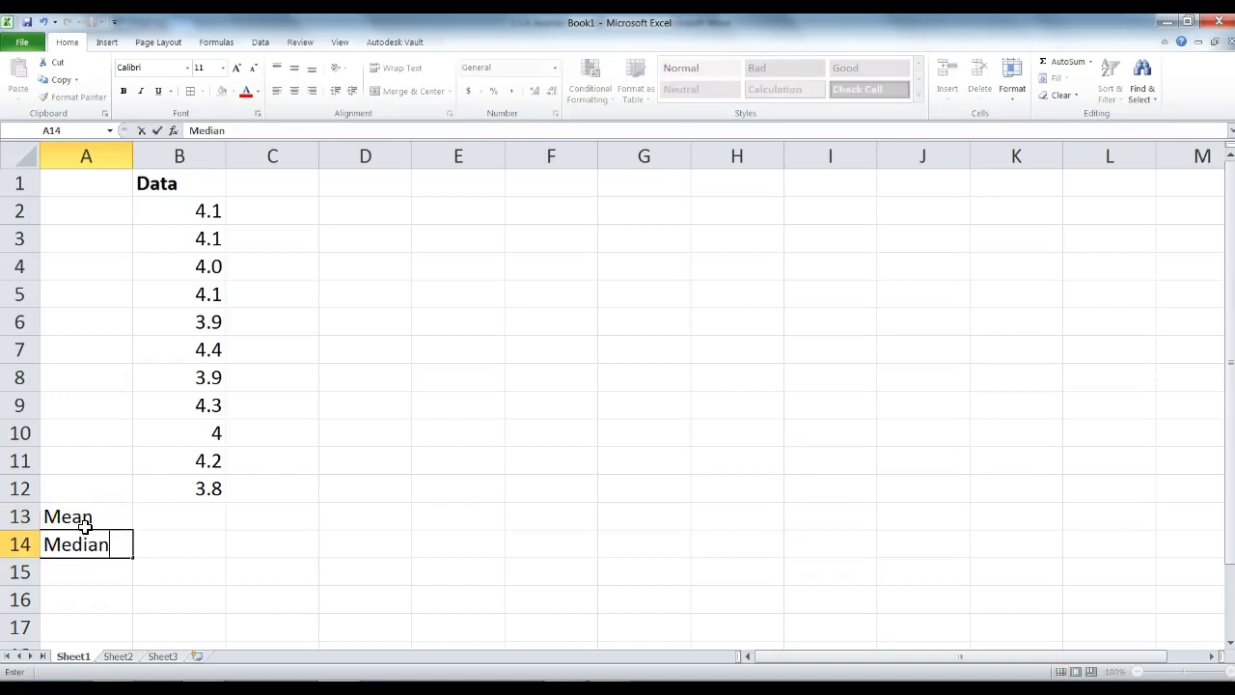
key(Return)
text(Mode)
key(Return)
text(Range)
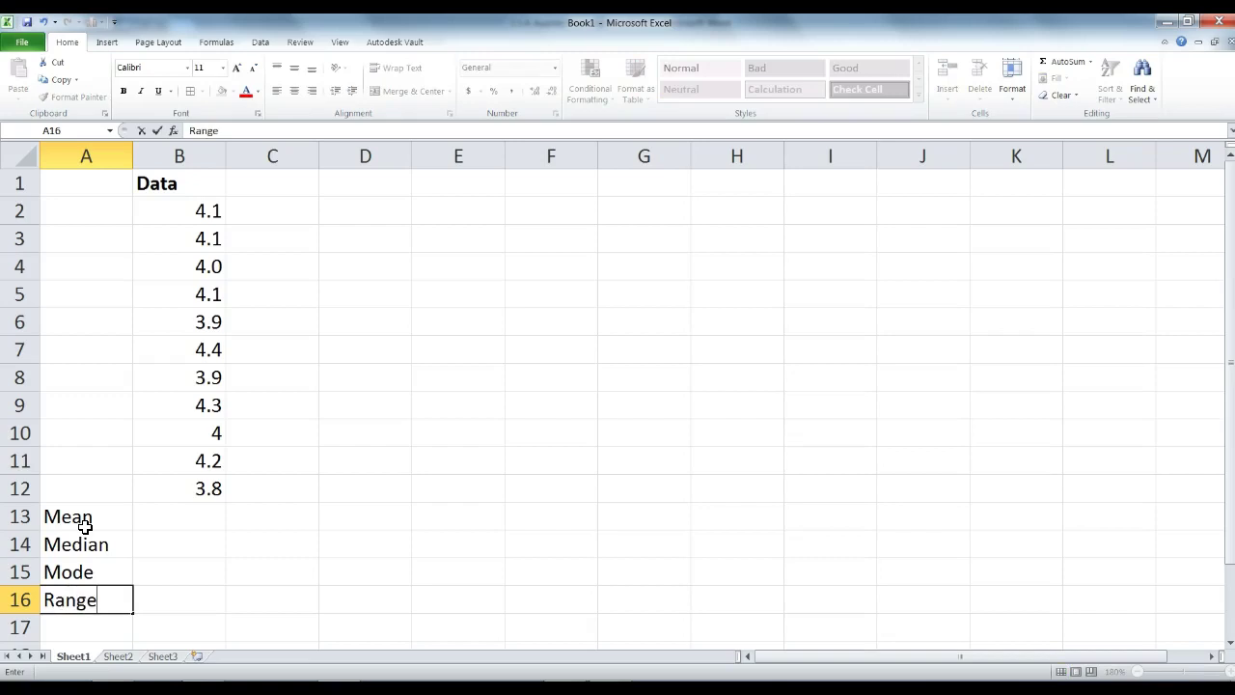
key(Up)
text(S)
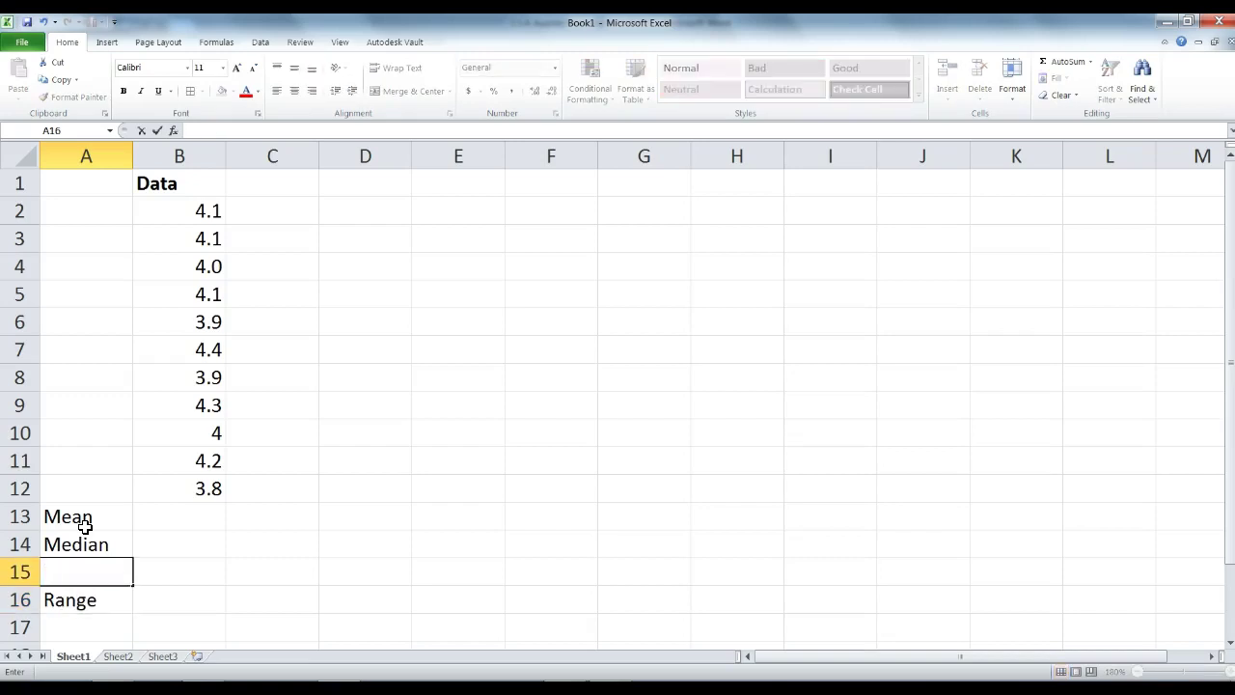
key(Return)
key(Return)
text(St. Dev.)
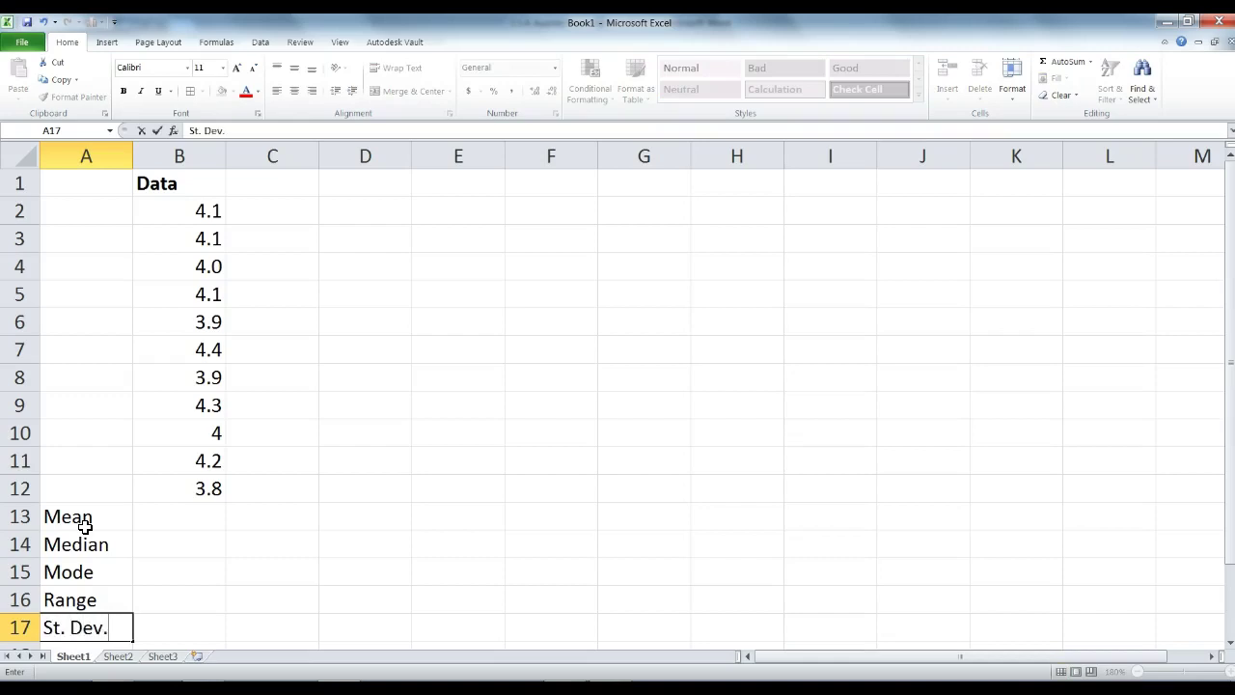
click(213, 207)
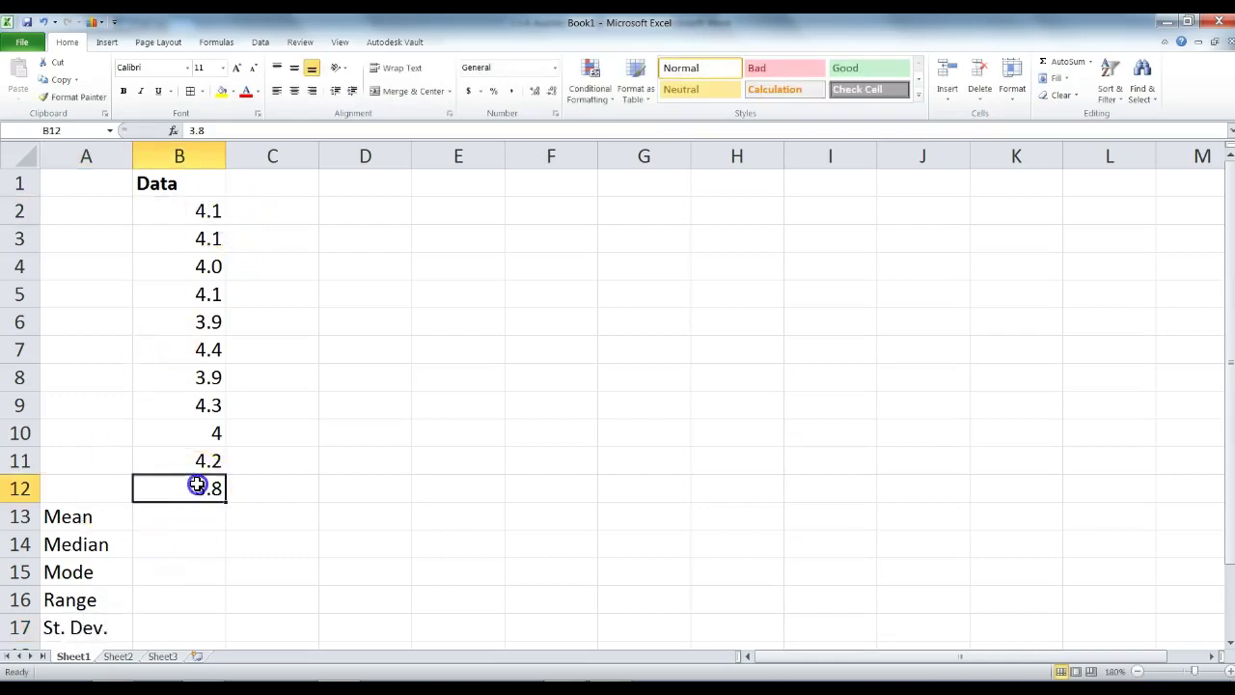
Sort only the depth values B2:B12 smallest to largest, so they run from 3.8 to 4.4
drag(193, 482, 176, 224)
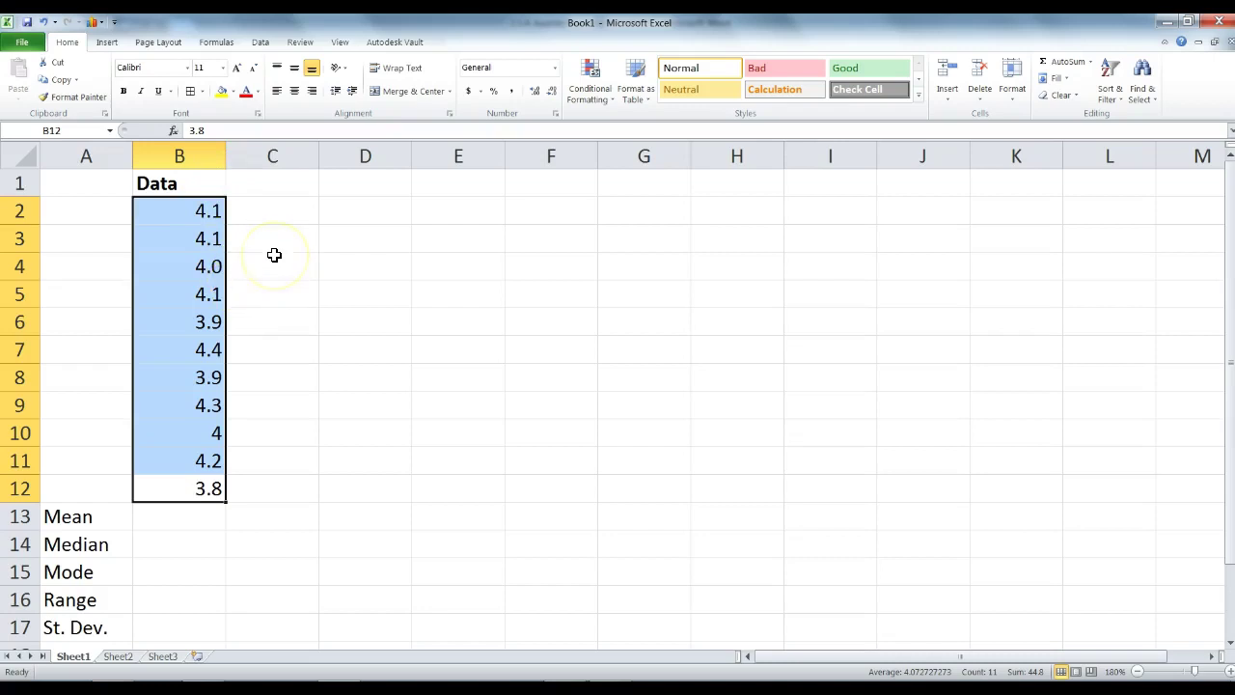
drag(206, 209, 192, 475)
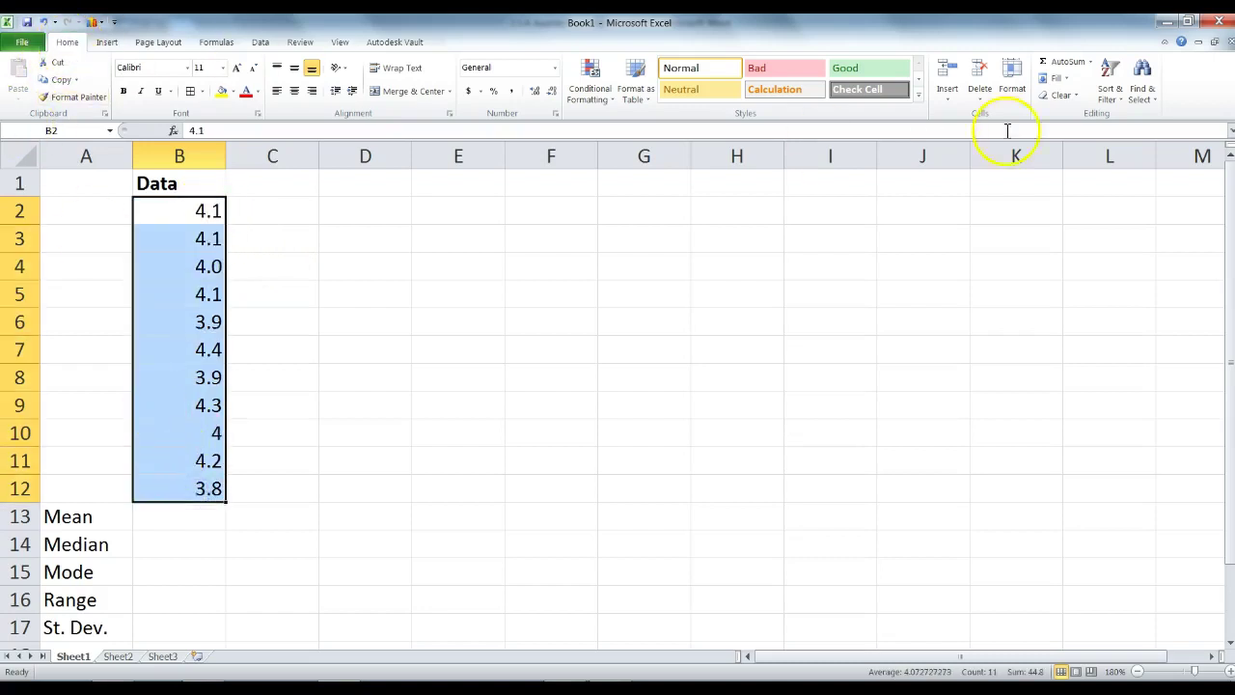
click(1113, 94)
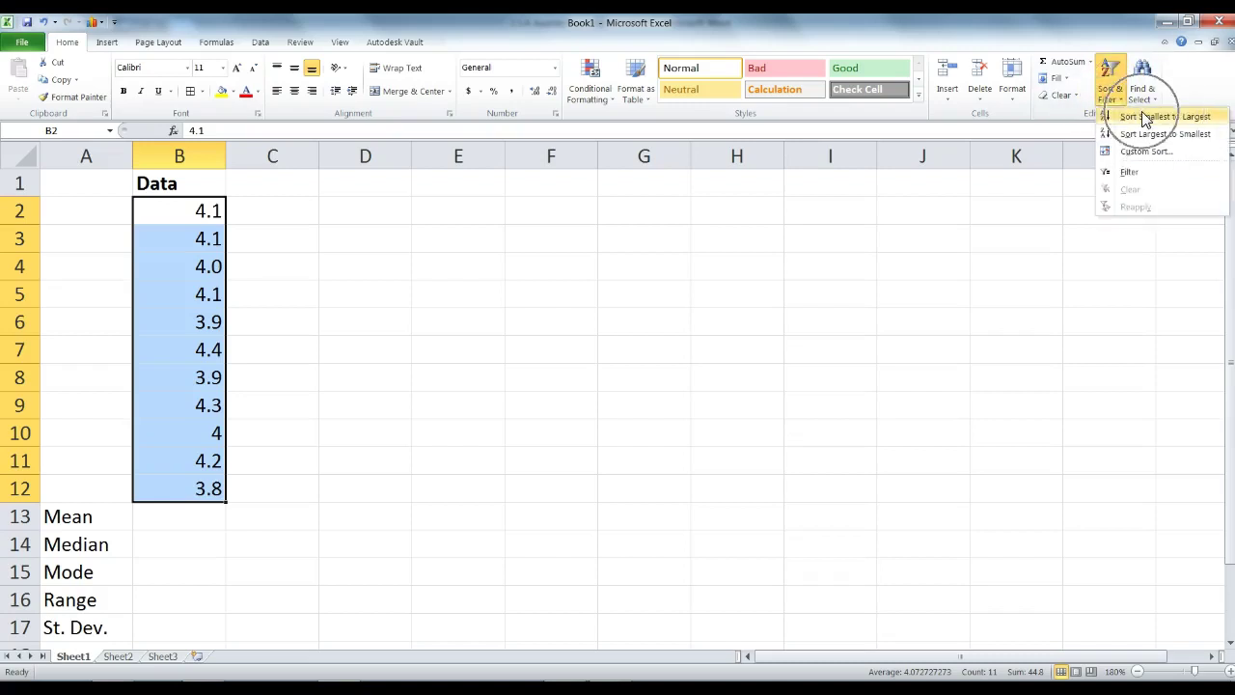
click(1146, 117)
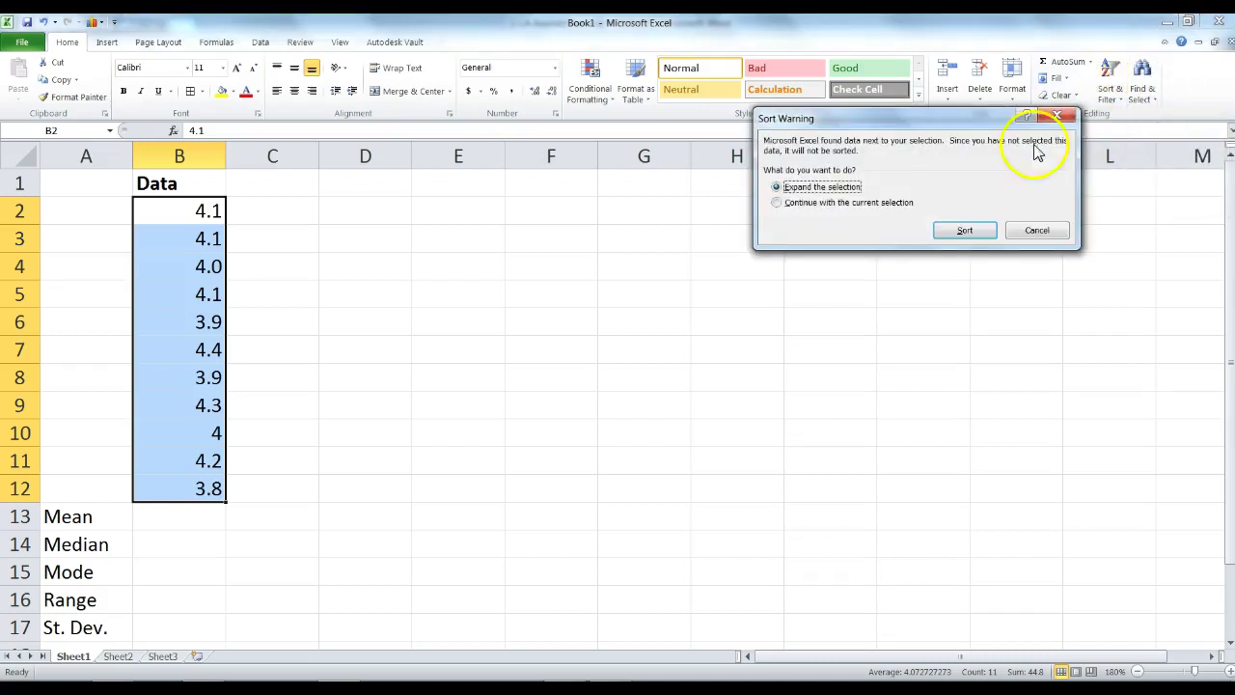
click(872, 200)
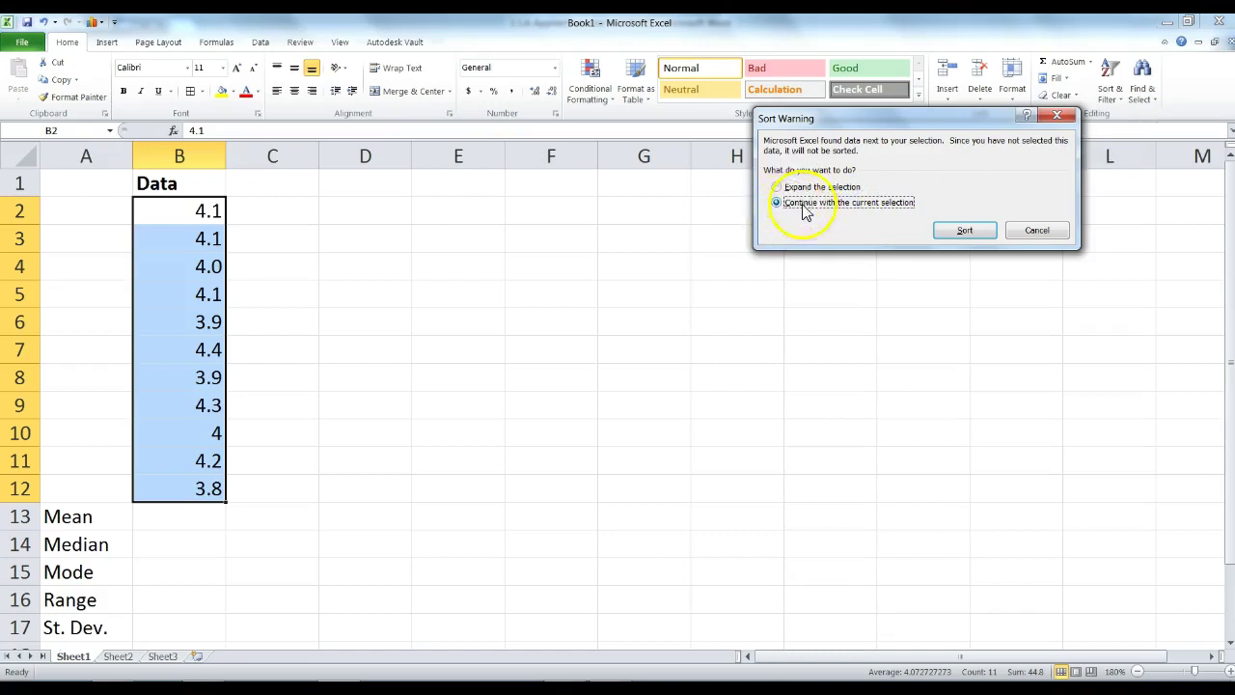
click(967, 229)
click(171, 232)
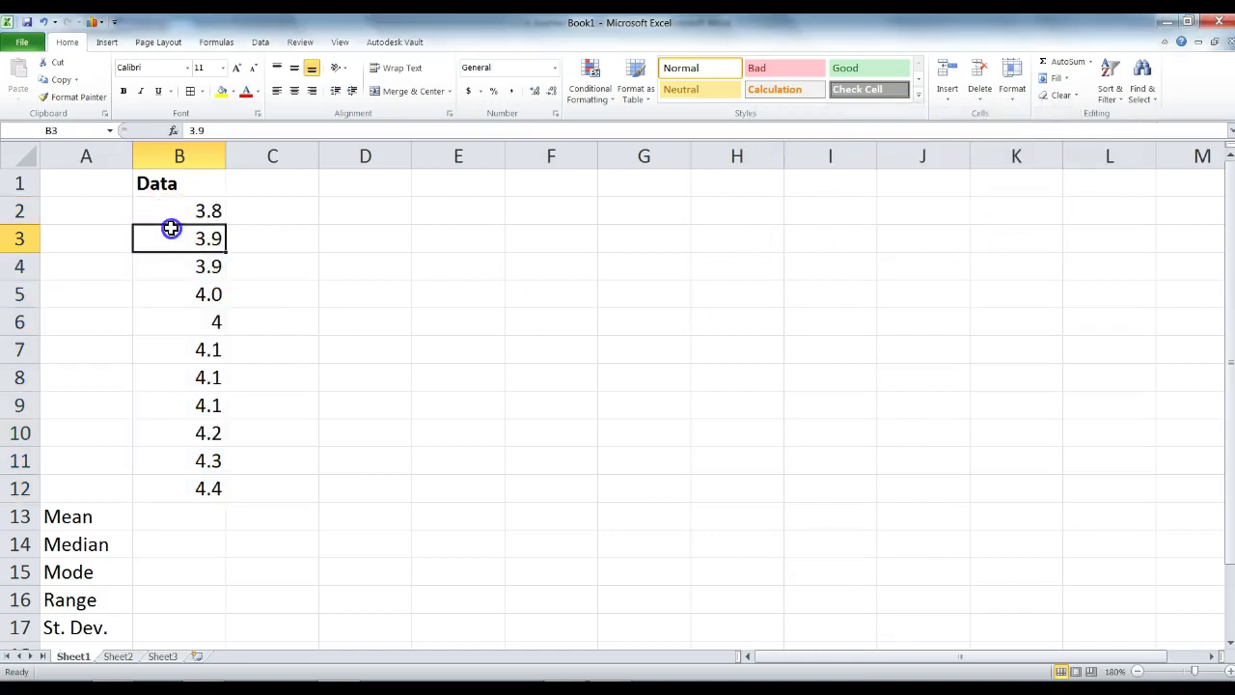
click(180, 214)
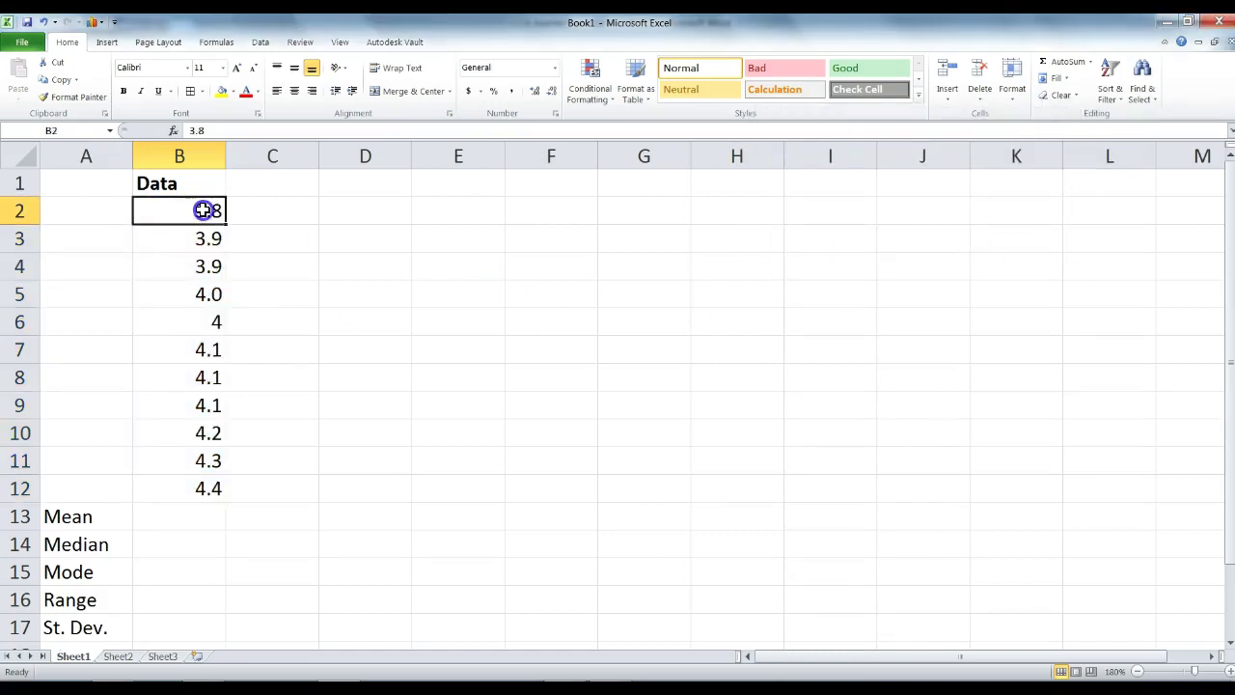
drag(203, 214, 197, 490)
click(208, 494)
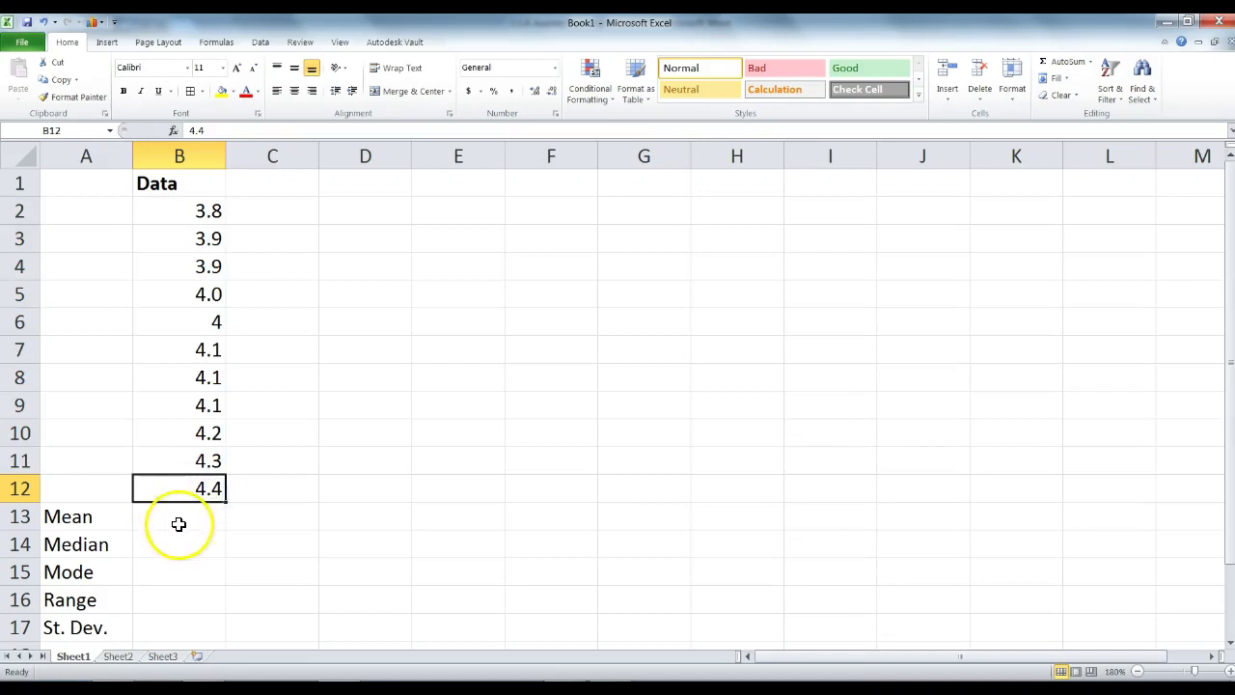
Enter =AVERAGE(B2:B12) in B13, giving a mean of 4.07273
click(180, 521)
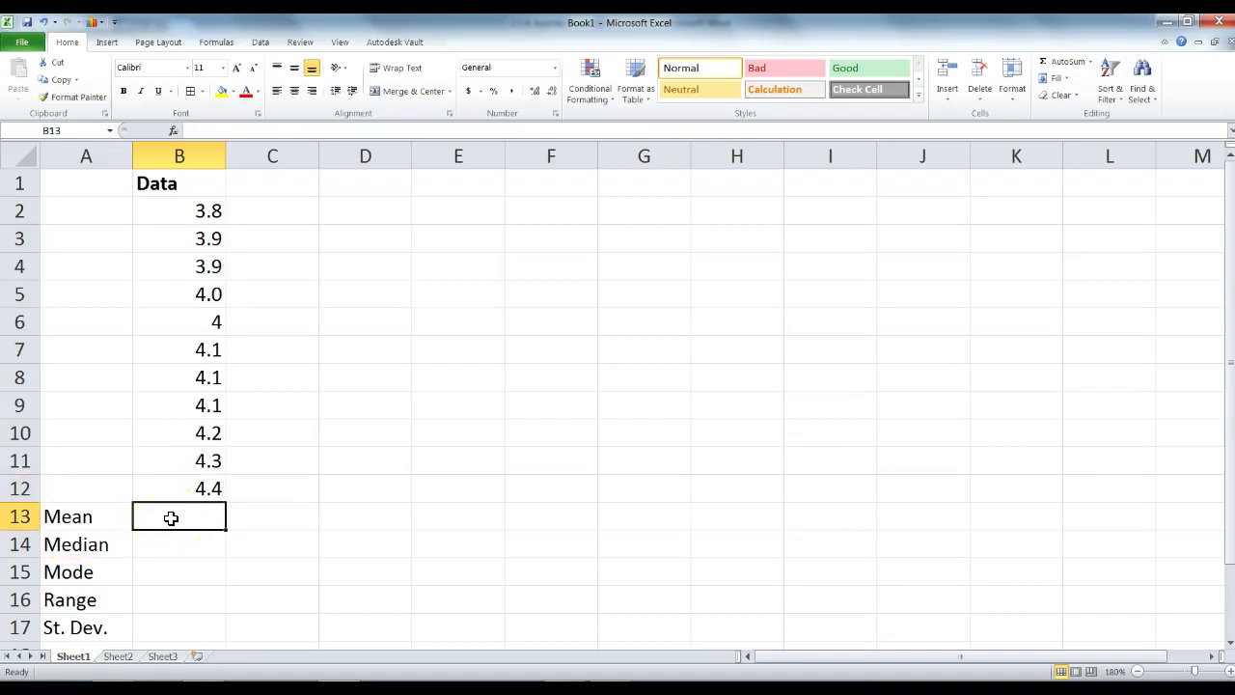
text(=)
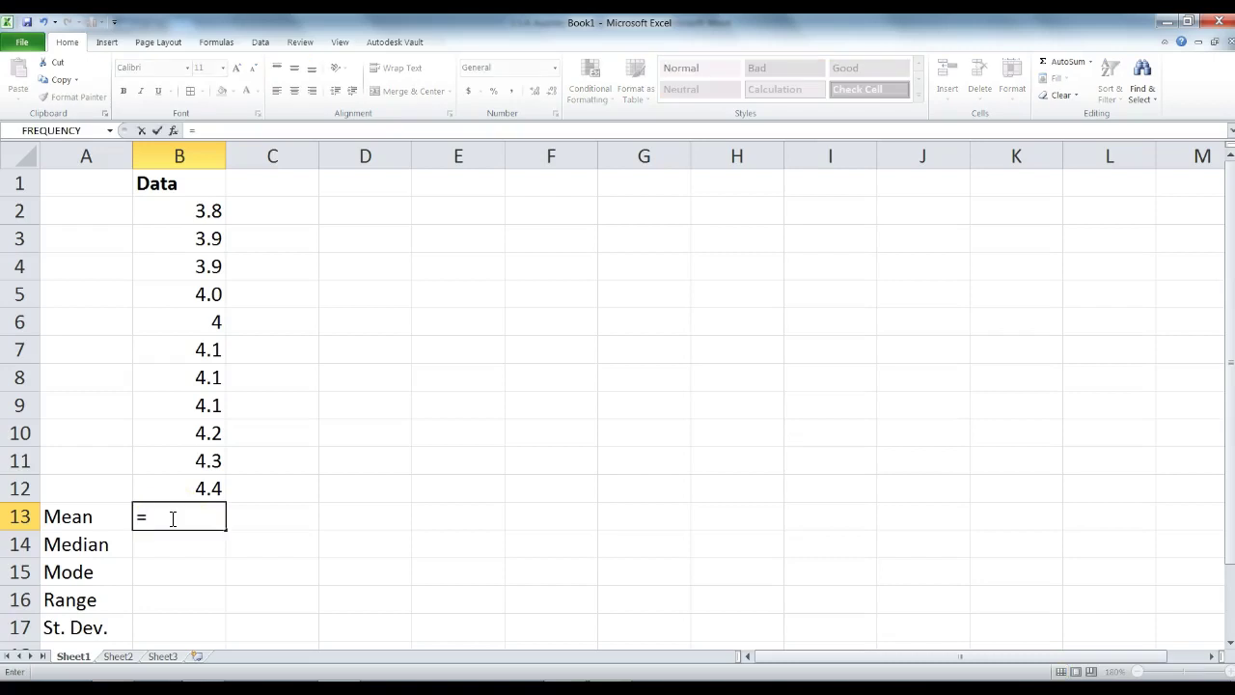
text(av)
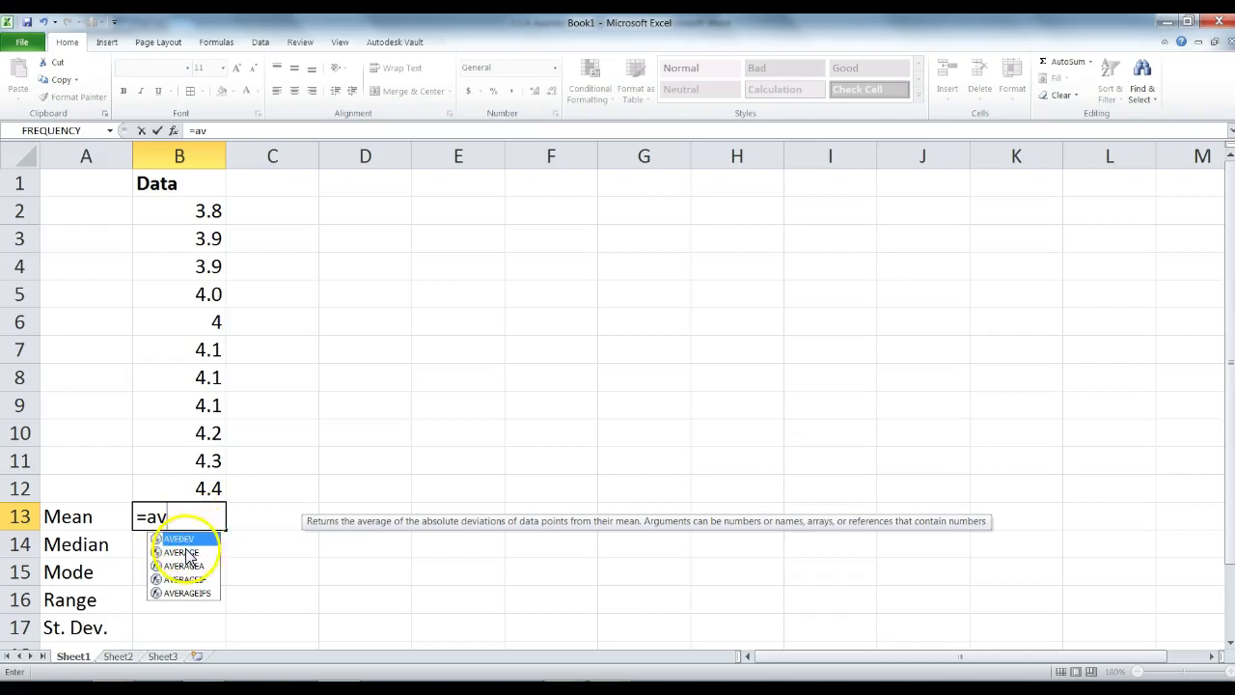
double_click(182, 553)
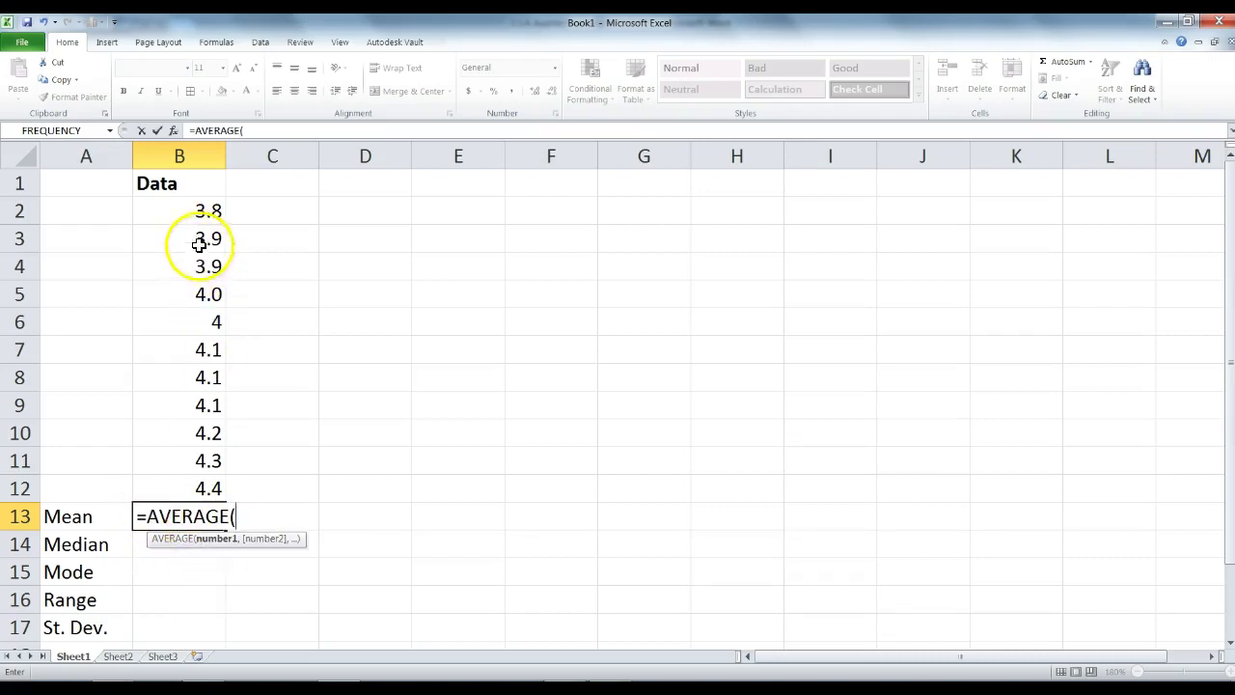
drag(183, 213, 188, 482)
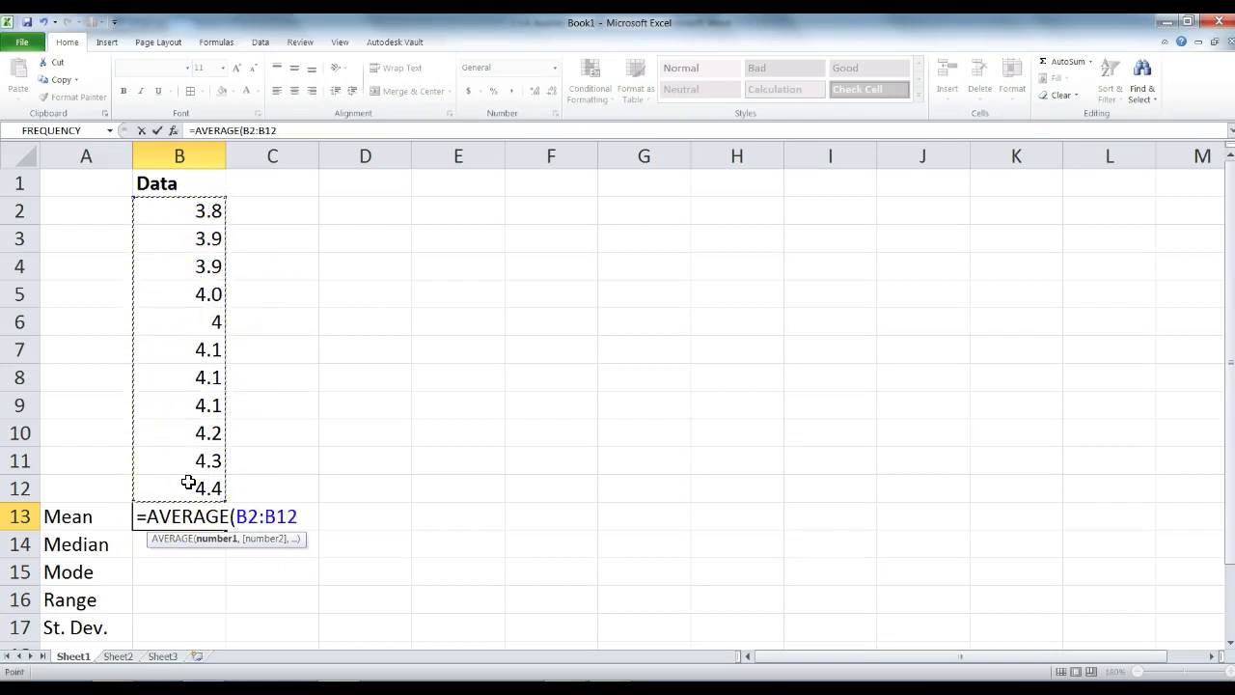
key(Return)
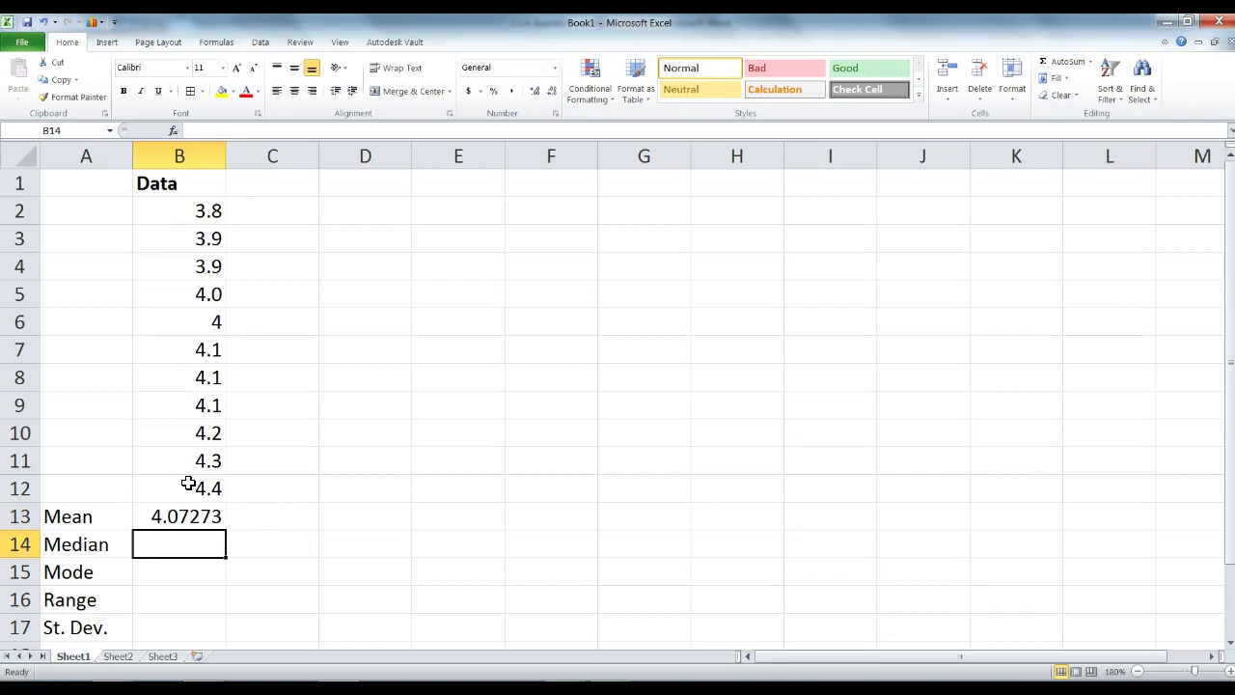
click(194, 514)
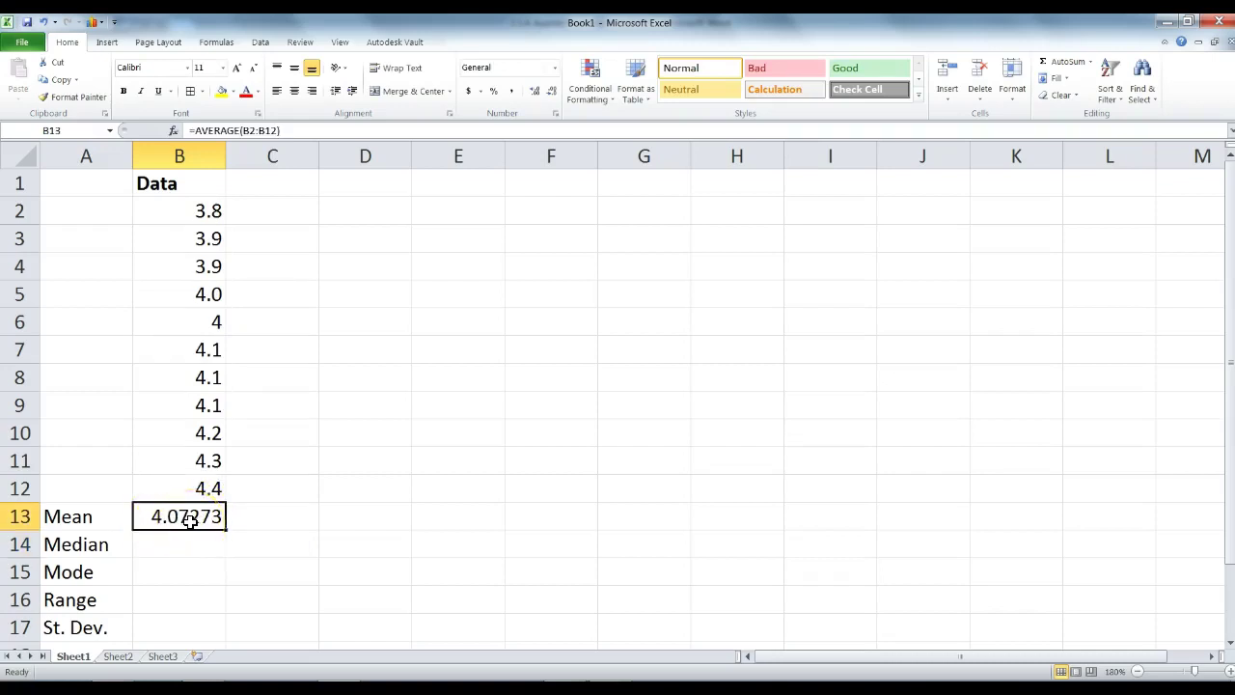
Enter =MEDIAN(B2:B12) in B14, giving a median of 4.1
click(190, 543)
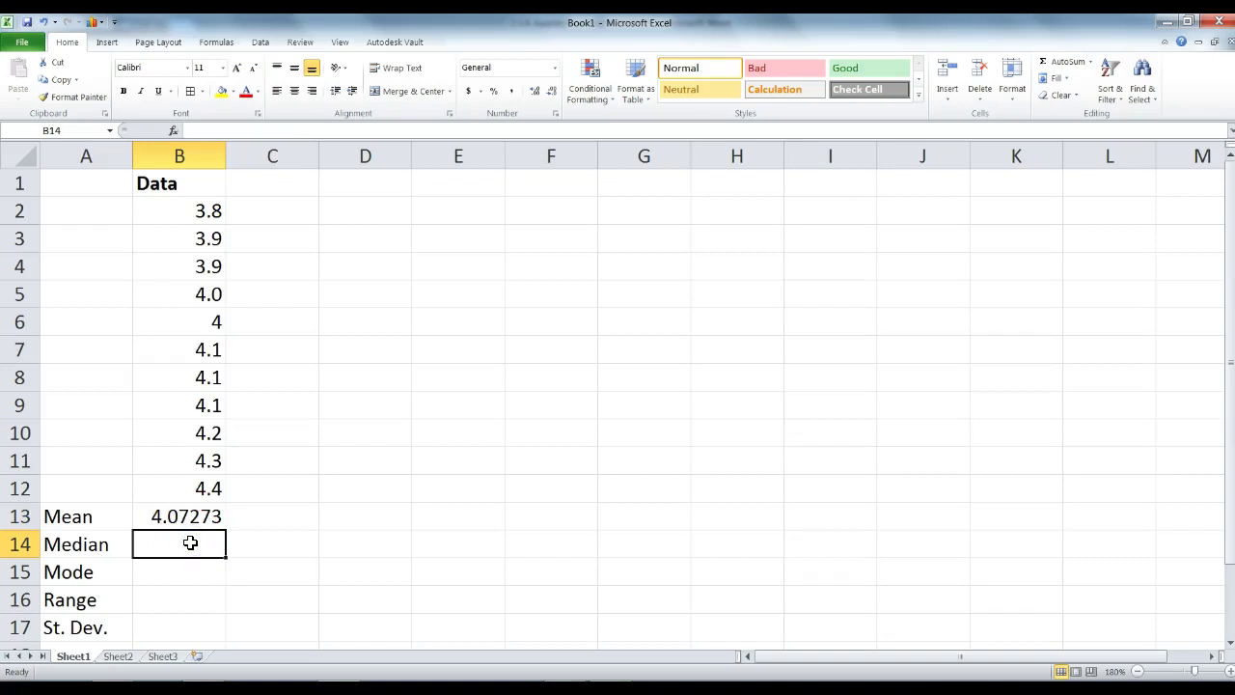
text(=med)
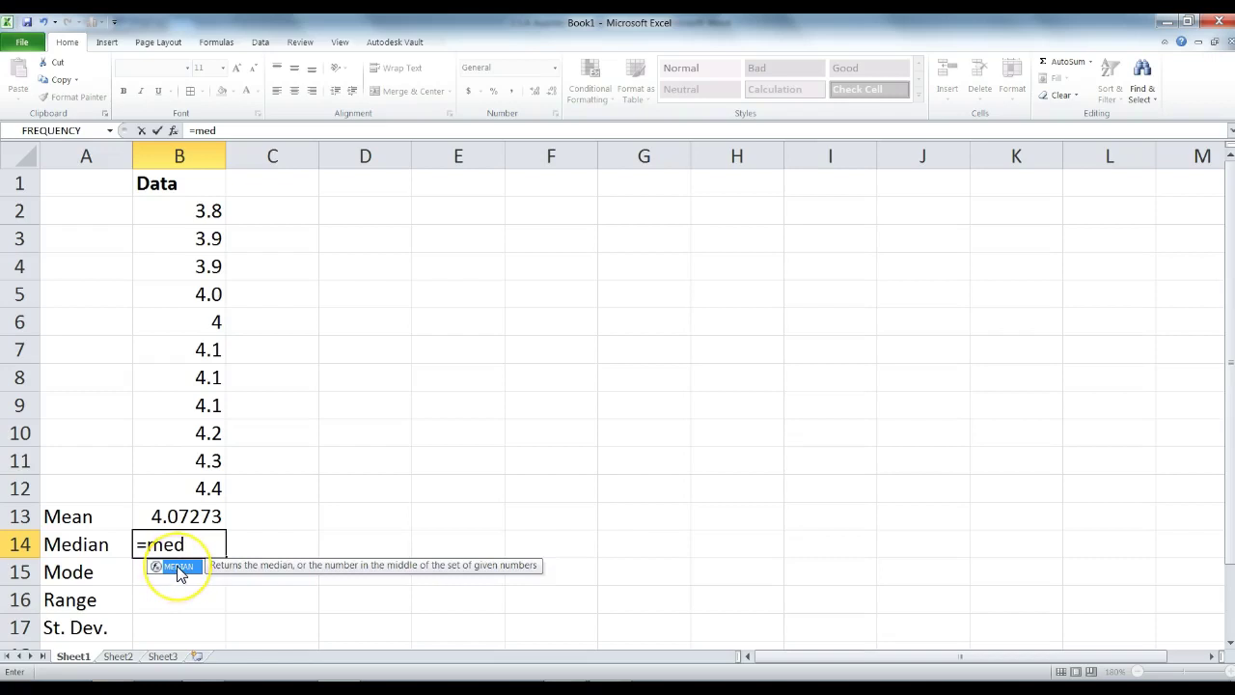
double_click(179, 570)
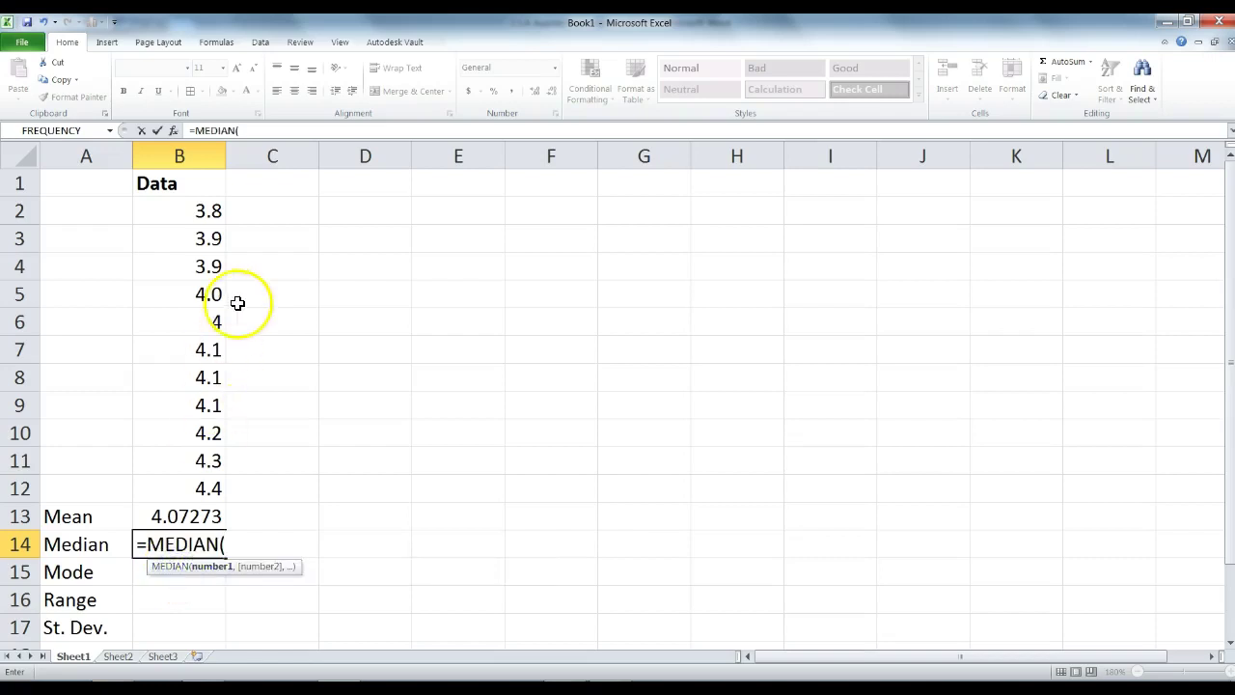
drag(210, 214, 213, 488)
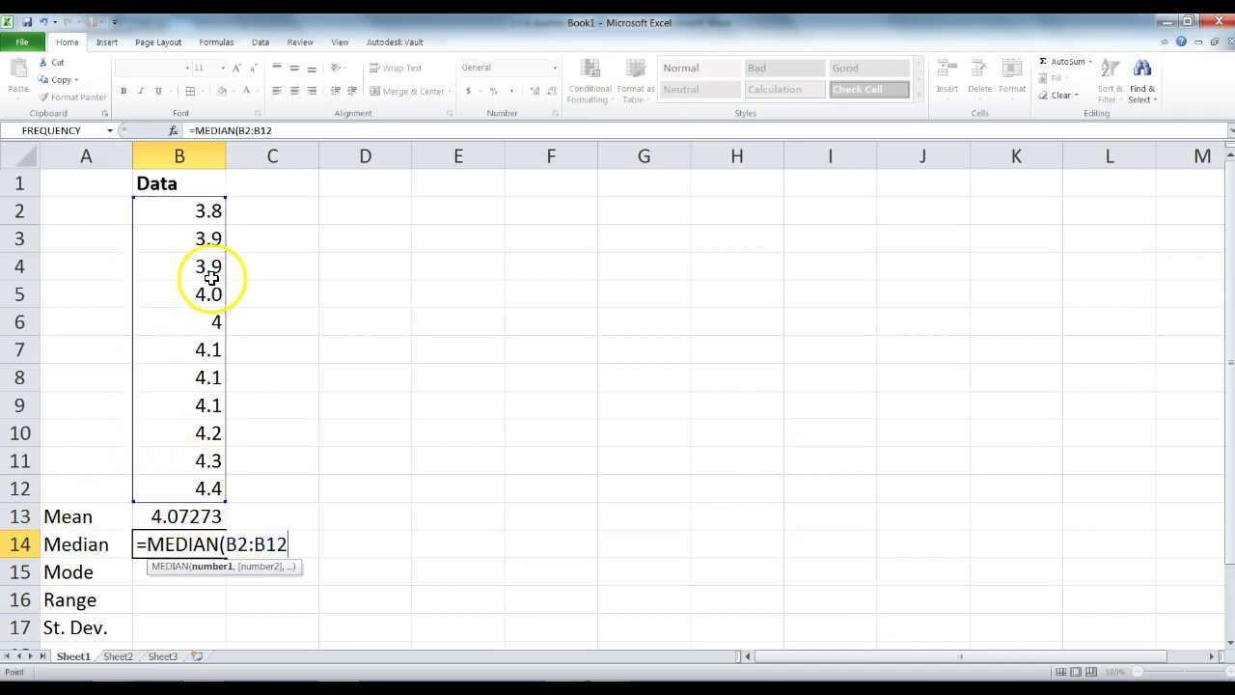
key(Return)
click(211, 544)
Enter =MODE.SNGL(B2:B12) in B15, giving a mode of 4.1
click(222, 574)
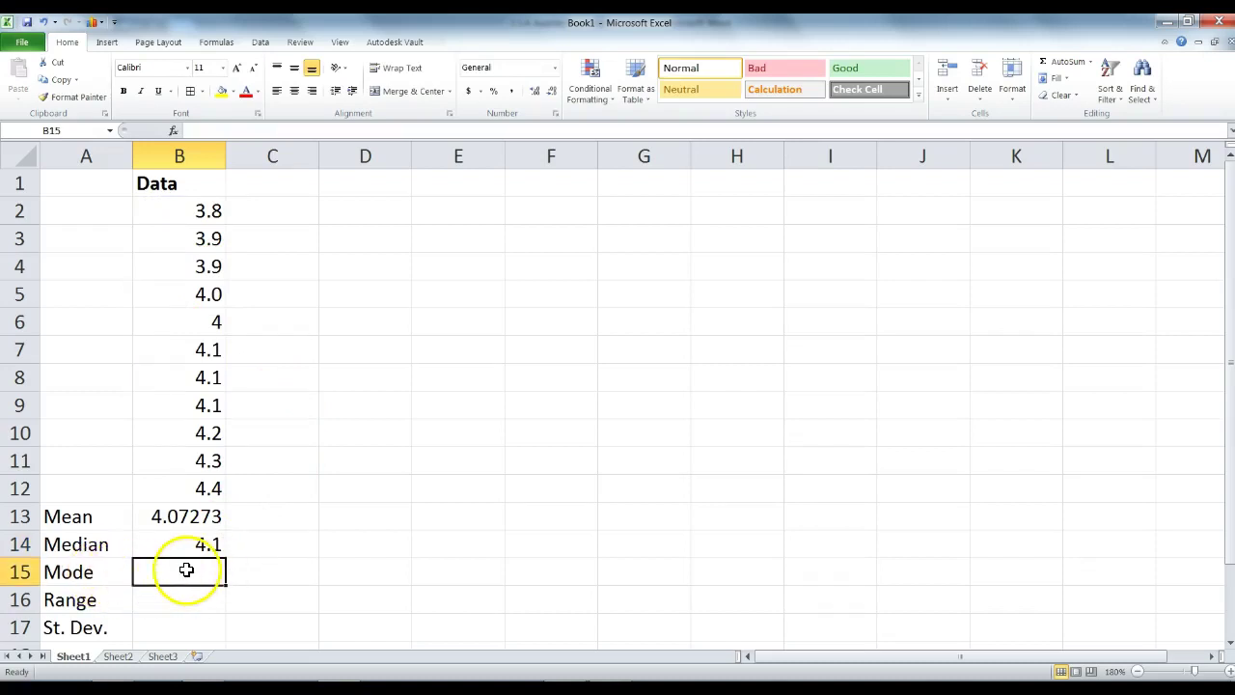
text(=mode)
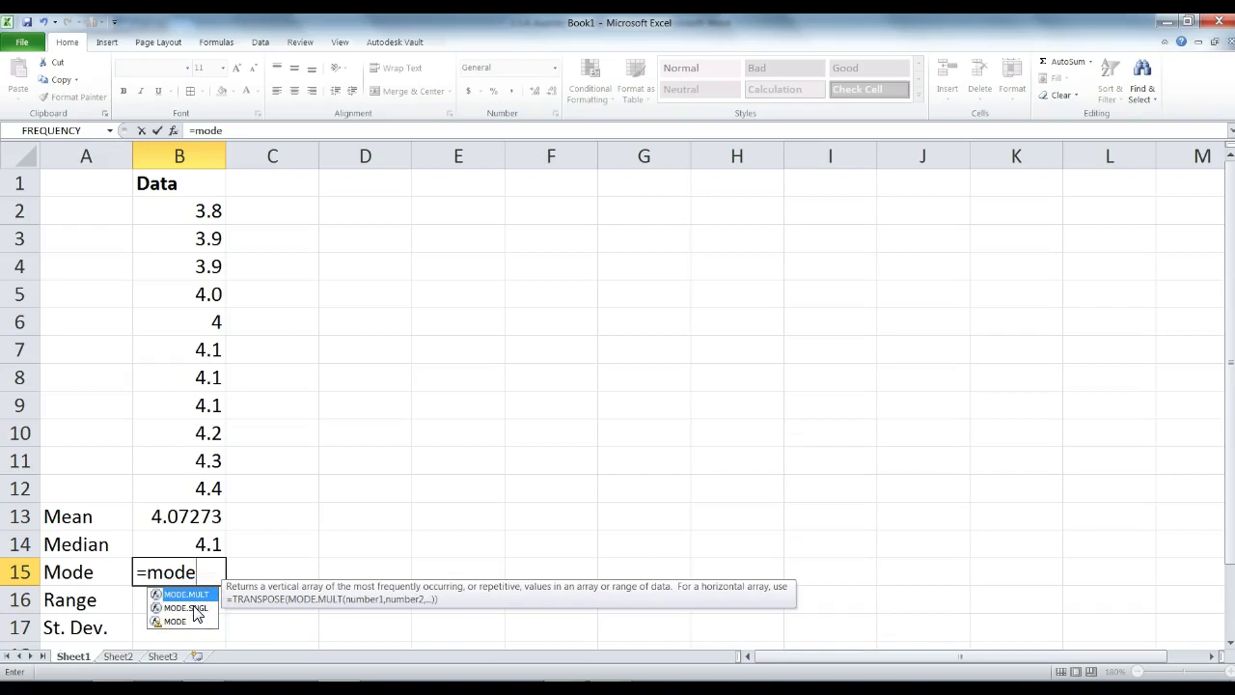
double_click(194, 608)
drag(187, 212, 211, 496)
key(Return)
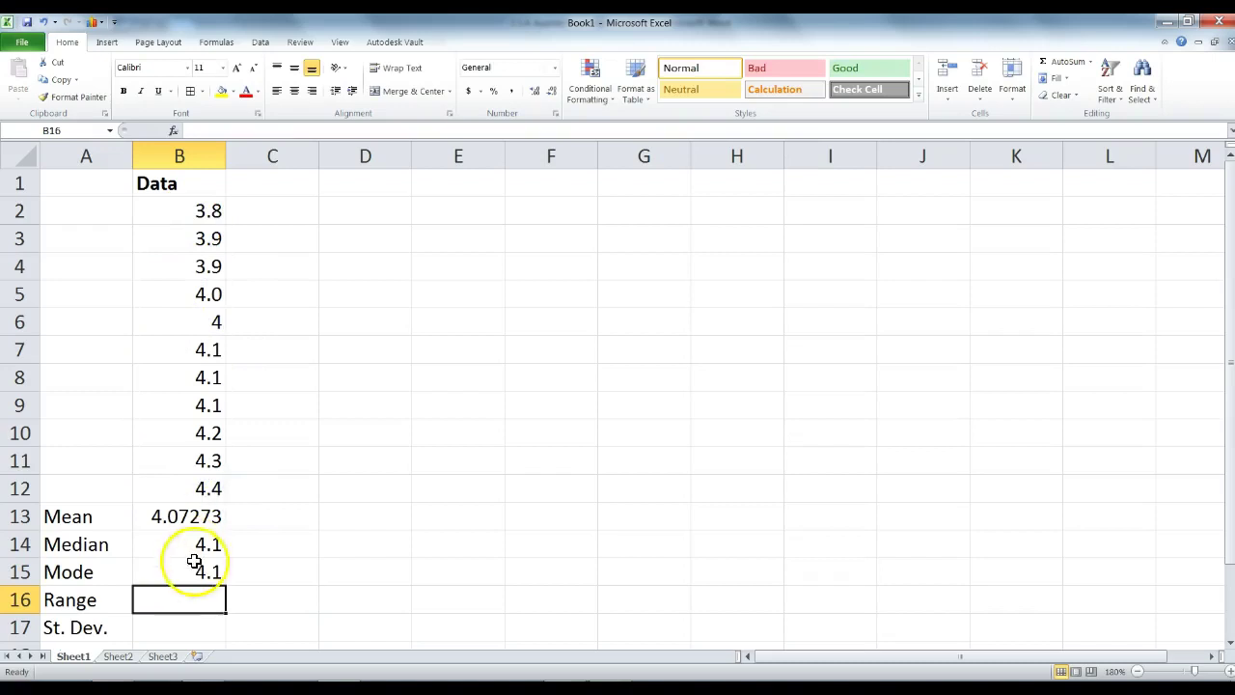
click(105, 595)
Enter the range formula =B12-B2 in B16, giving 0.6
click(160, 602)
click(173, 491)
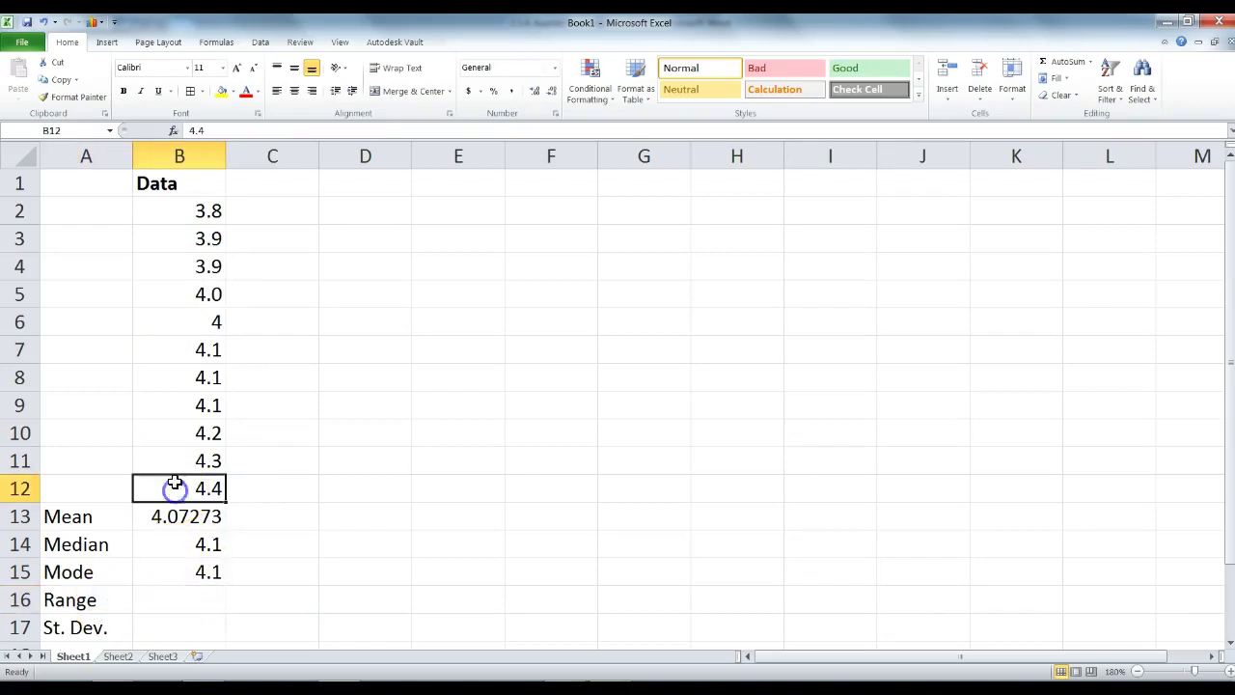
click(205, 220)
click(201, 599)
text(=)
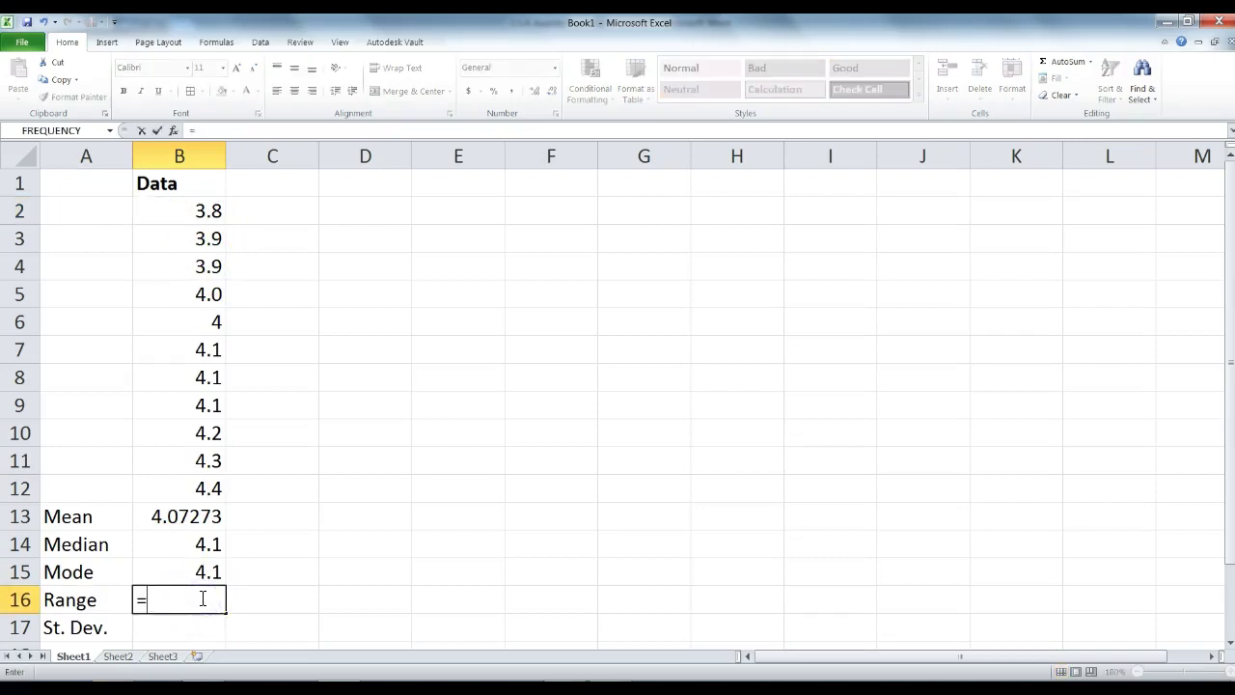
click(201, 489)
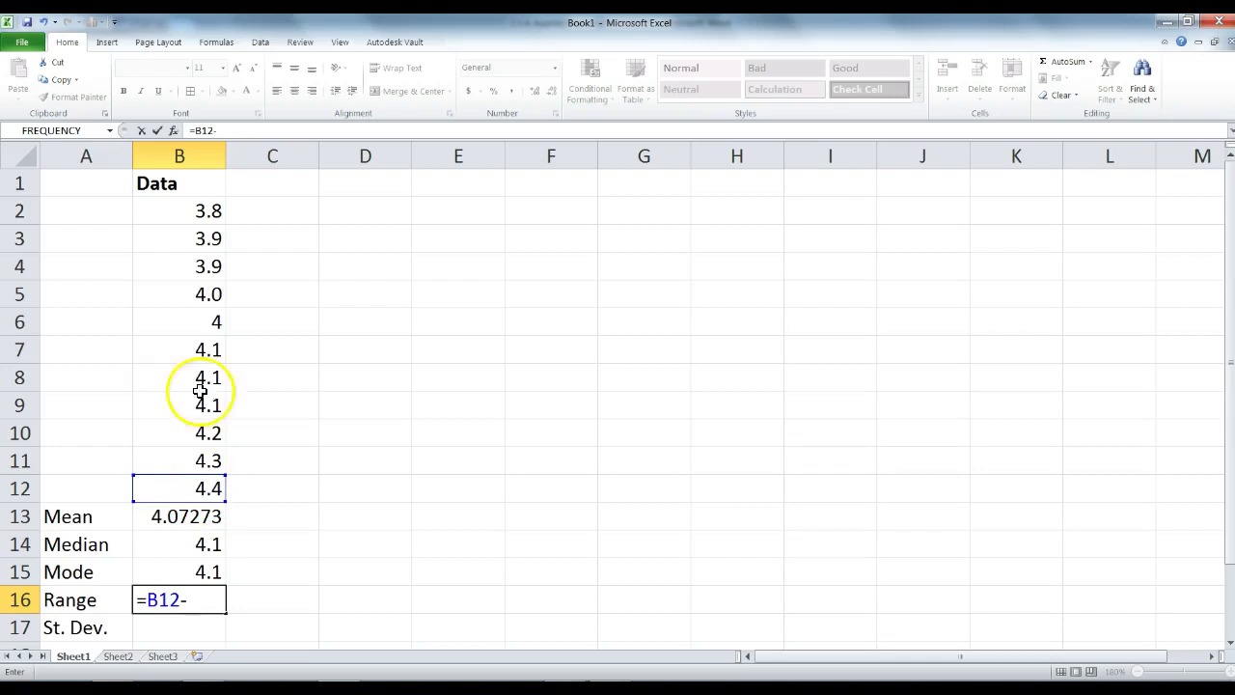
click(199, 211)
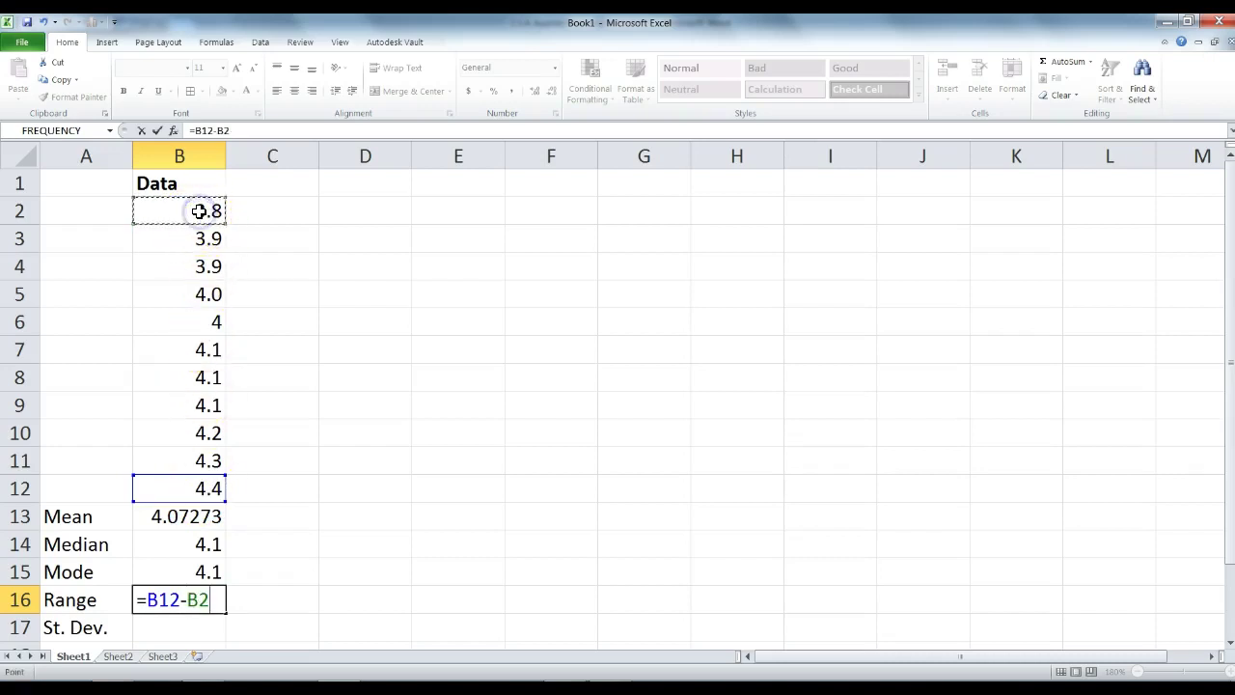
key(Return)
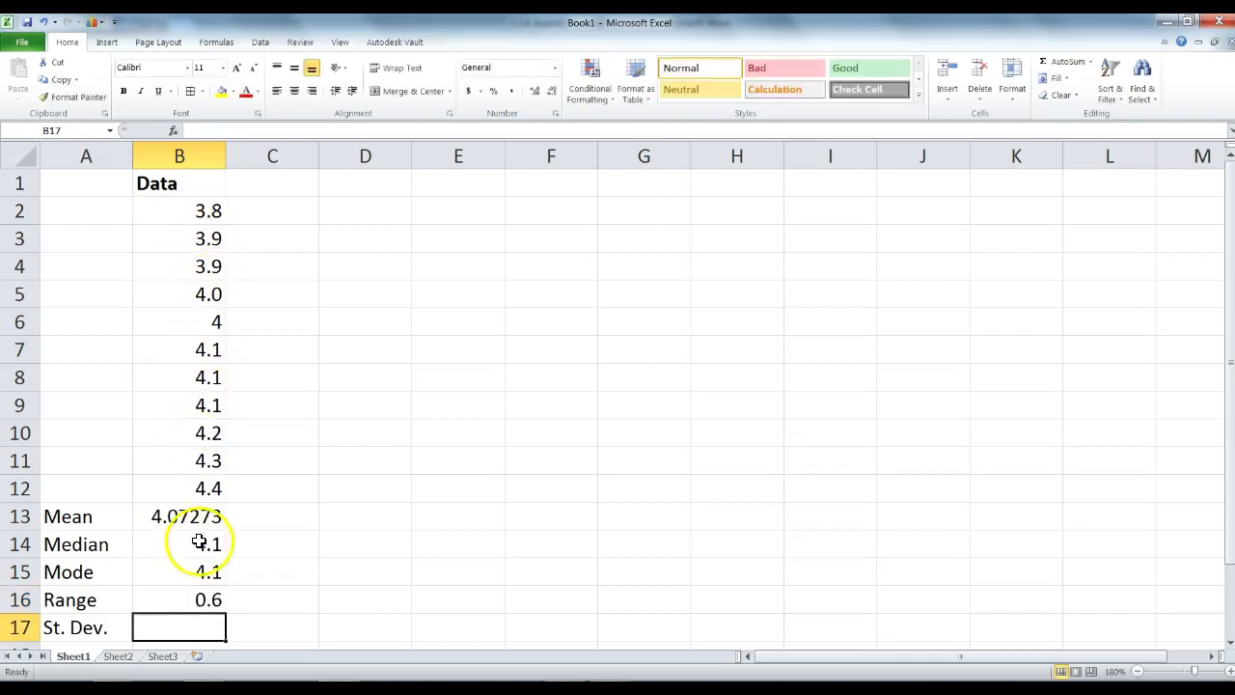
click(199, 598)
Enter =STDEV(B2:B12) in B17, giving 0.17939, and review the results in B13:B17
click(190, 625)
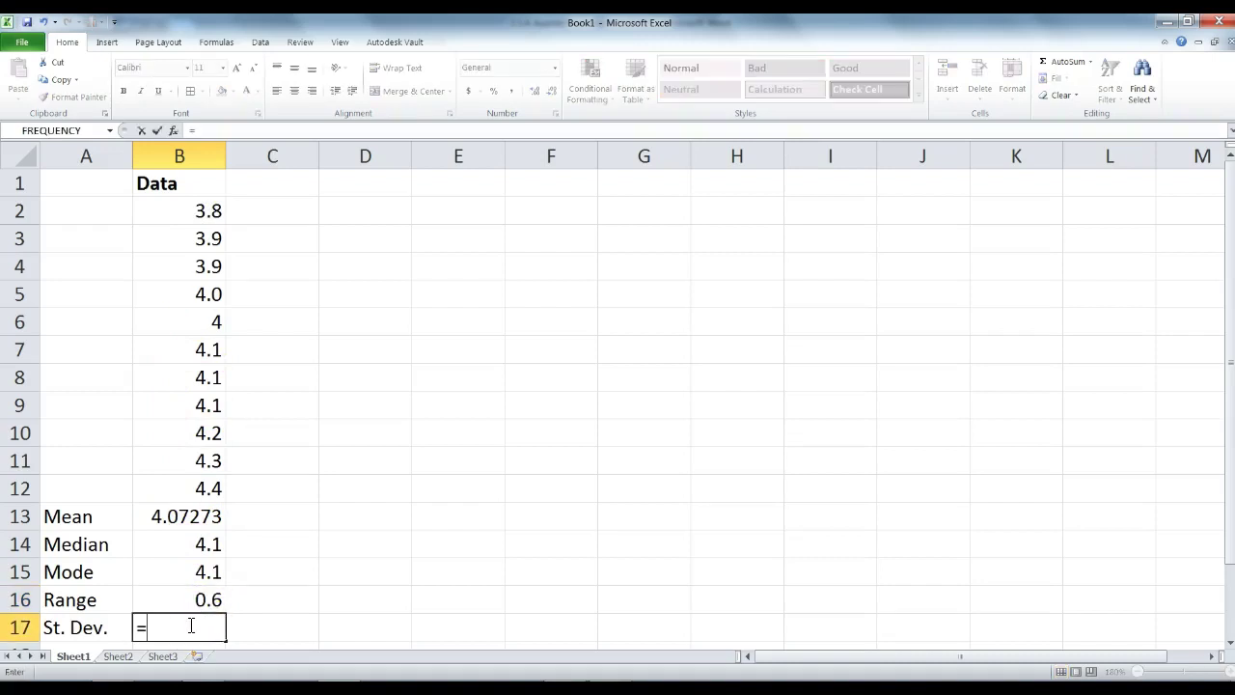
text(=st)
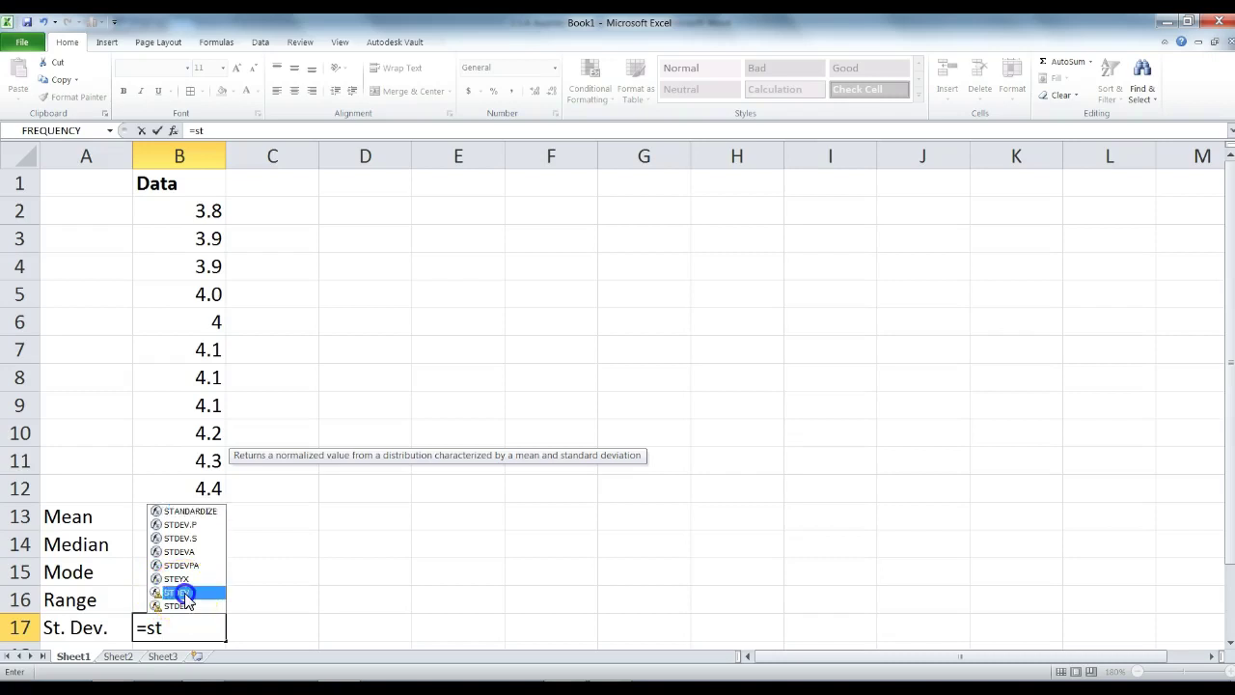
double_click(180, 592)
drag(212, 209, 212, 477)
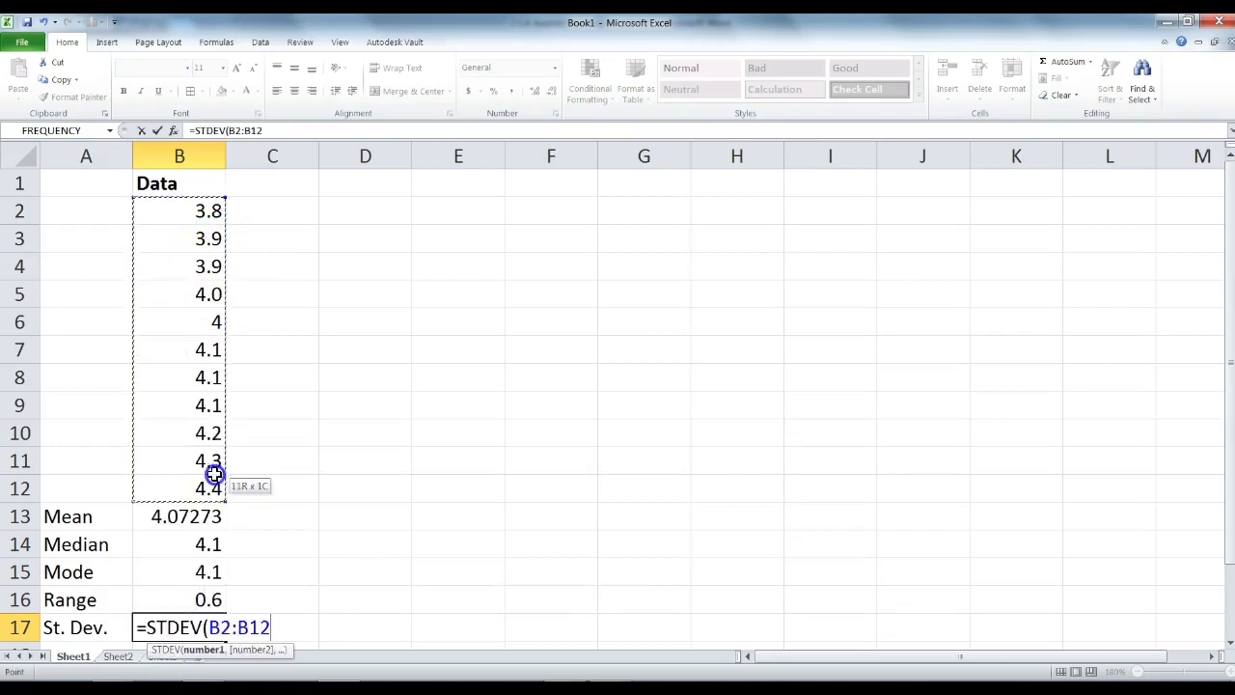
key(Return)
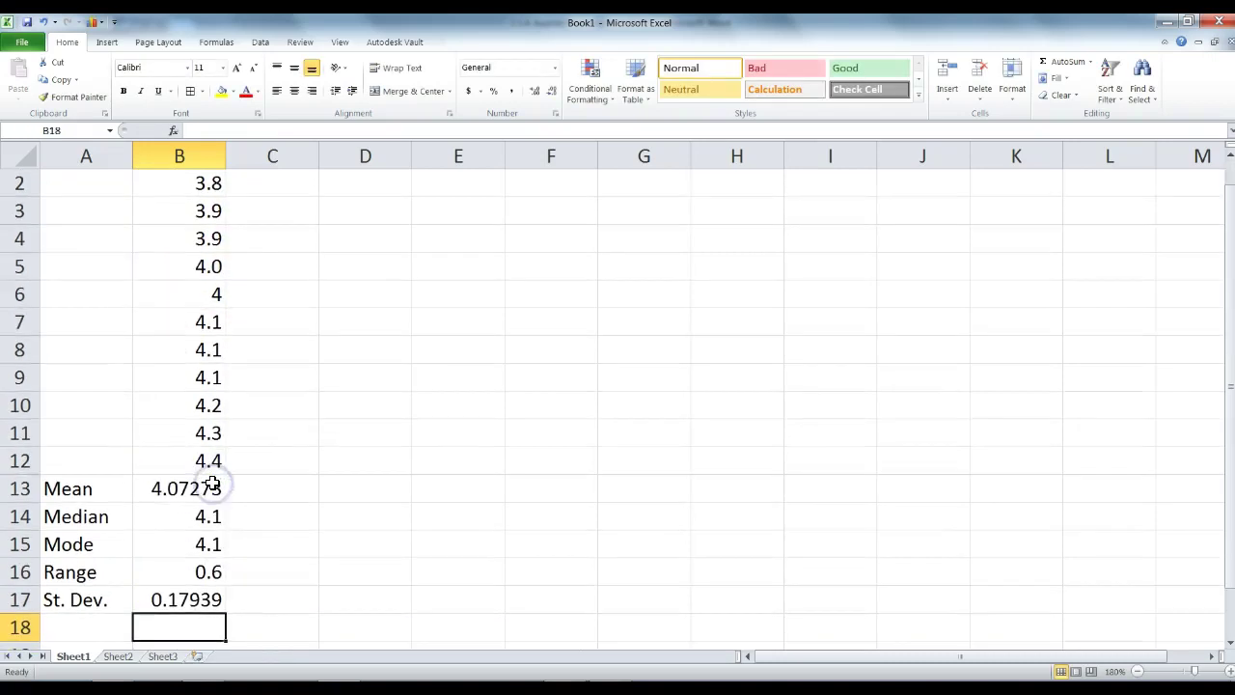
click(198, 599)
scroll(198, 599, up, 1)
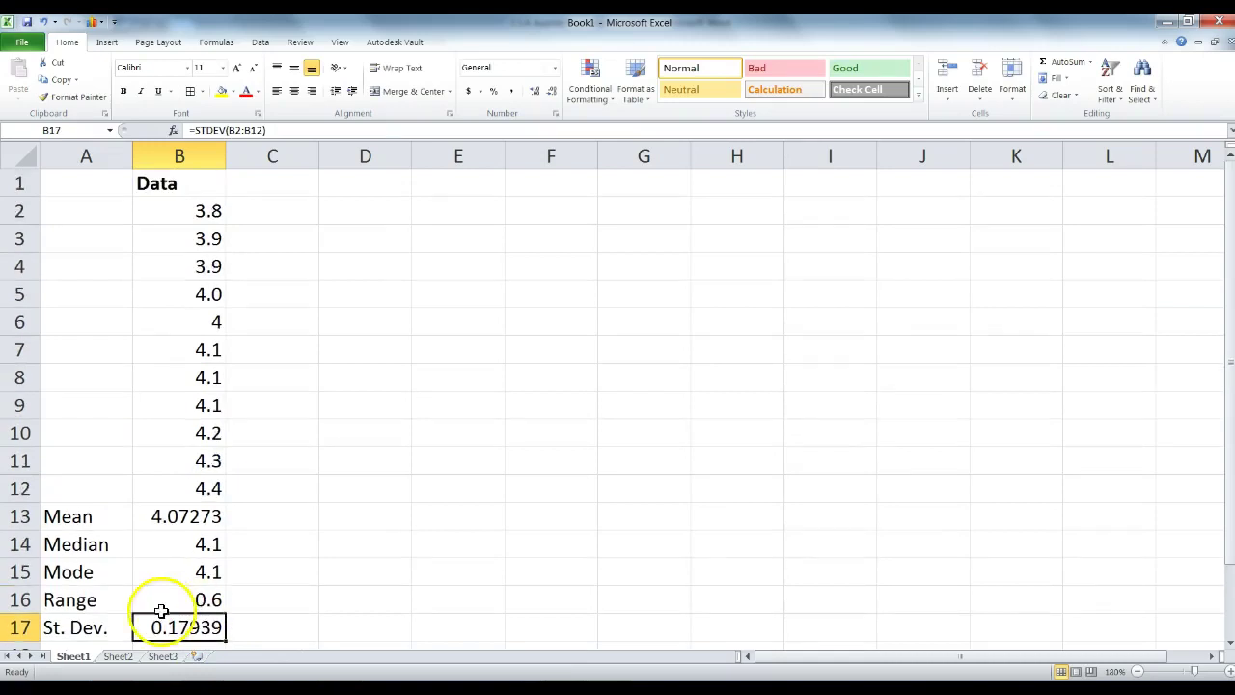
click(86, 517)
click(162, 510)
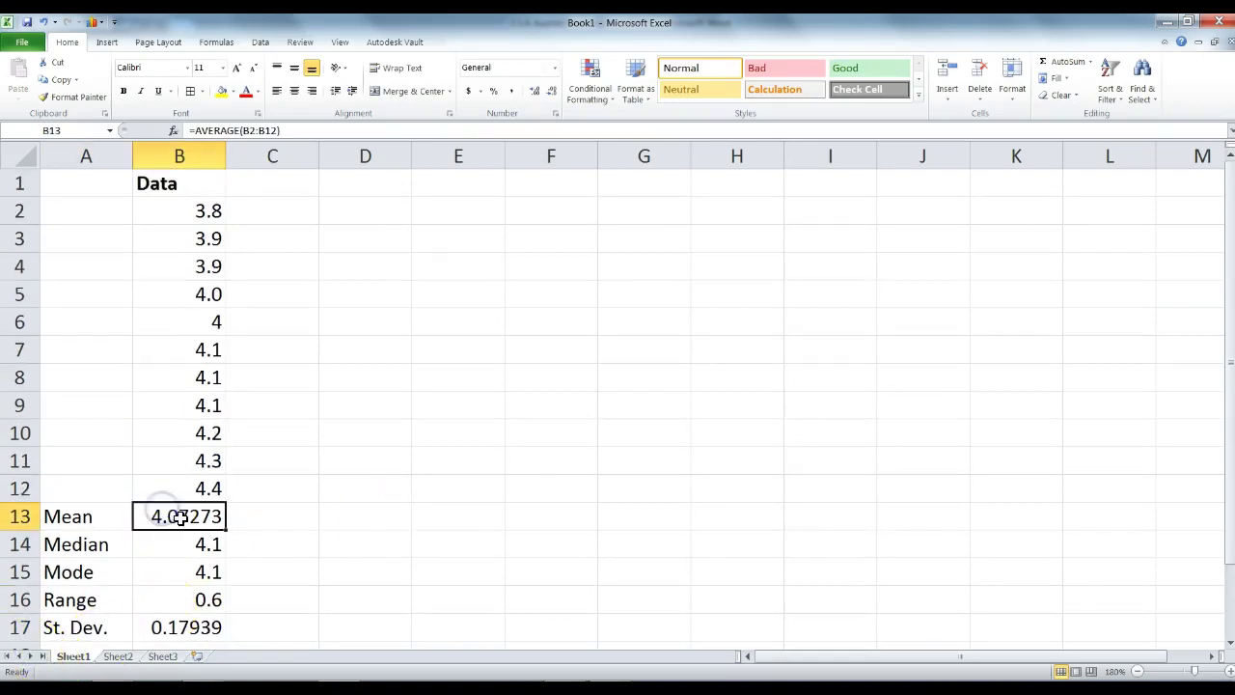
drag(180, 517, 184, 628)
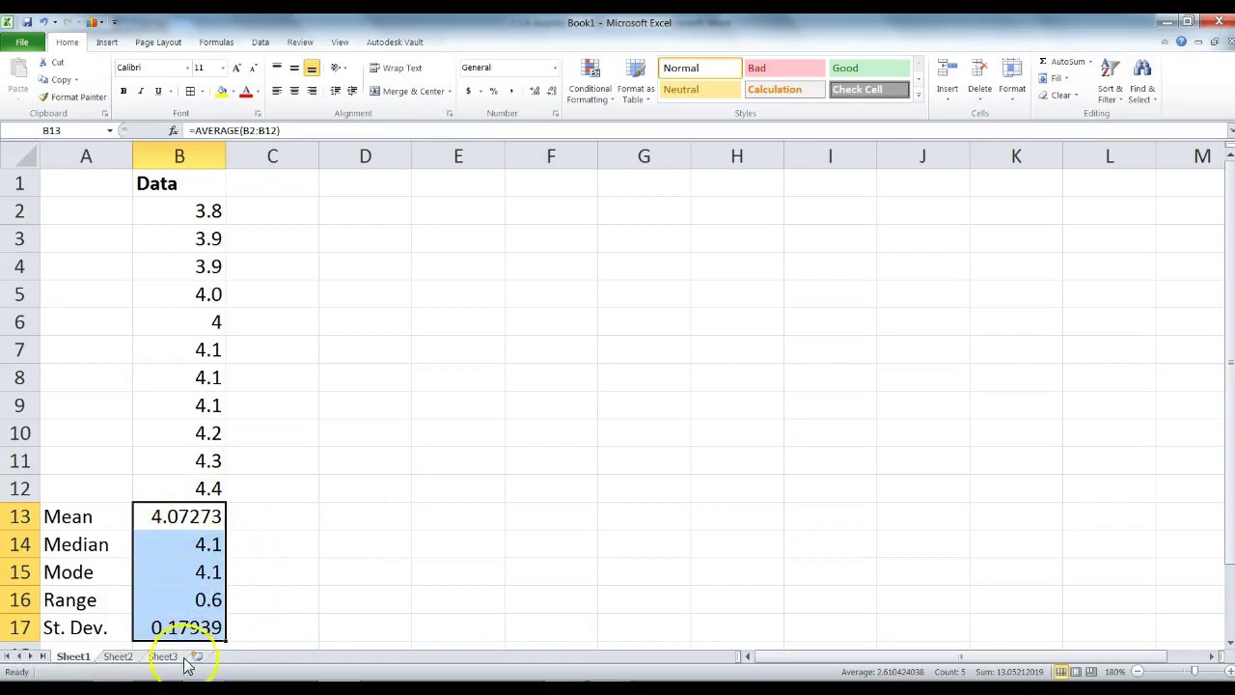
key(alt+Tab)
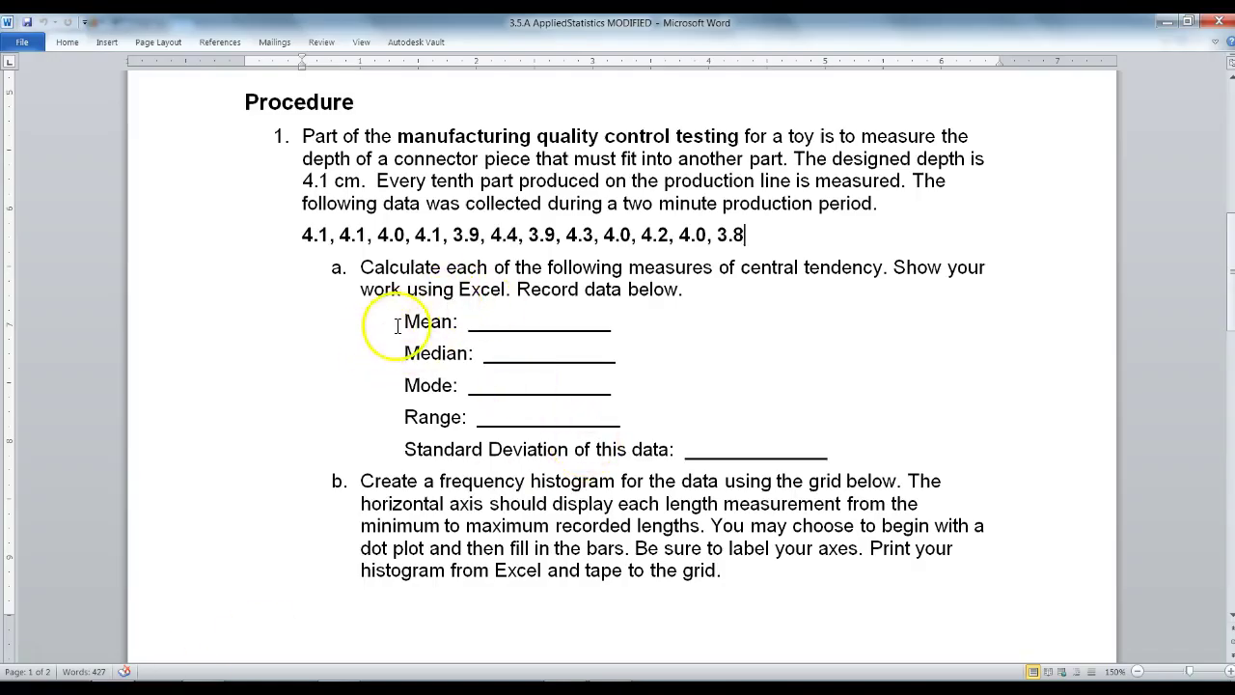
drag(397, 322, 865, 445)
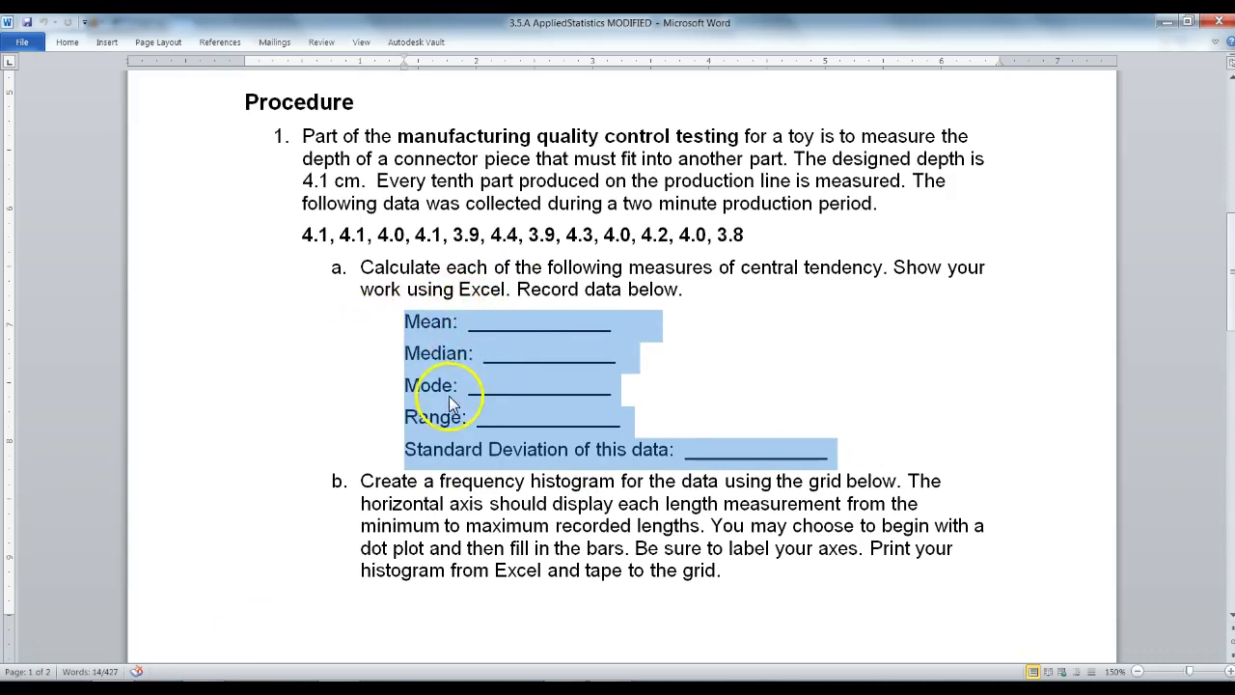
click(659, 356)
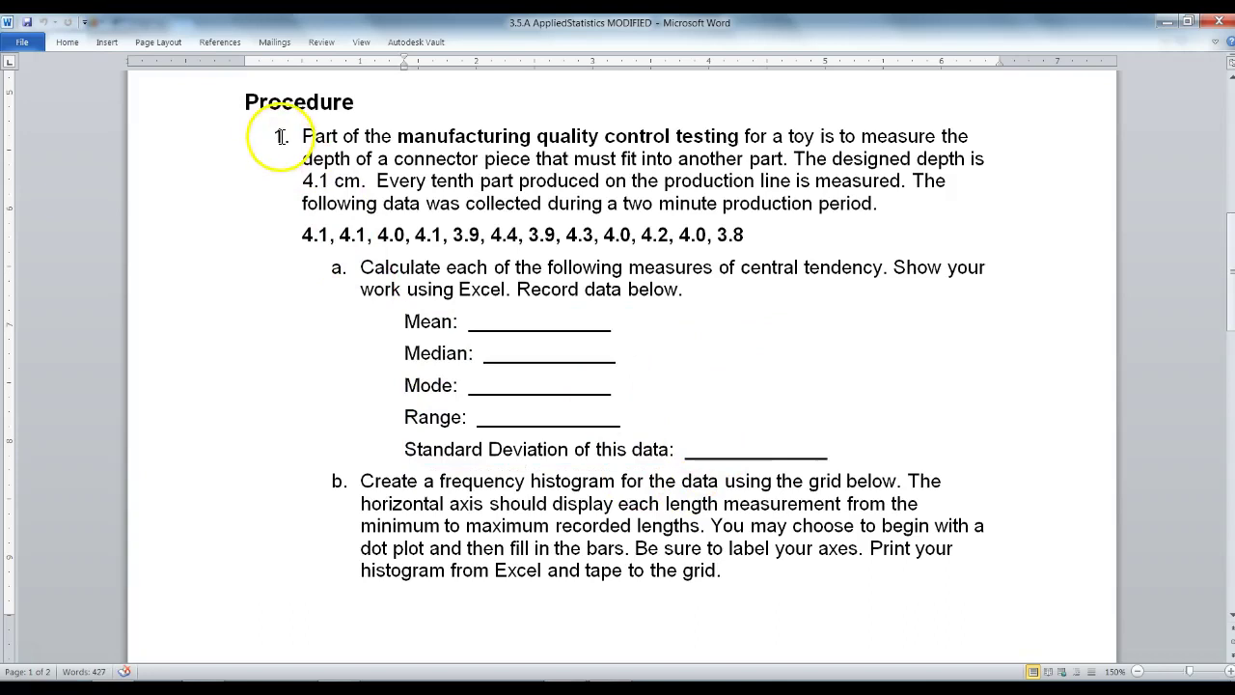
click(583, 326)
scroll(585, 326, down, 2)
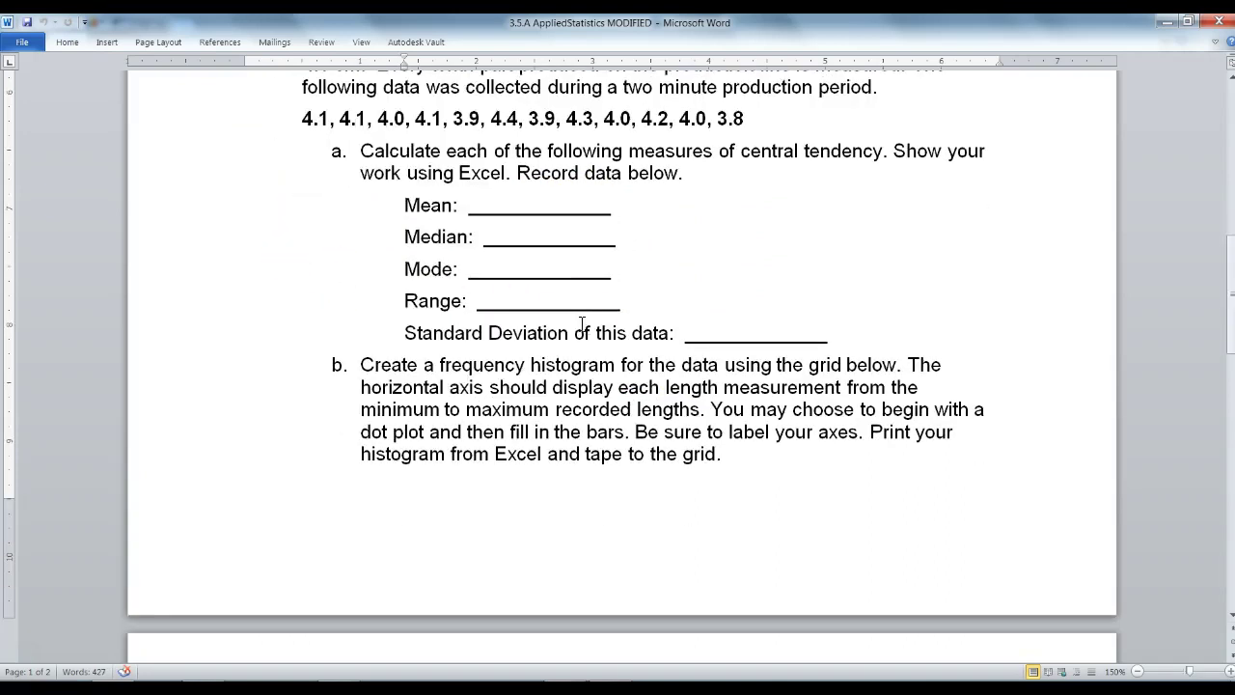
scroll(576, 326, down, 1)
drag(359, 309, 770, 393)
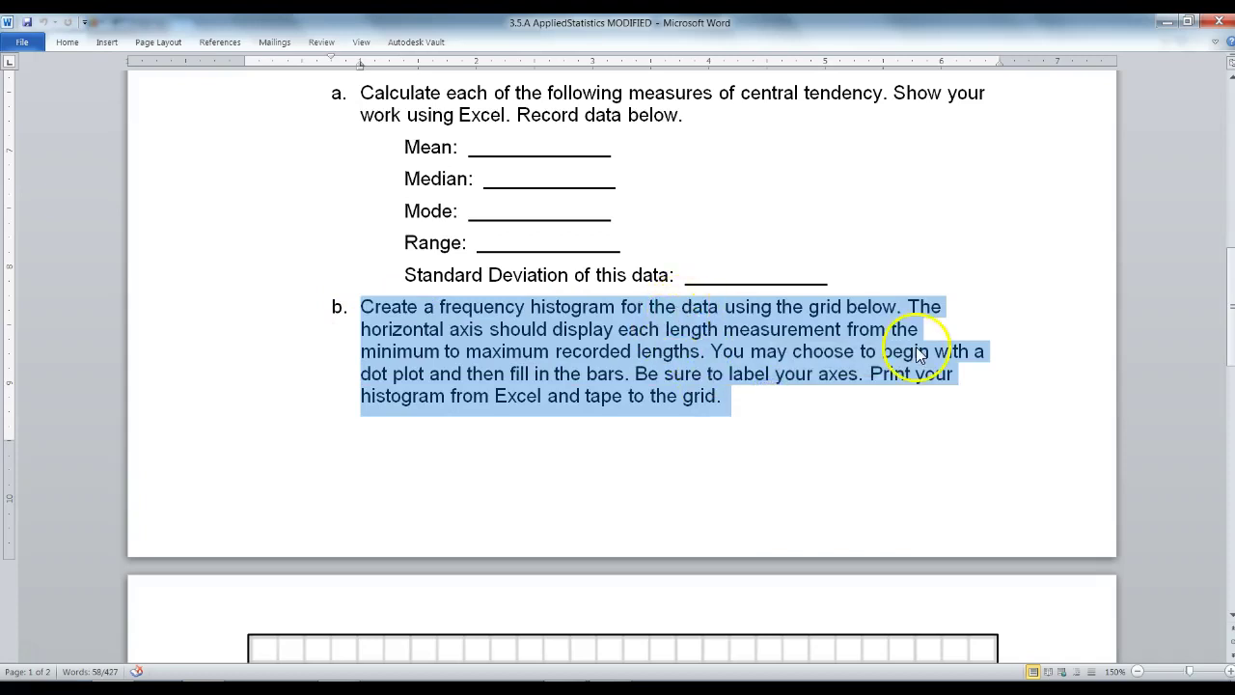
click(825, 441)
scroll(766, 408, down, 3)
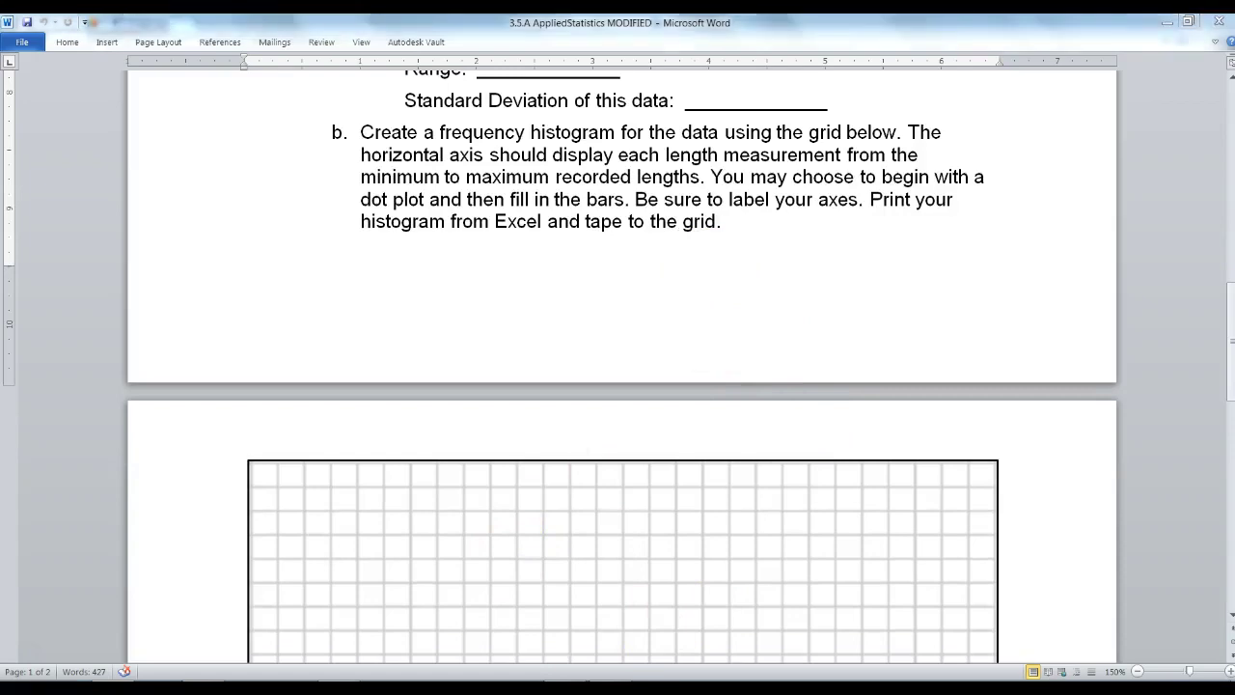
key(alt+Tab)
key(alt+Tab)
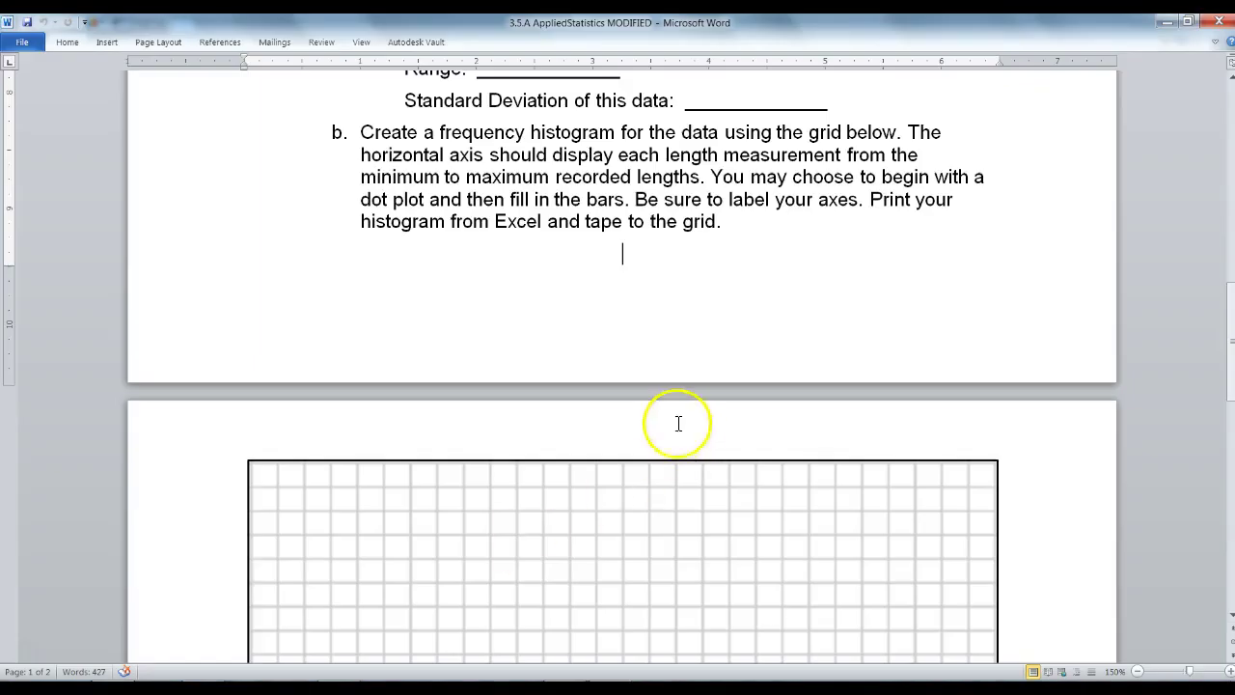
scroll(676, 422, down, 3)
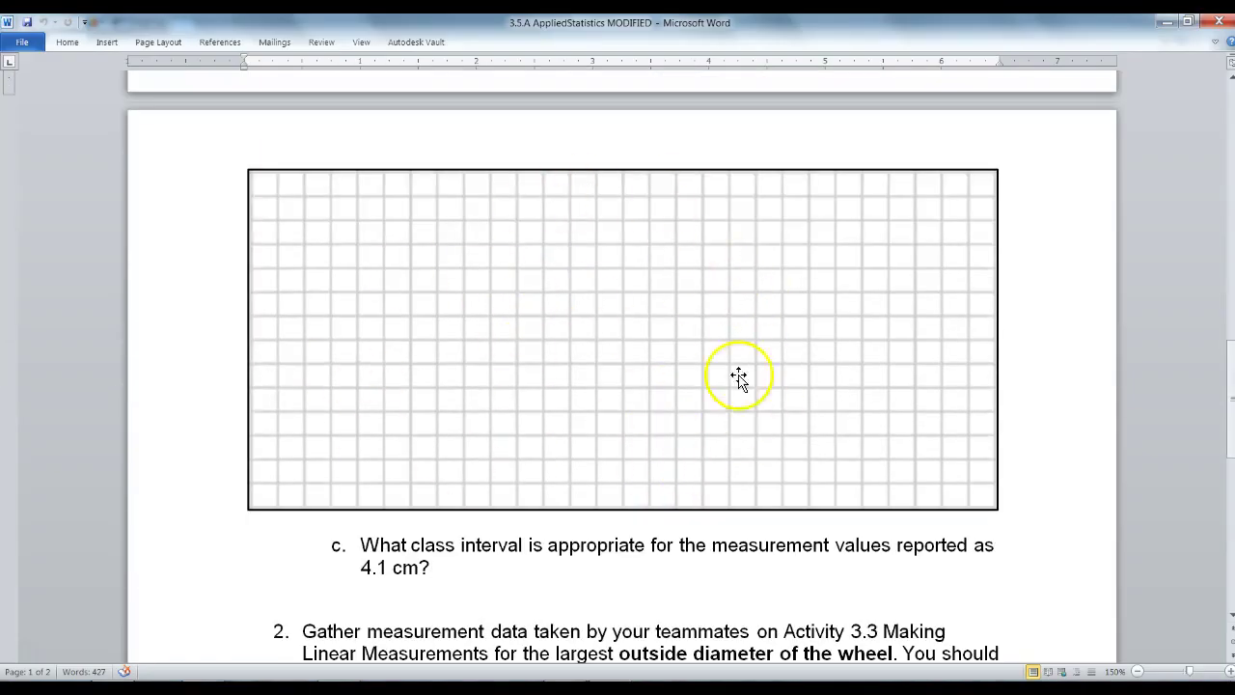
scroll(648, 400, up, 5)
click(750, 278)
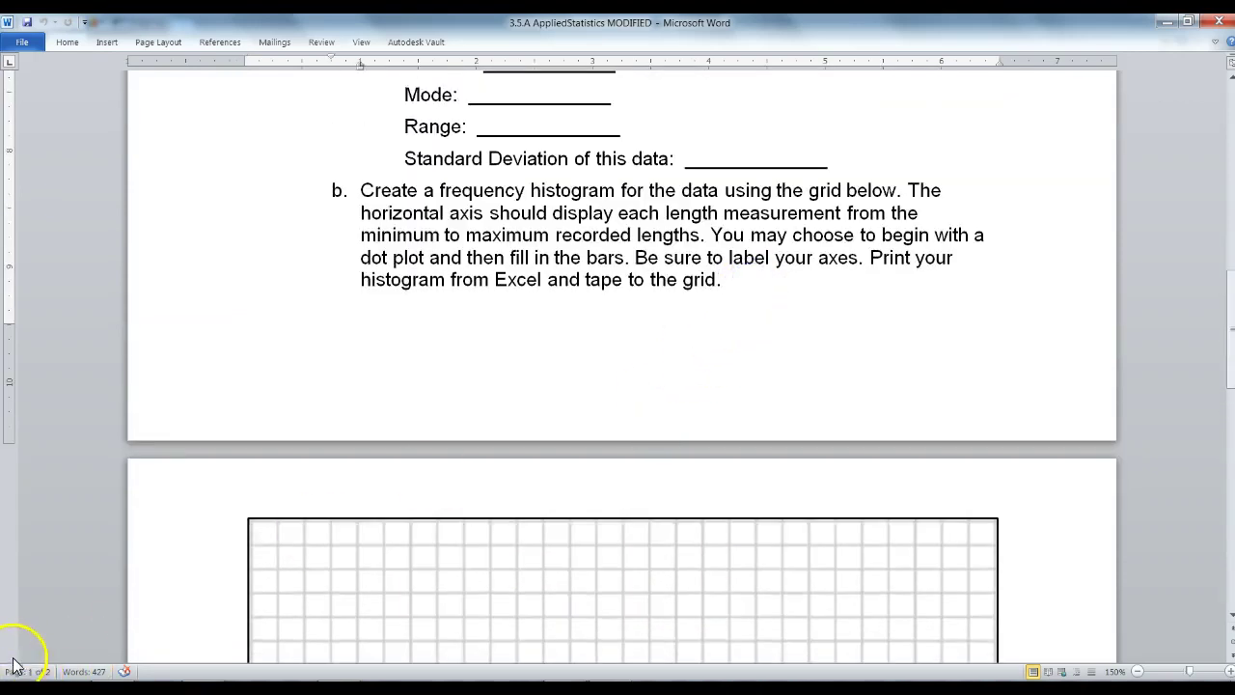
drag(437, 190, 592, 187)
key(alt+Tab)
Head column D 'Bin Limit' and review the data values from 3.8 to 4.4
click(348, 190)
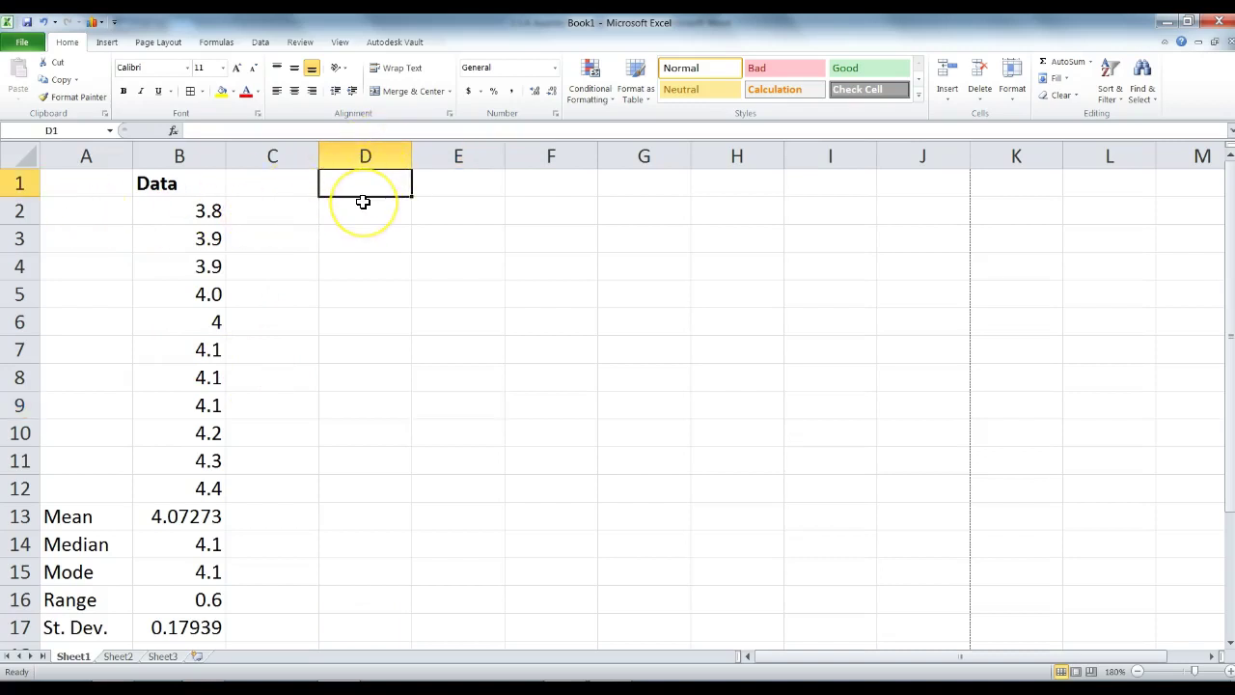
text(Bin Limit)
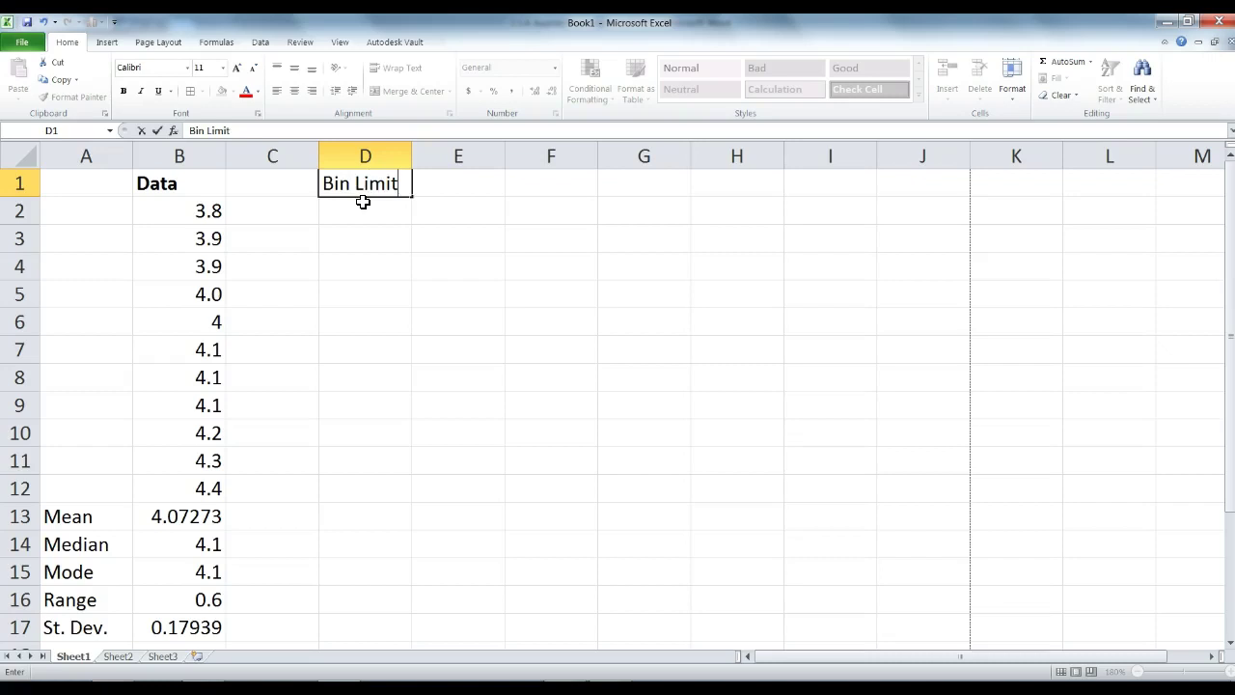
key(Return)
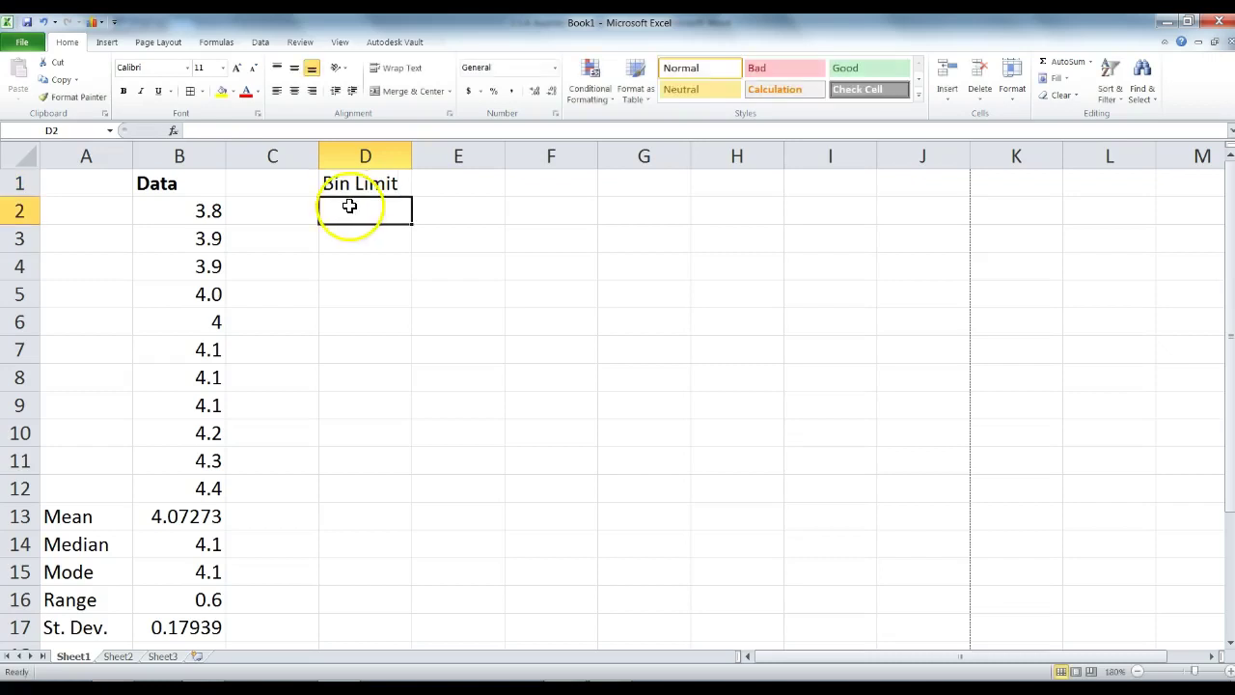
click(202, 209)
click(212, 290)
click(224, 377)
click(212, 434)
click(203, 488)
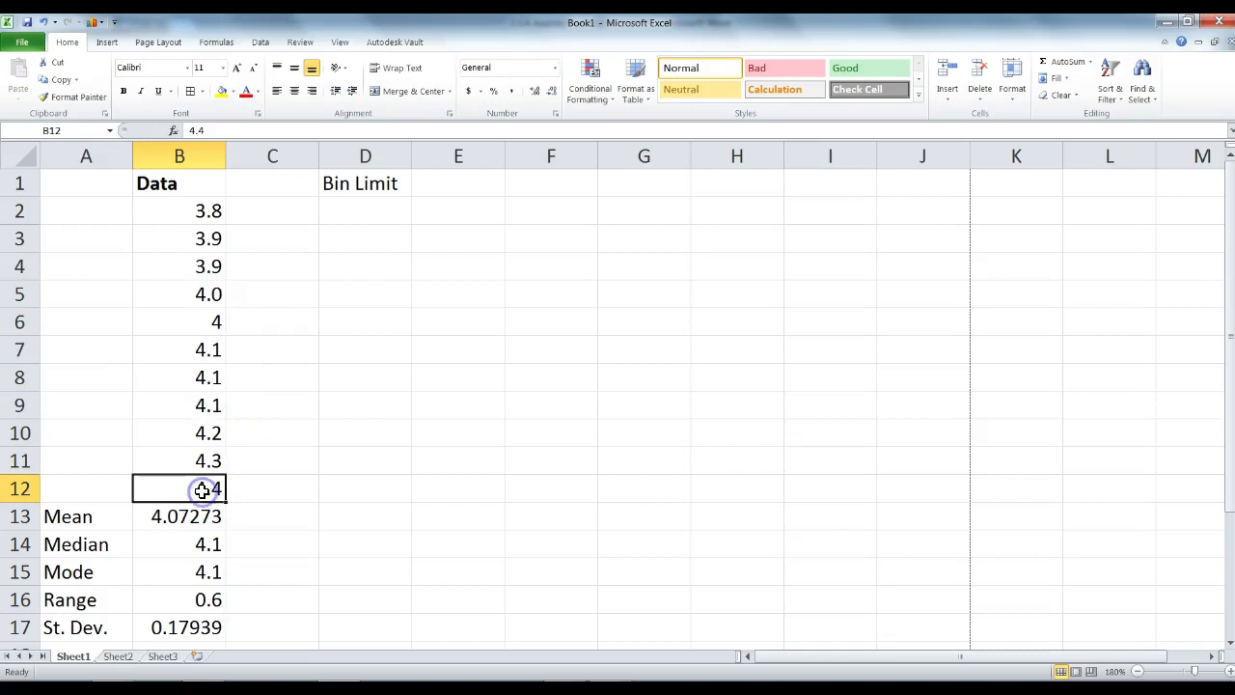
click(186, 220)
Enter the bin limits 3.8, 3.9, 4, 4.1, 4.2, 4.3 and 4.4 in D2:D8
click(360, 211)
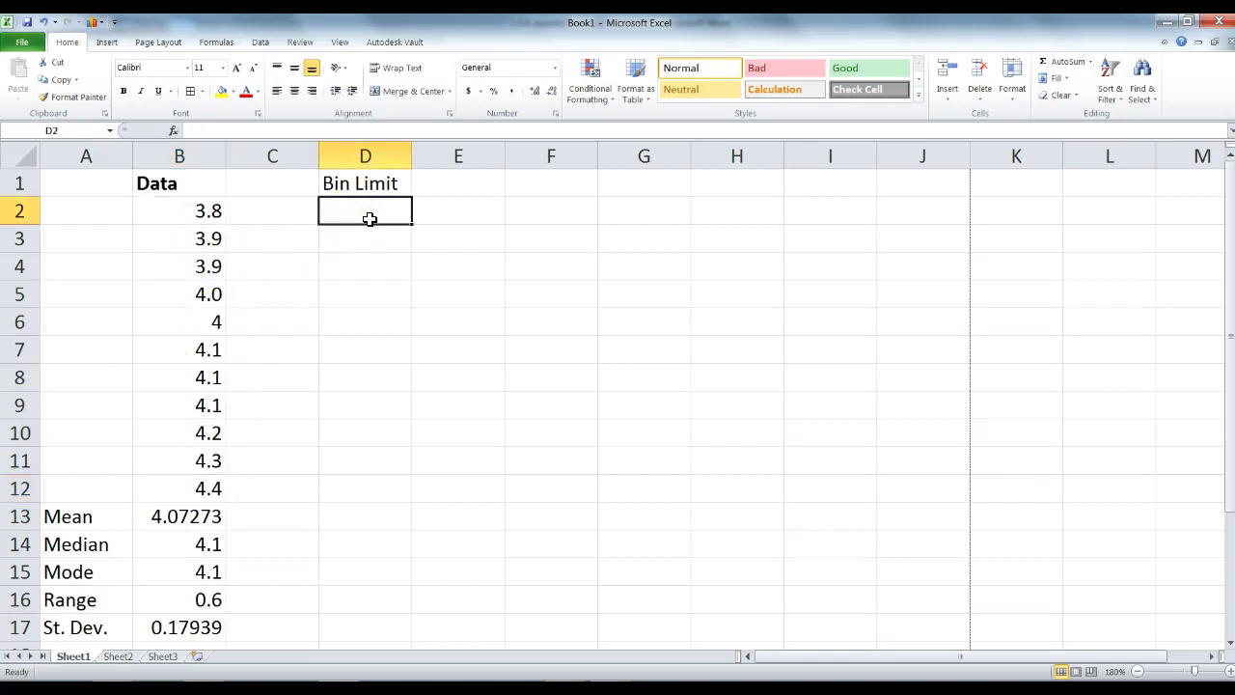
text(3.8)
key(Return)
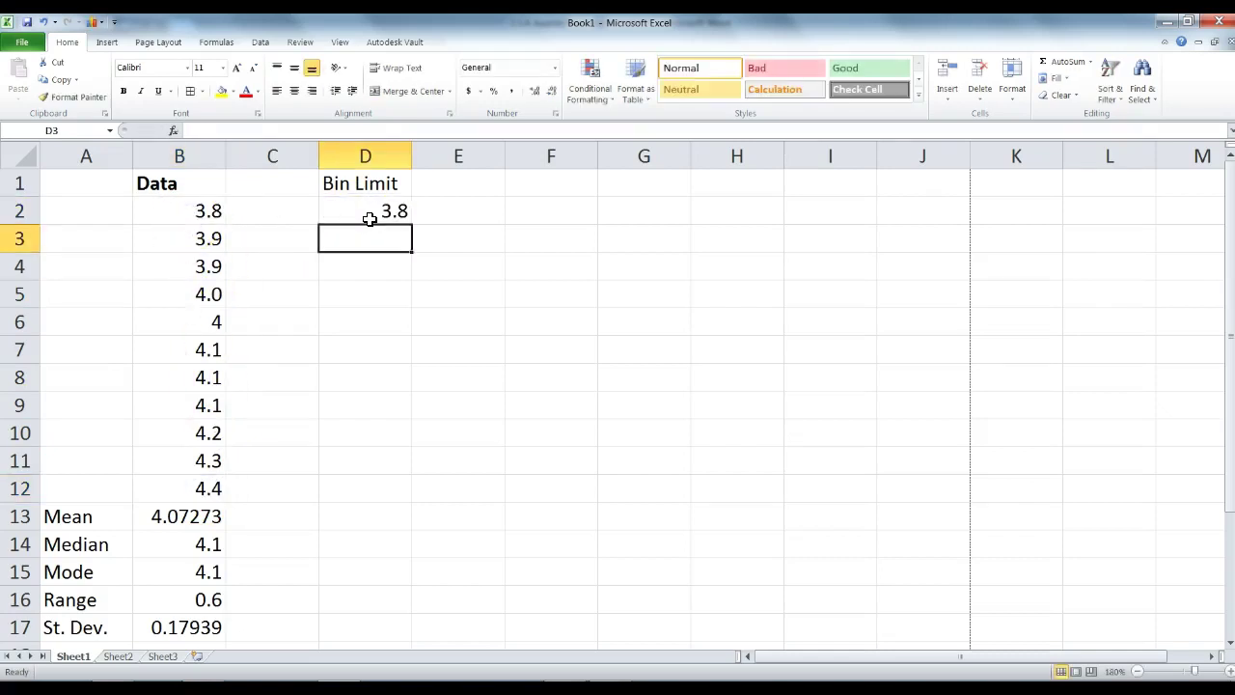
text(3.9)
key(Return)
text(4)
key(Return)
text(4.1)
key(Return)
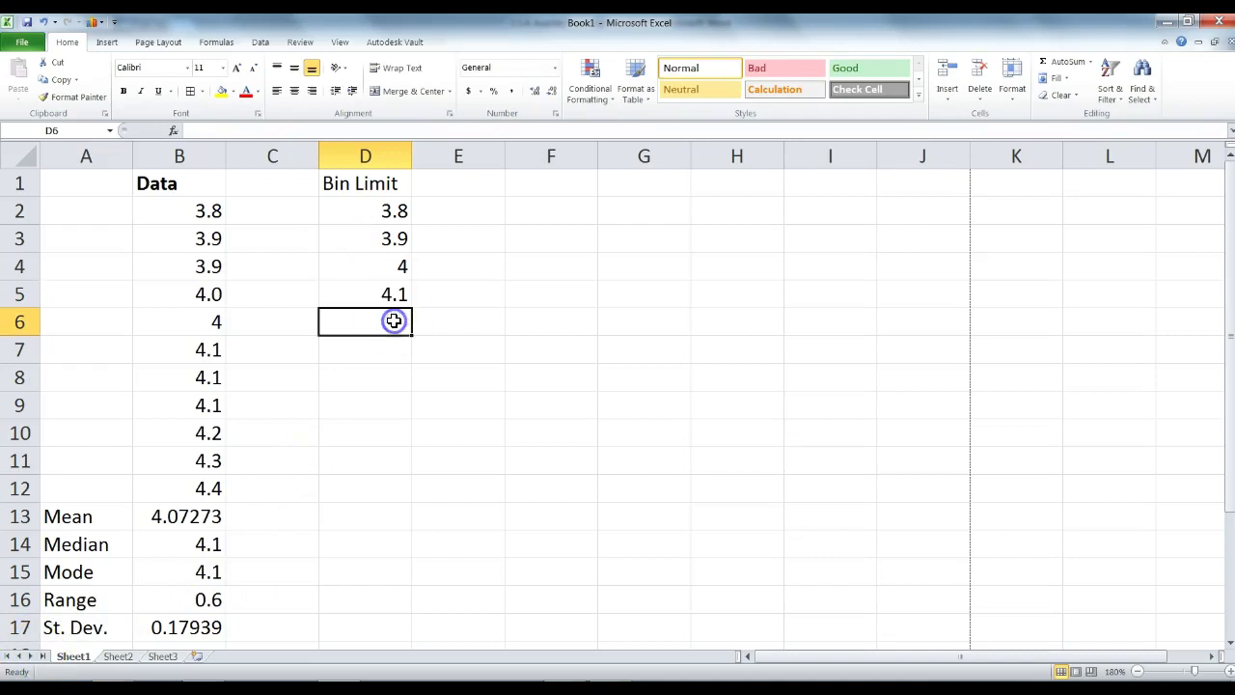
text(4.)
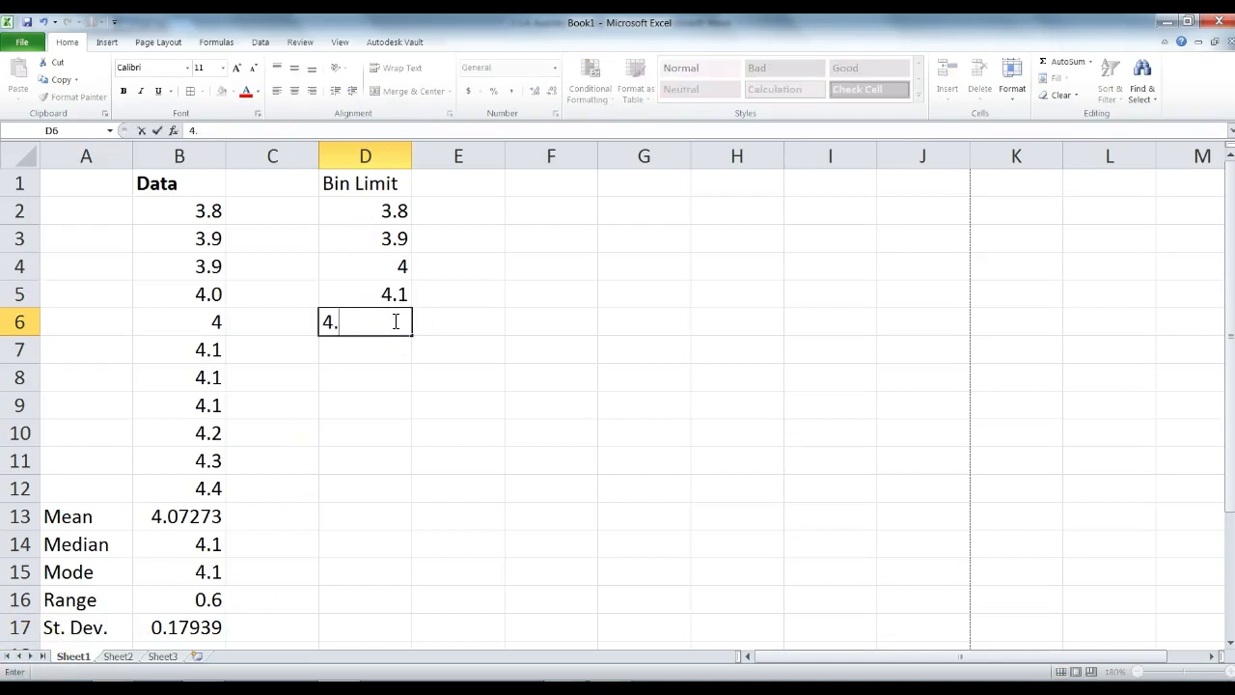
text(2)
key(Return)
text(4.3)
key(Return)
text(4.4)
key(Return)
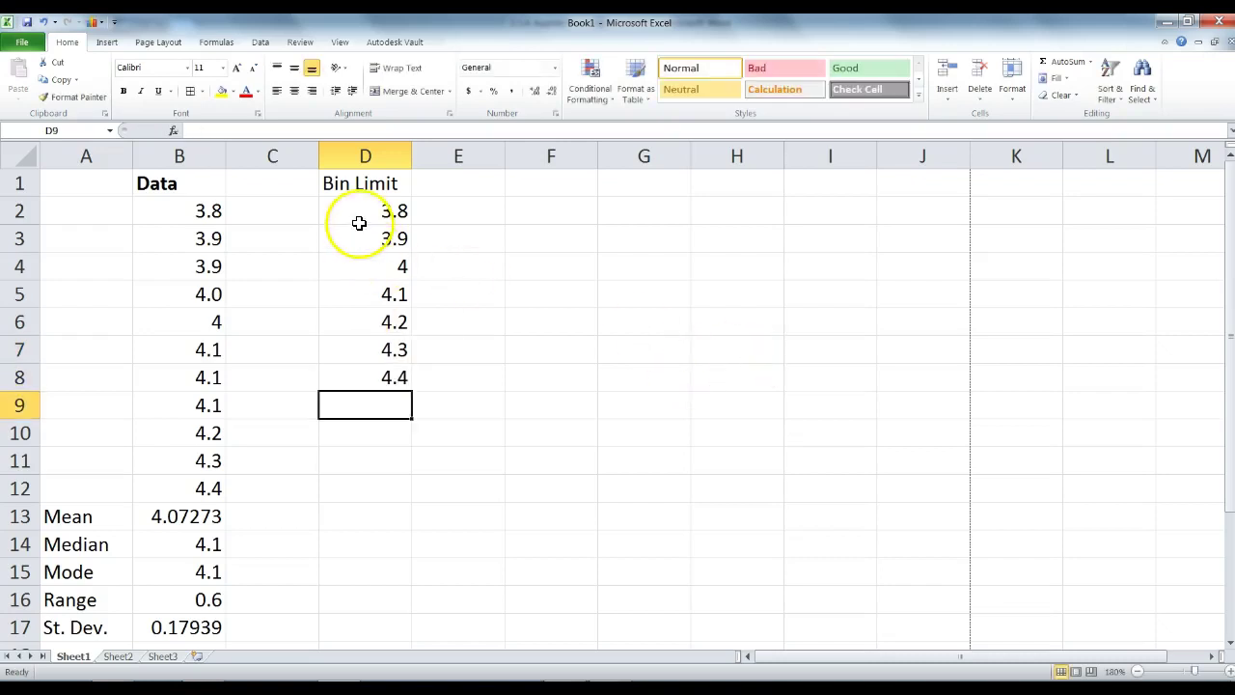
Head E1 'Frequency' and widen column E to fit the heading
click(210, 213)
drag(210, 213, 214, 483)
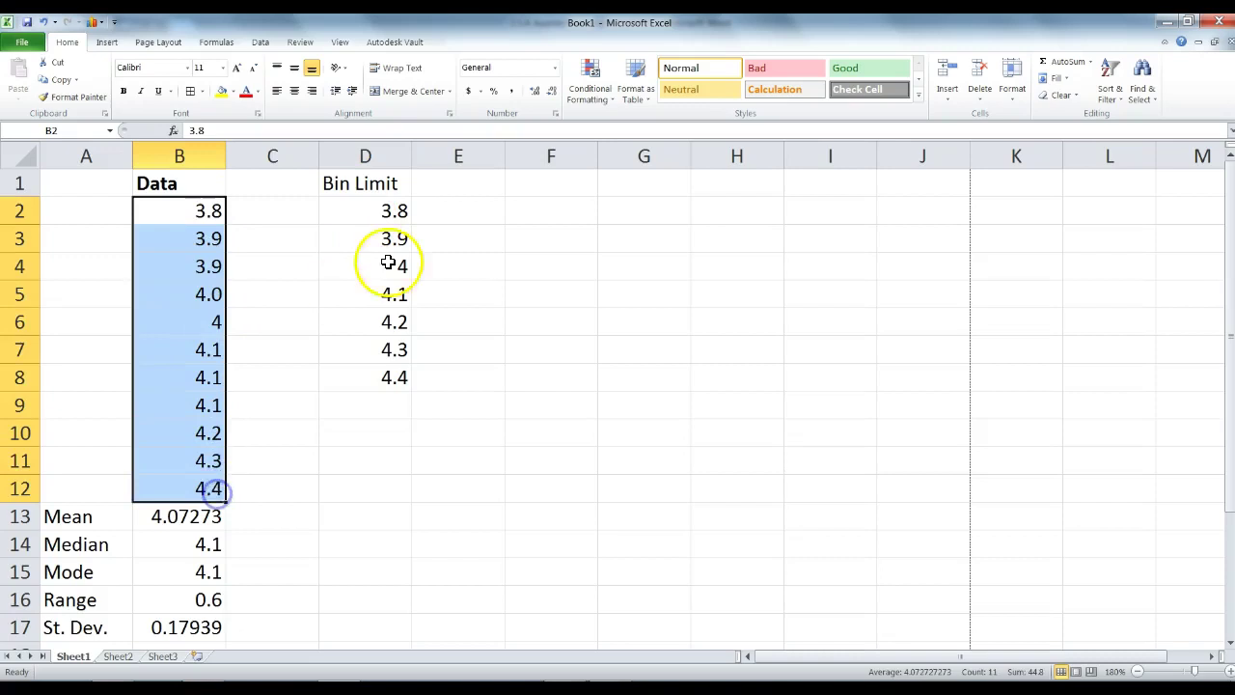
click(389, 214)
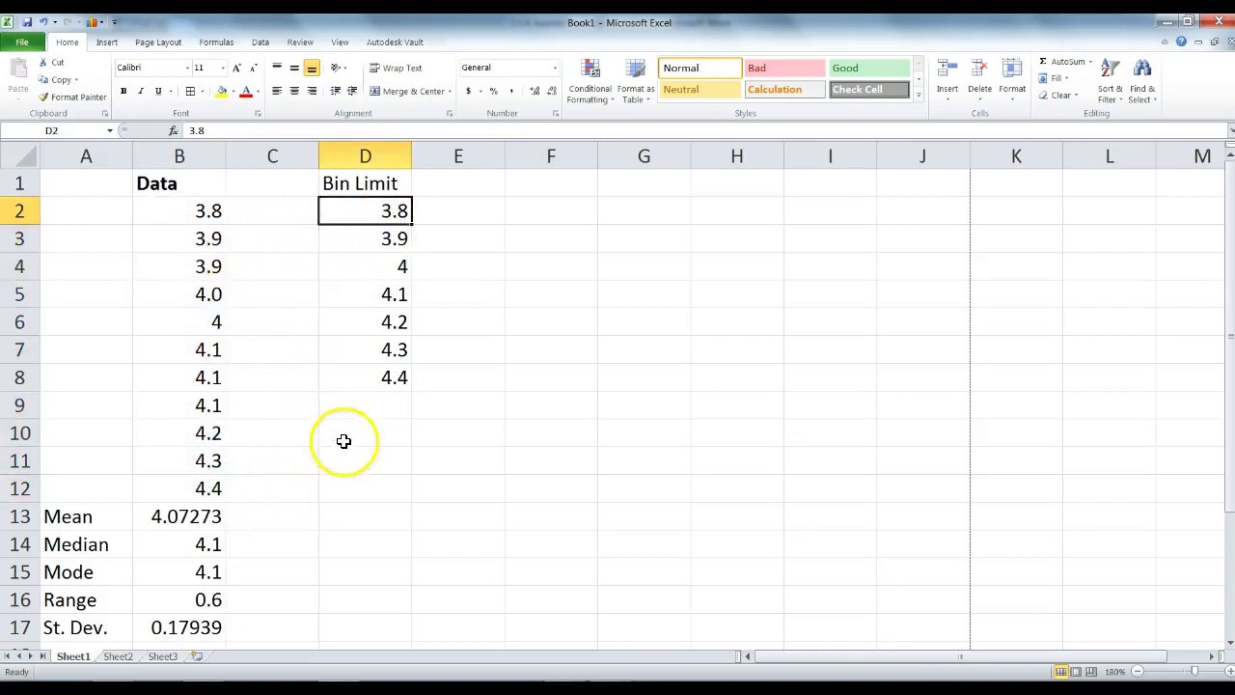
drag(374, 209, 369, 368)
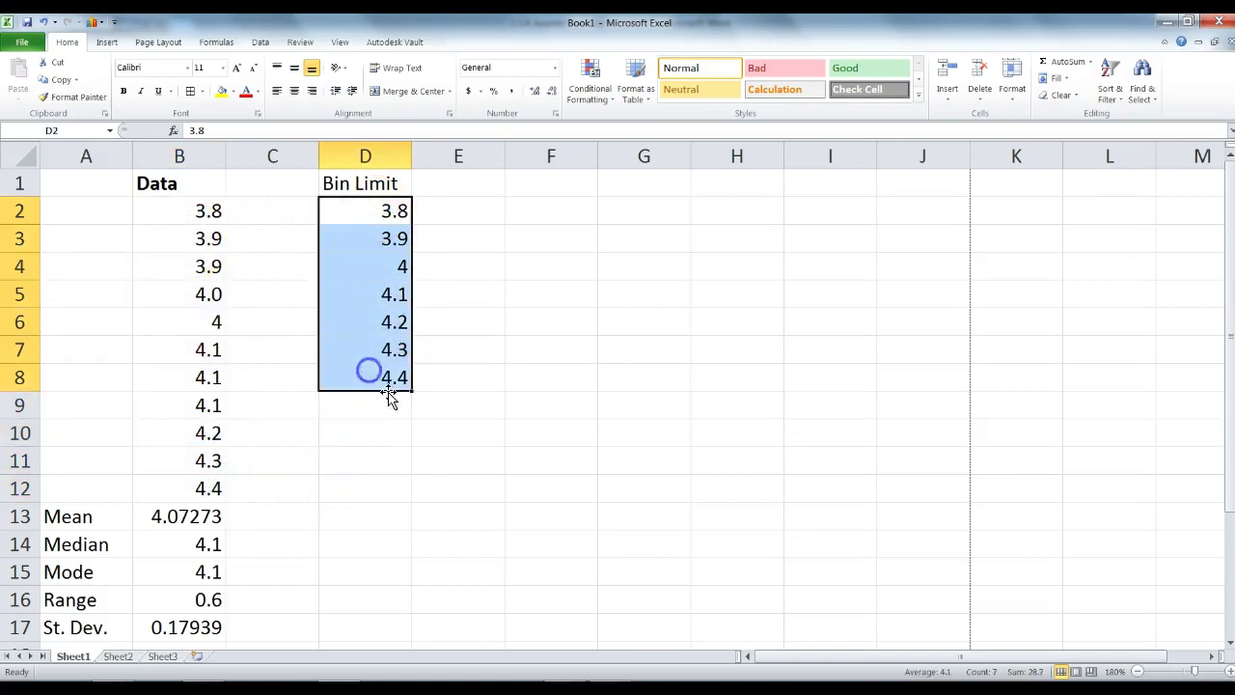
click(447, 184)
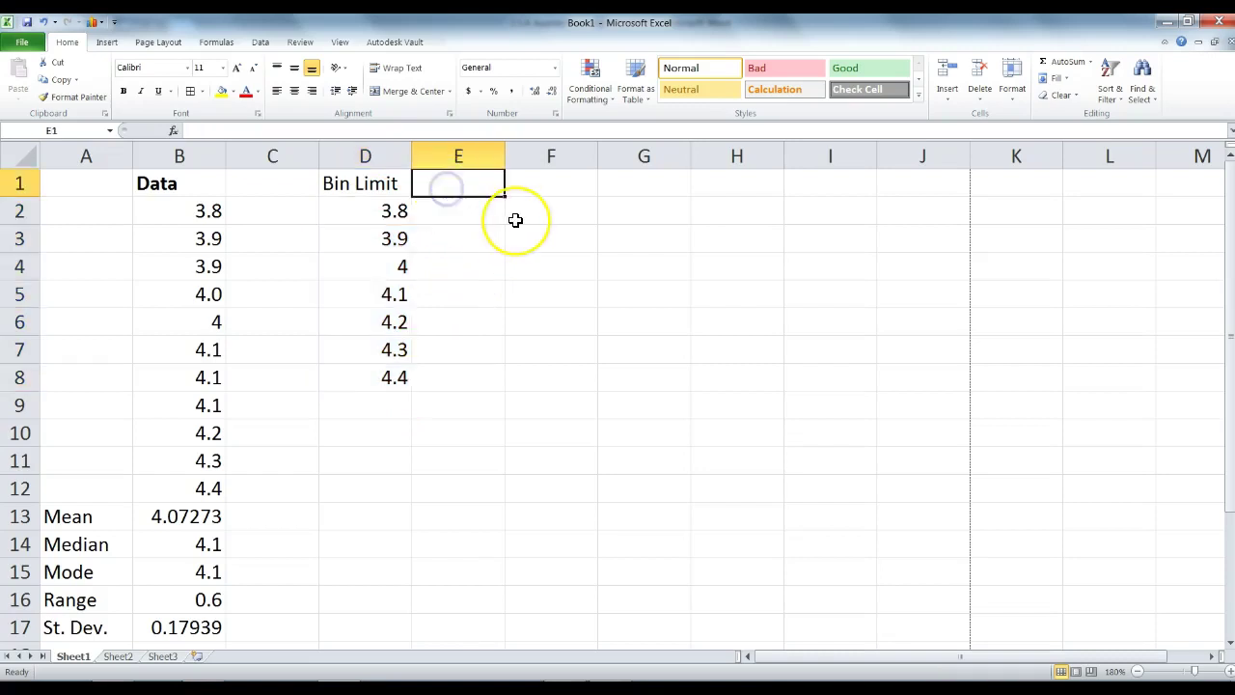
text(Fre)
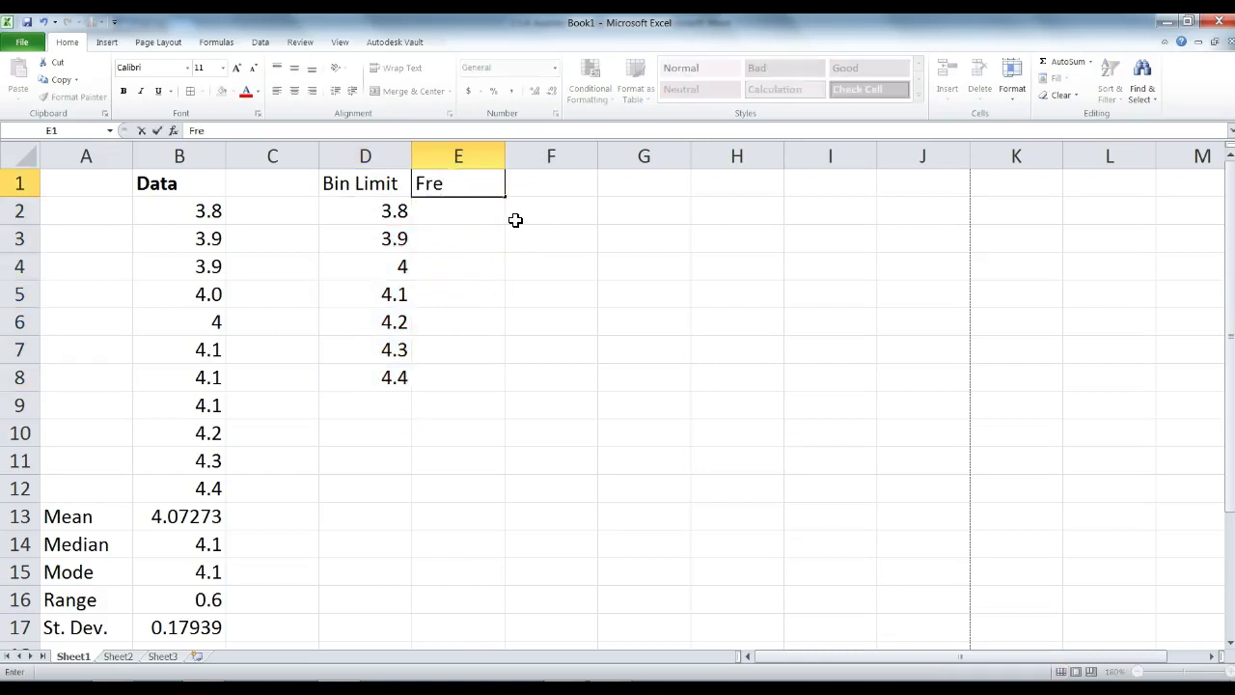
text(quency)
key(Return)
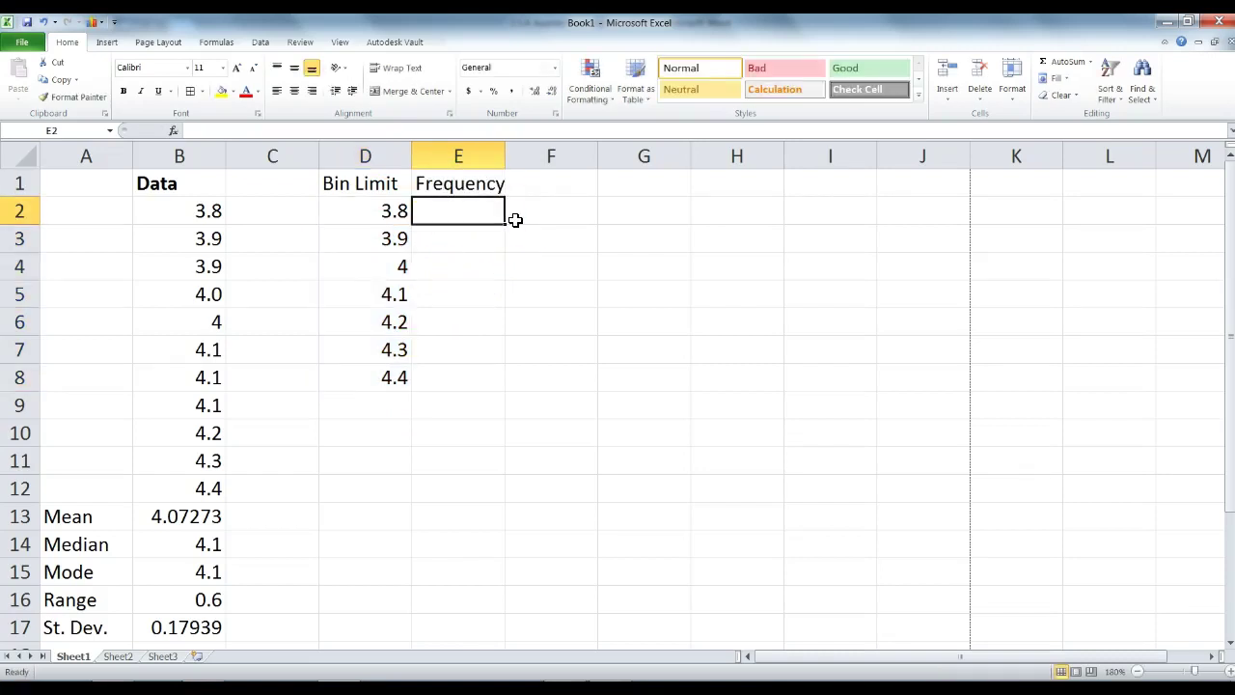
drag(505, 157, 516, 157)
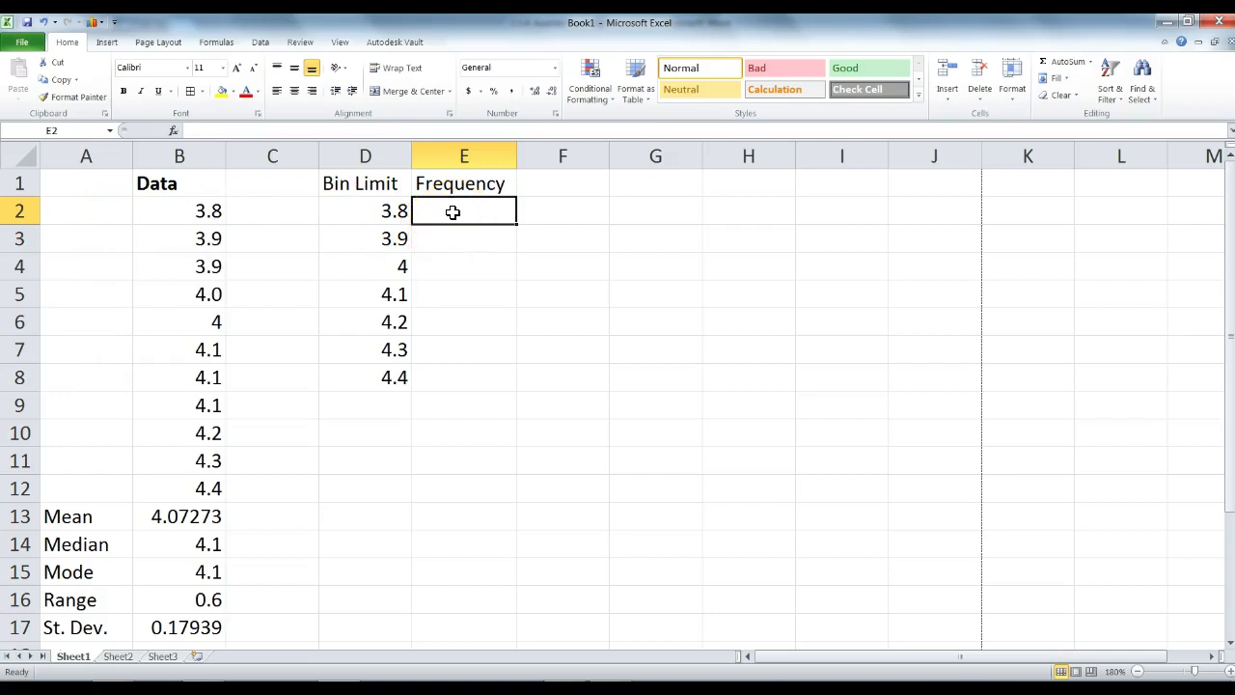
click(390, 210)
click(386, 375)
drag(386, 374, 387, 208)
click(432, 213)
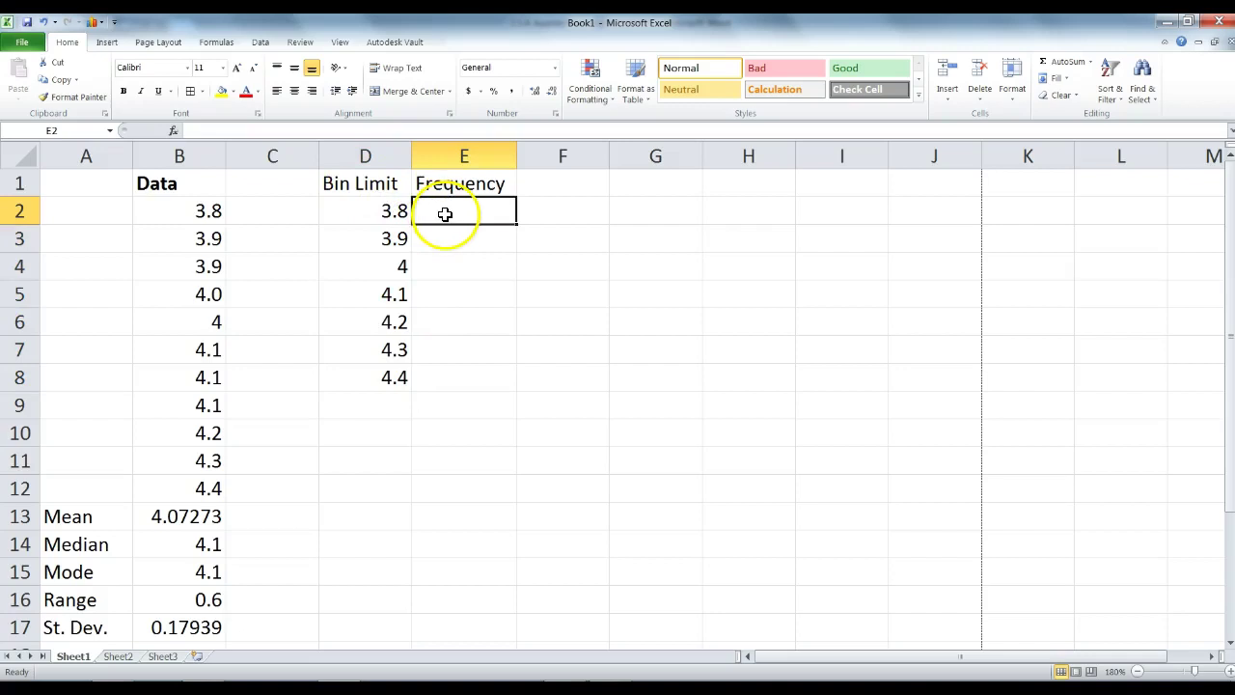
Insert the FREQUENCY function into E2 from Formulas > More Functions > Statistical
click(105, 44)
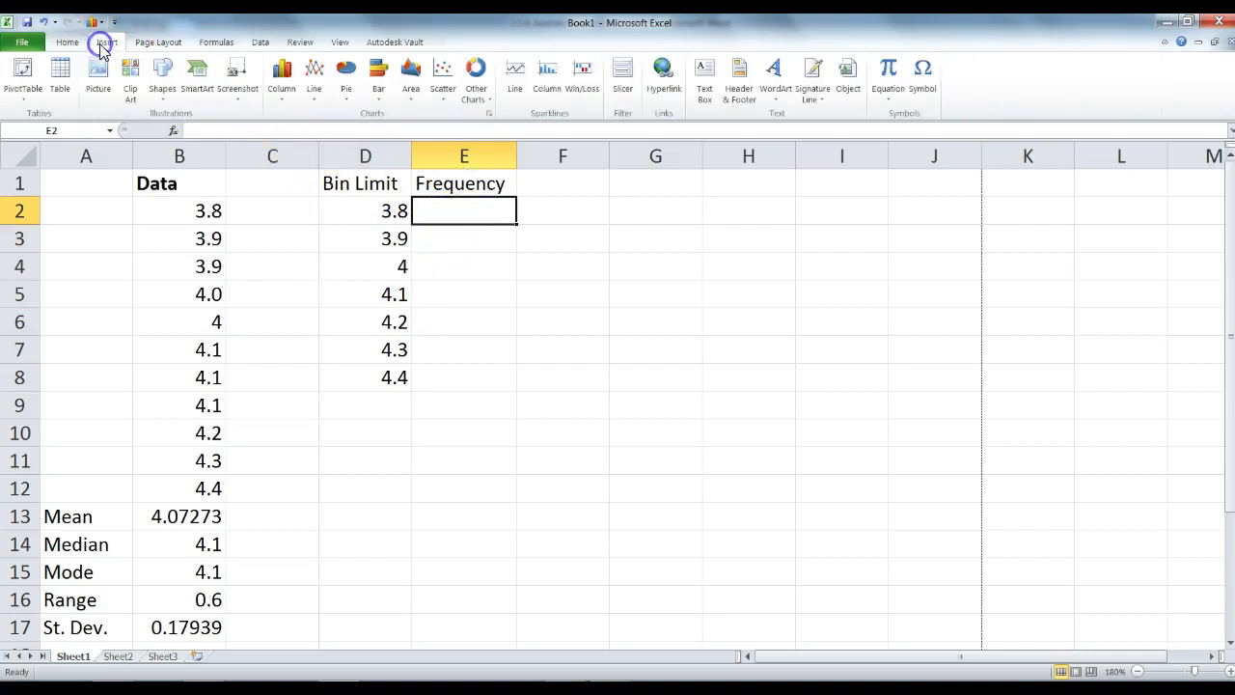
click(217, 44)
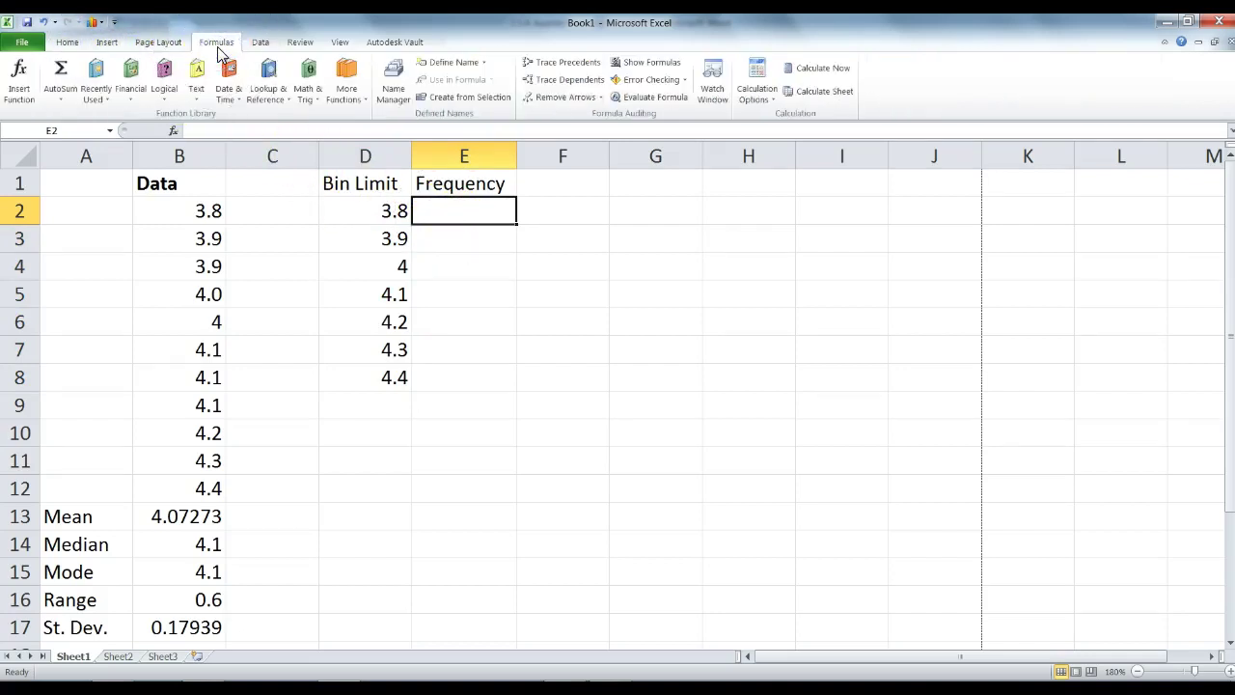
click(348, 92)
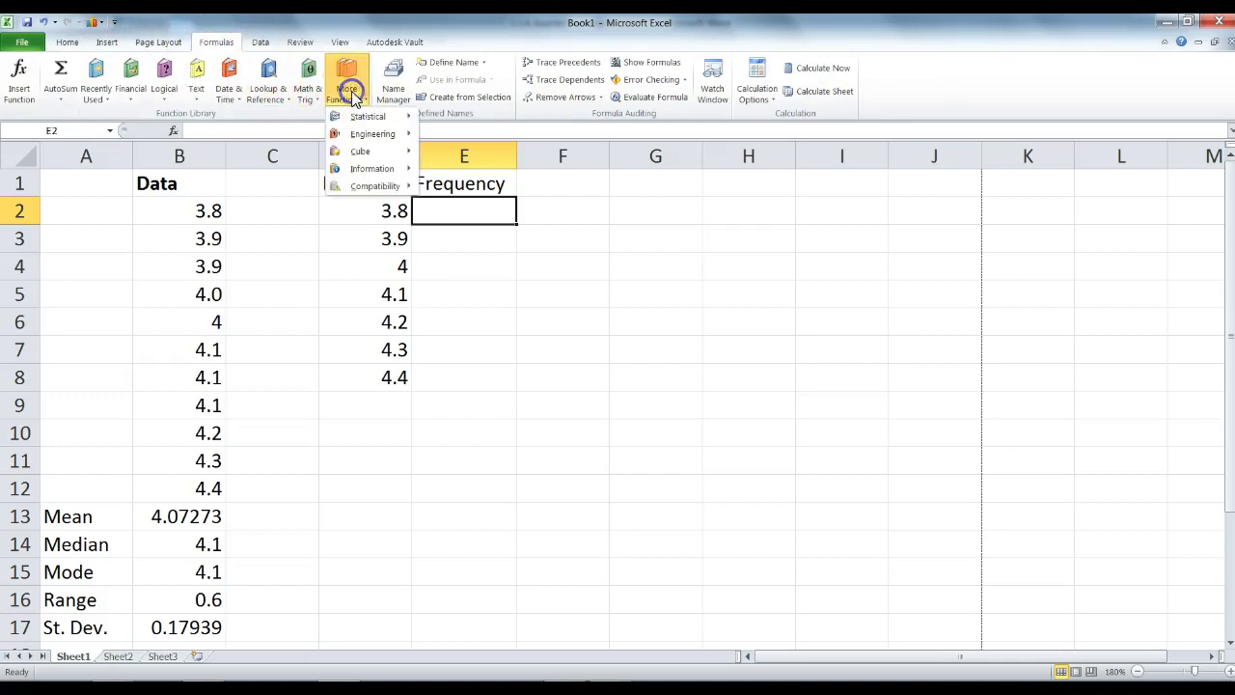
mouse_move(363, 114)
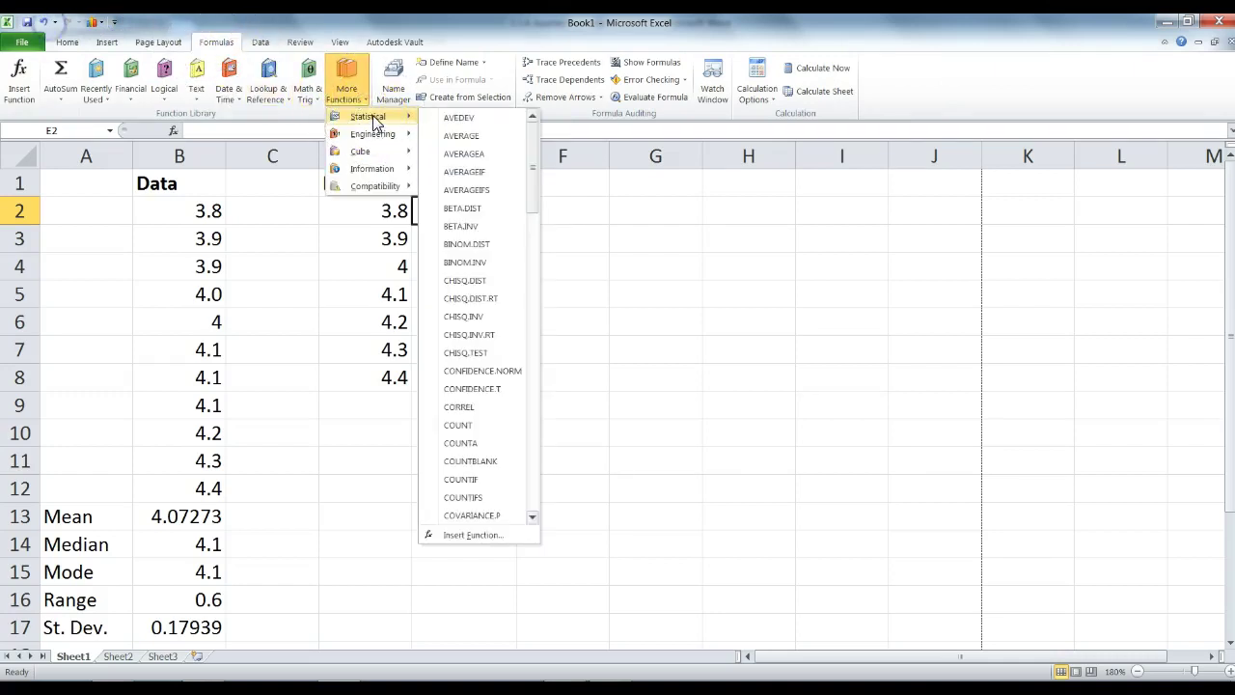
drag(532, 126, 531, 237)
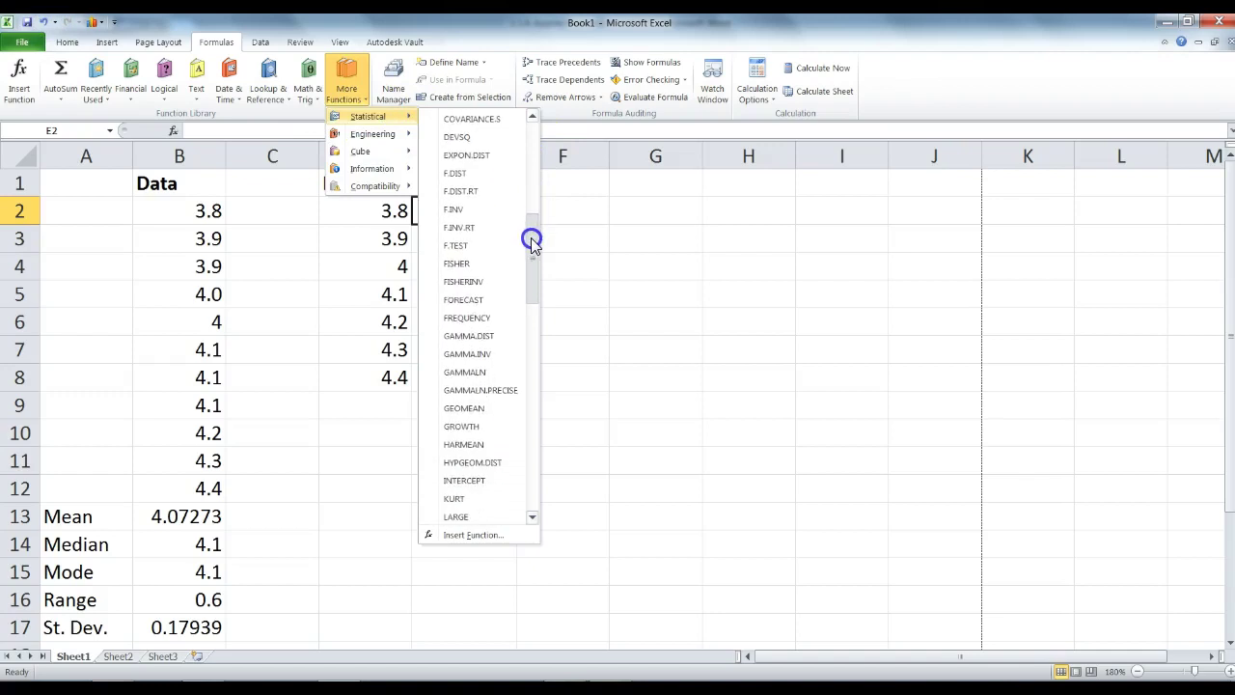
click(476, 320)
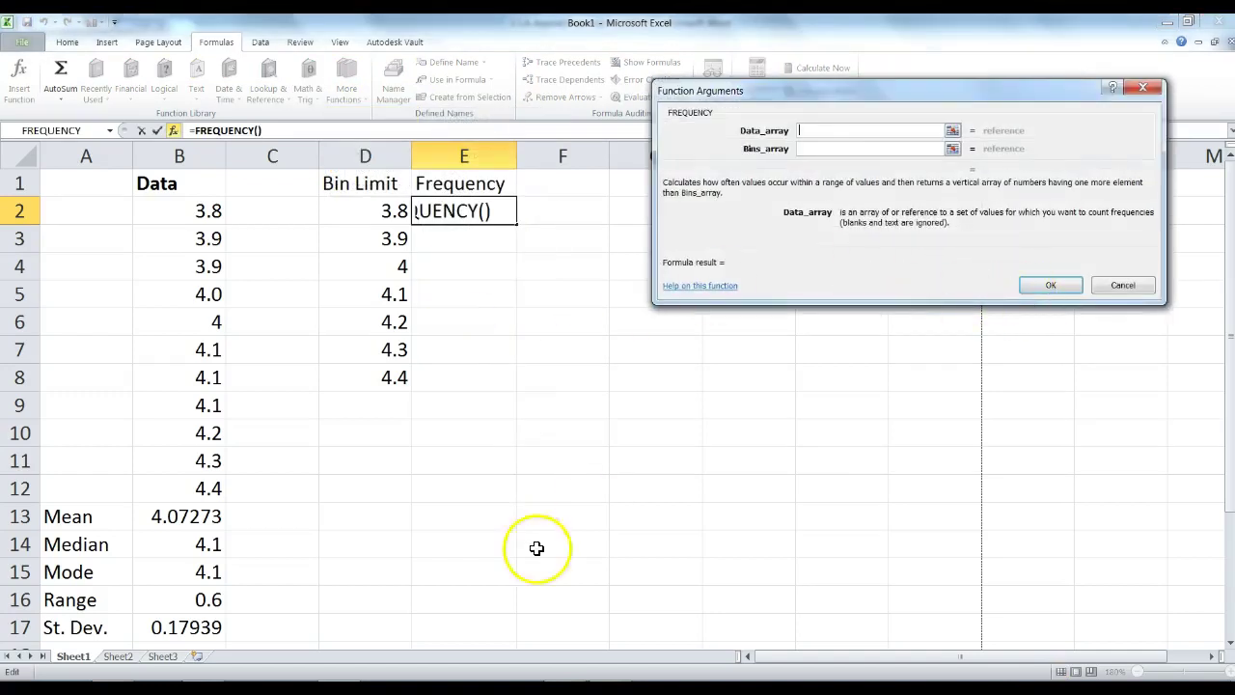
Set FREQUENCY's Data_array to B2:B12 and Bins_array to D2:D8, then confirm
drag(771, 90, 697, 184)
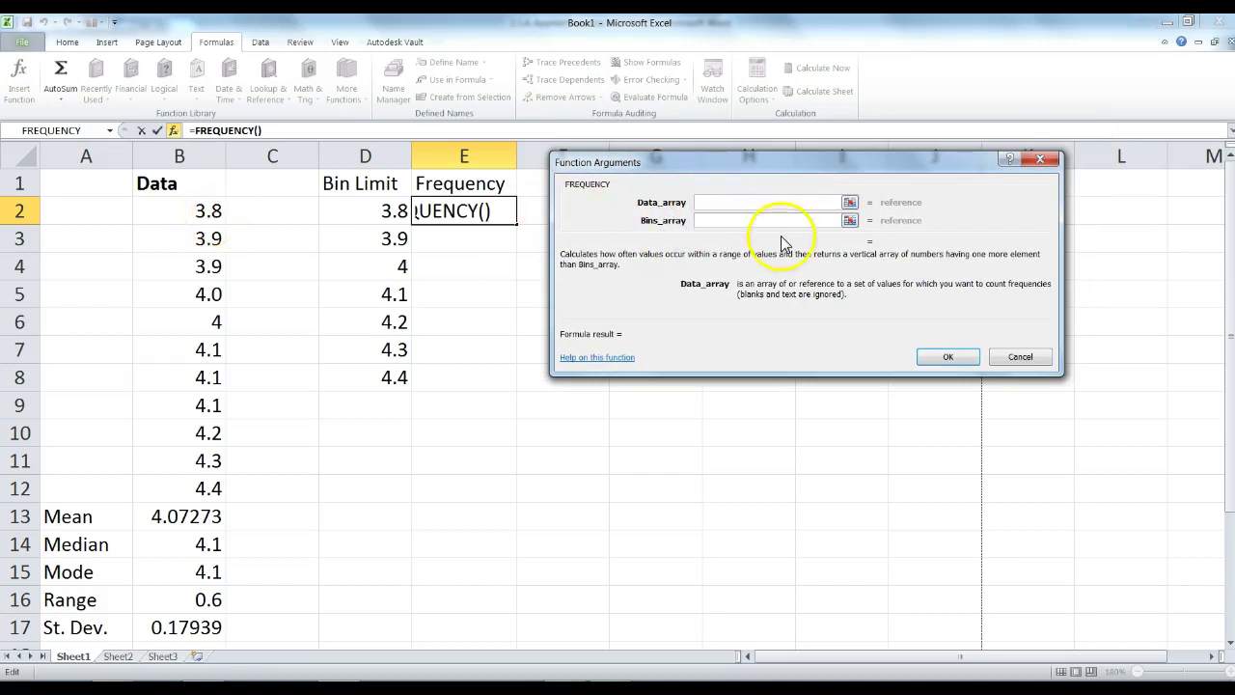
click(733, 205)
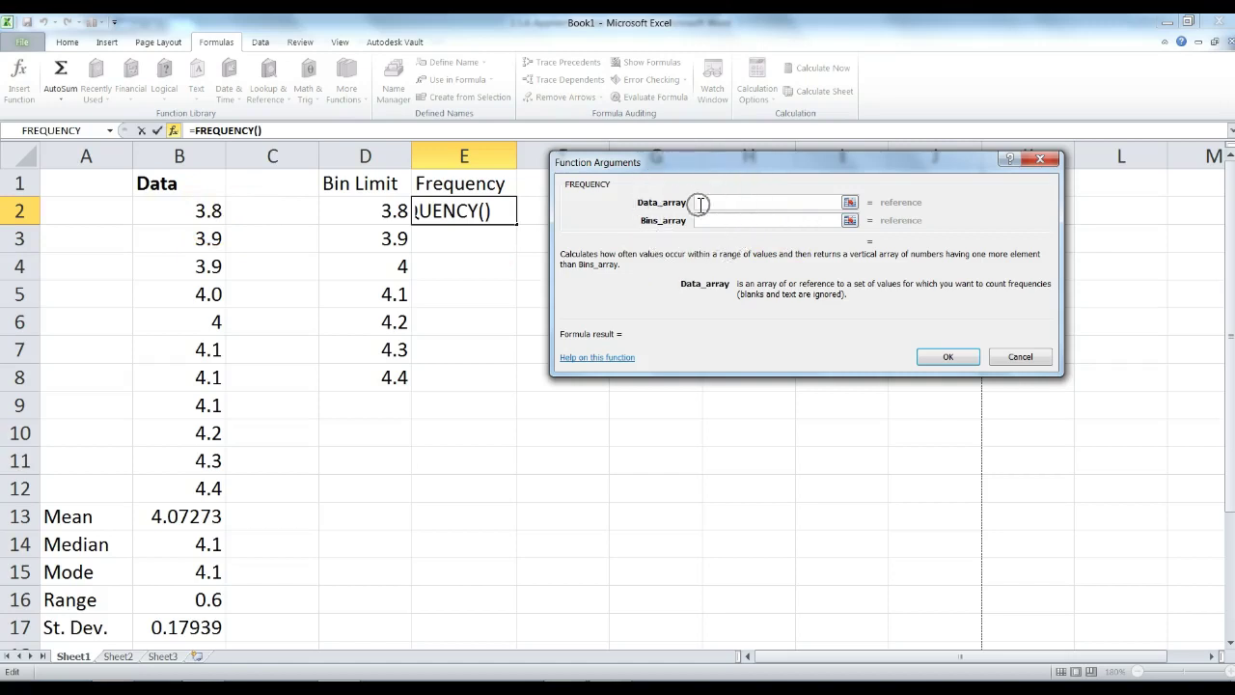
drag(182, 212, 183, 486)
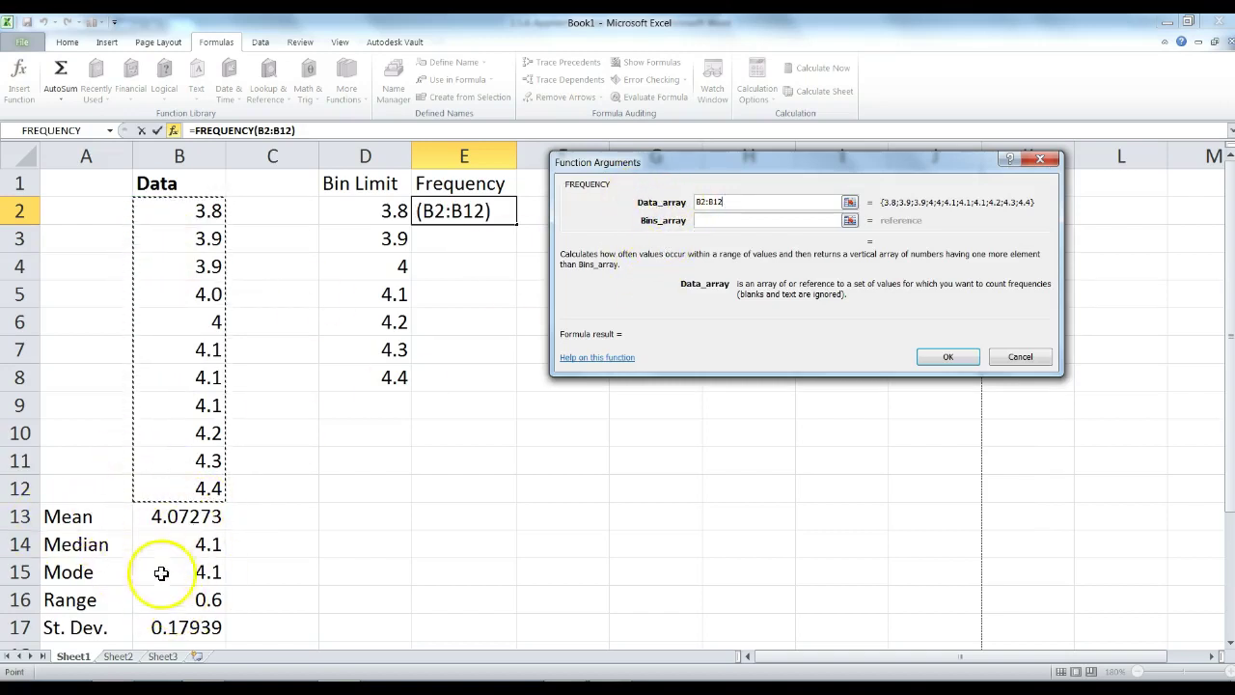
click(704, 222)
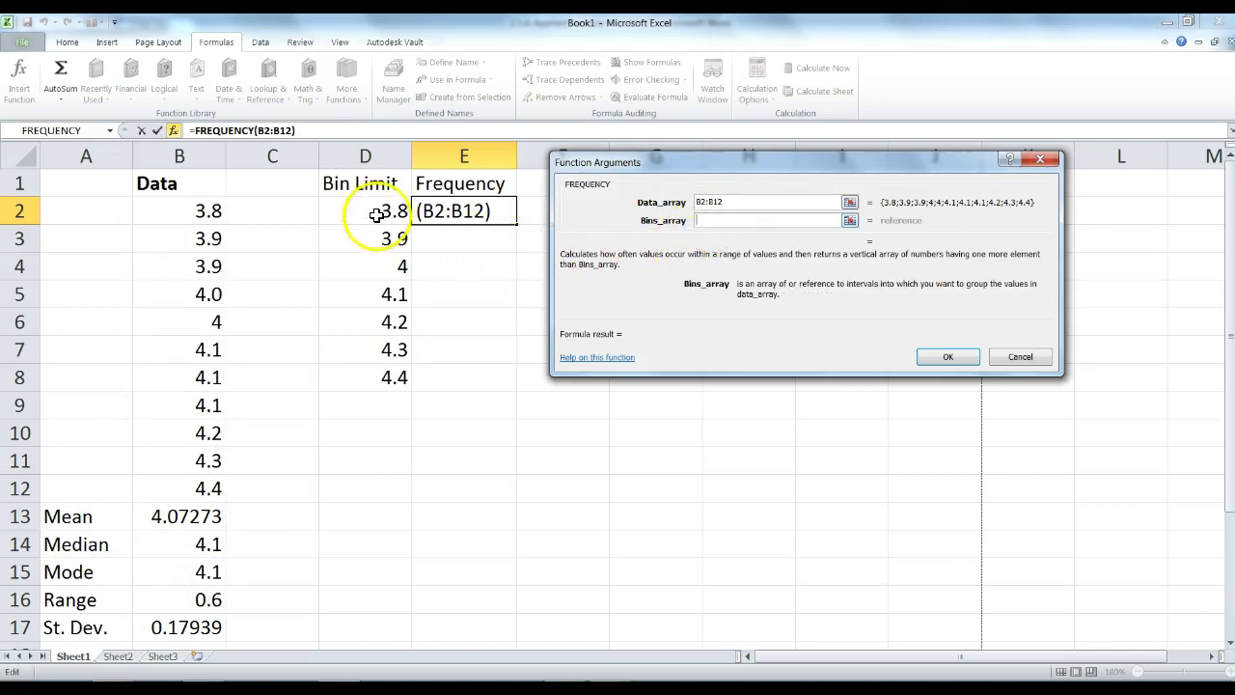
drag(367, 206, 371, 377)
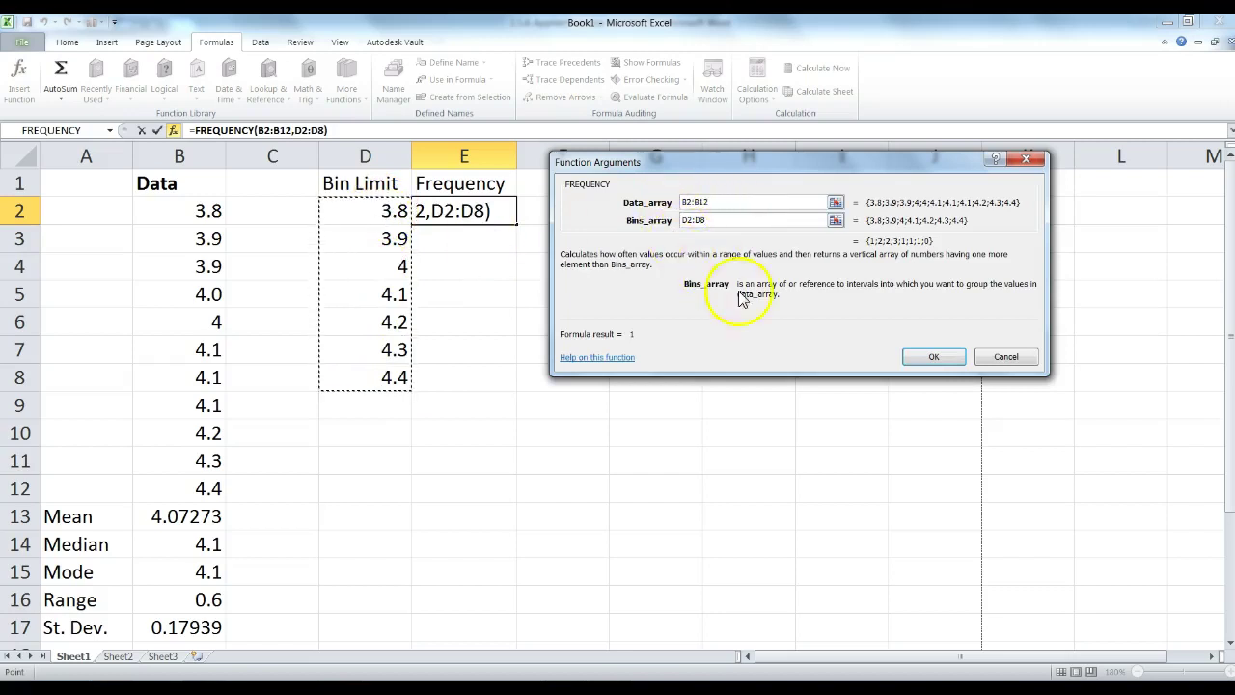
click(922, 359)
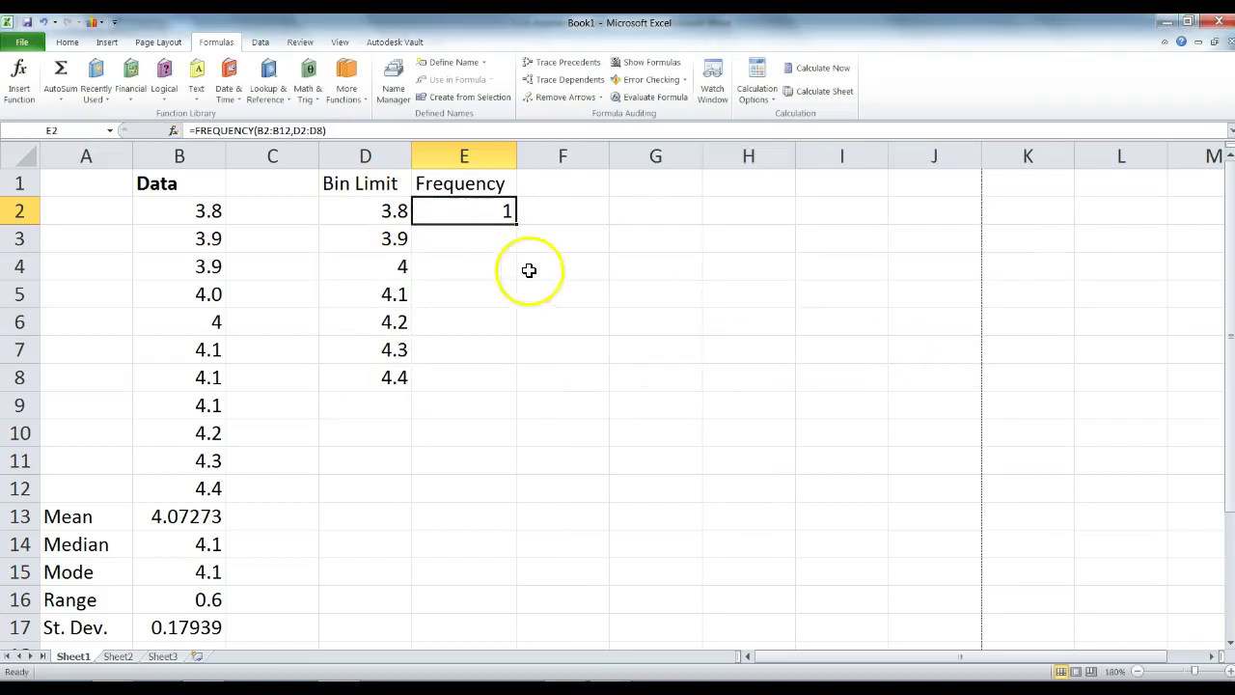
Compare the FREQUENCY formula in E2 with the bin limit in D2
click(489, 210)
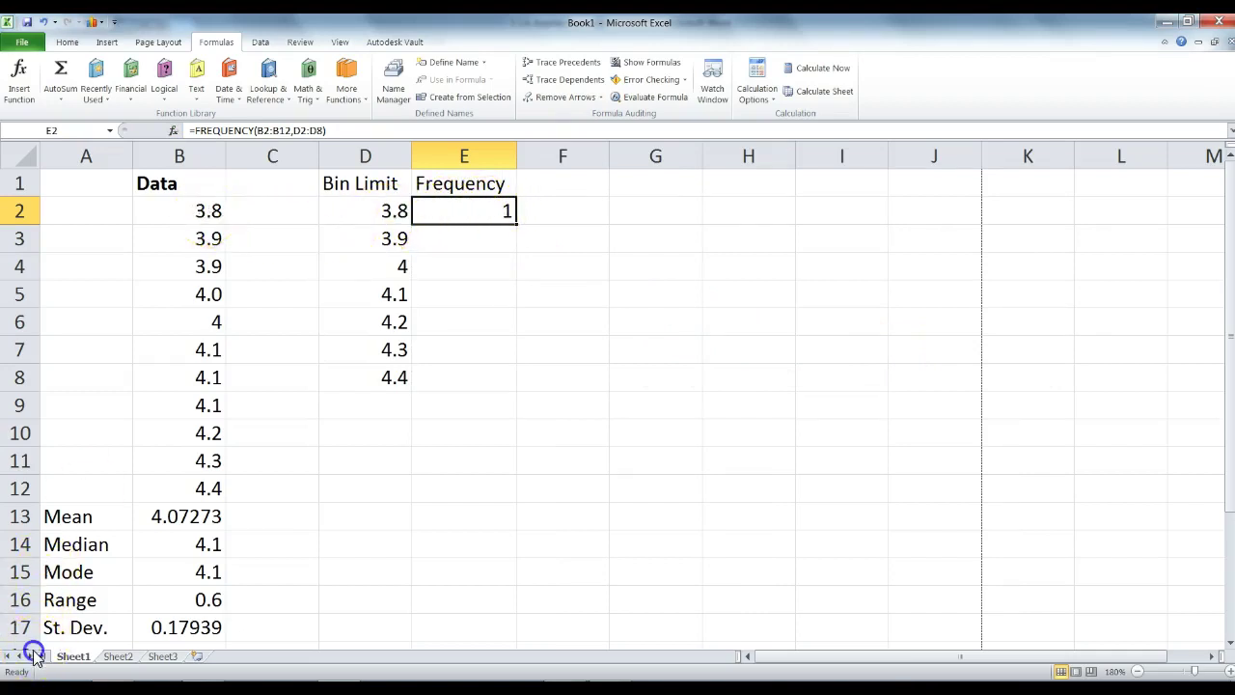
click(487, 217)
click(395, 209)
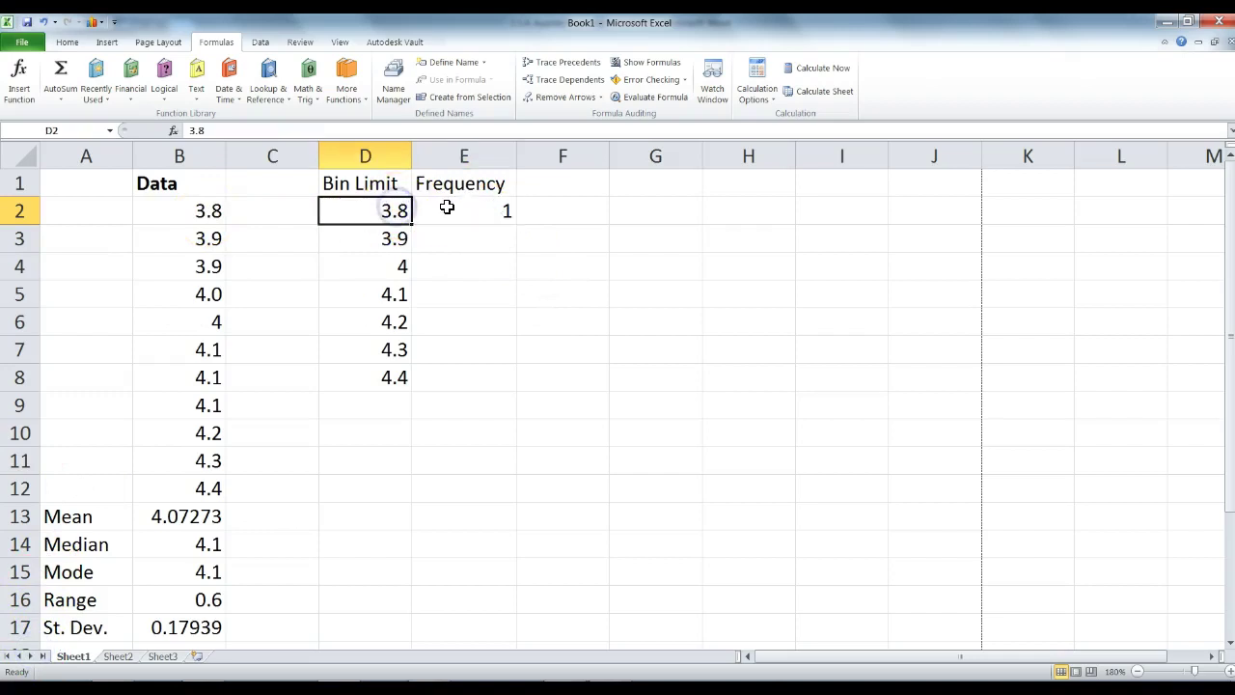
click(447, 207)
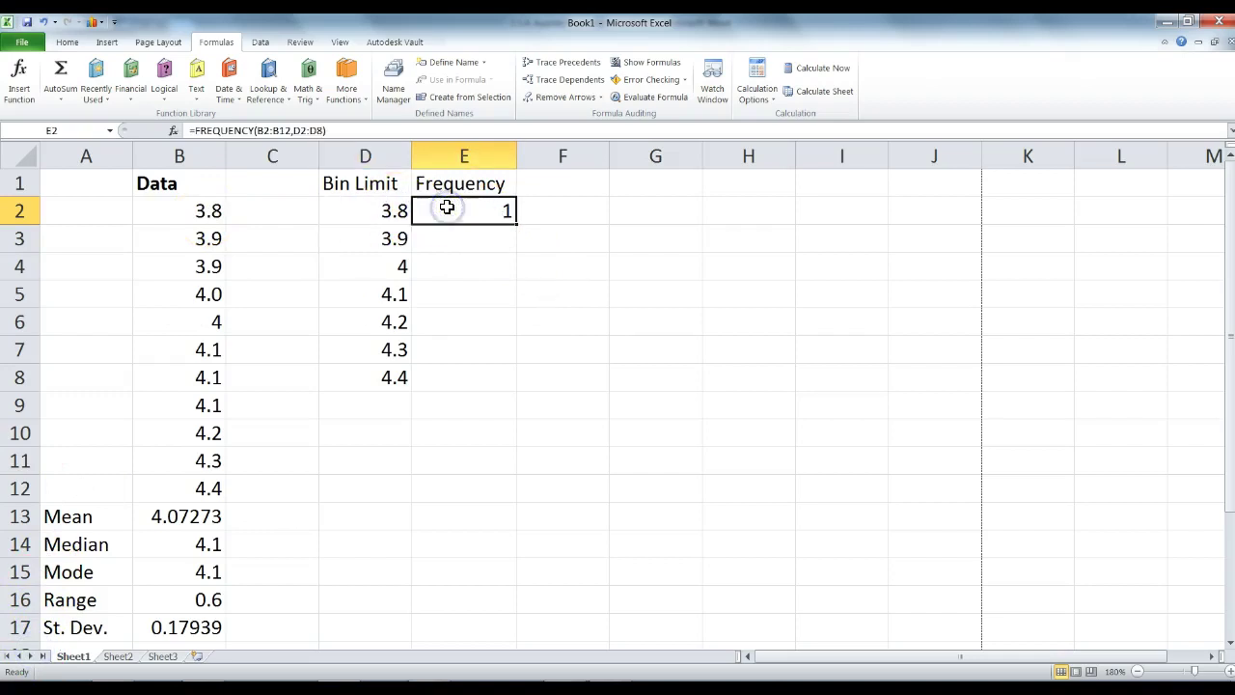
click(410, 211)
click(450, 220)
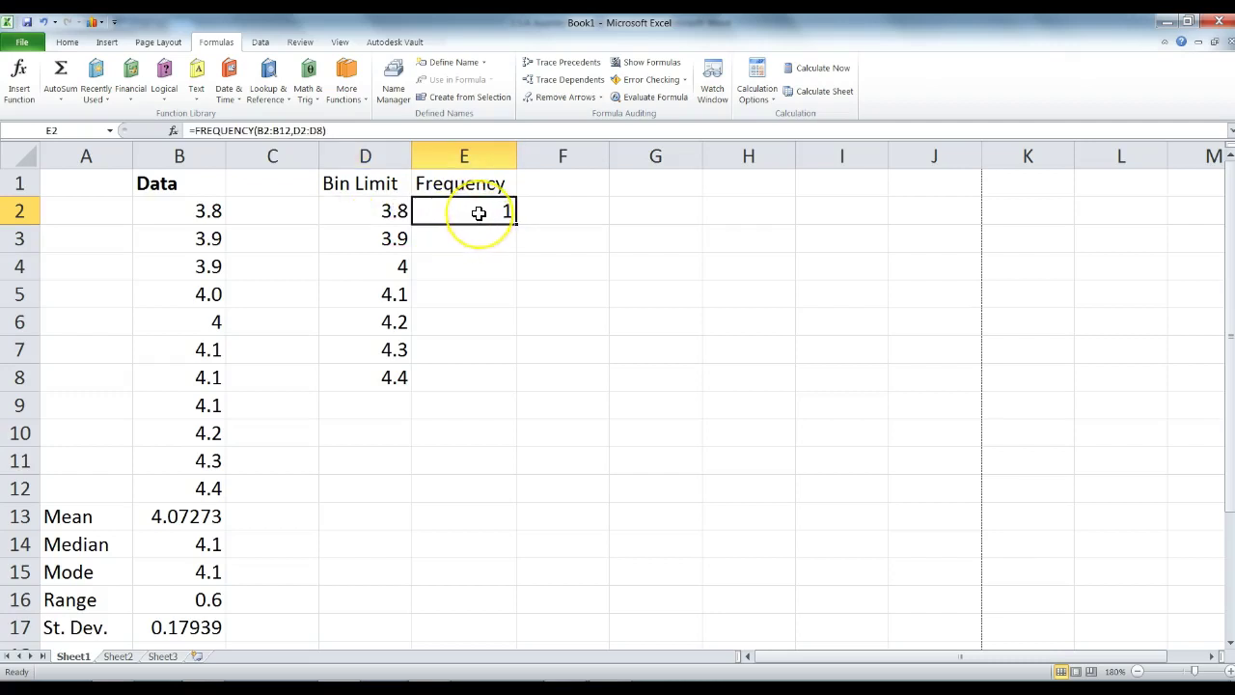
Select E2:E8 and enter =FREQUENCY(B2:B12,D2:D8) as an array formula
shift+click(458, 380)
drag(486, 207, 472, 383)
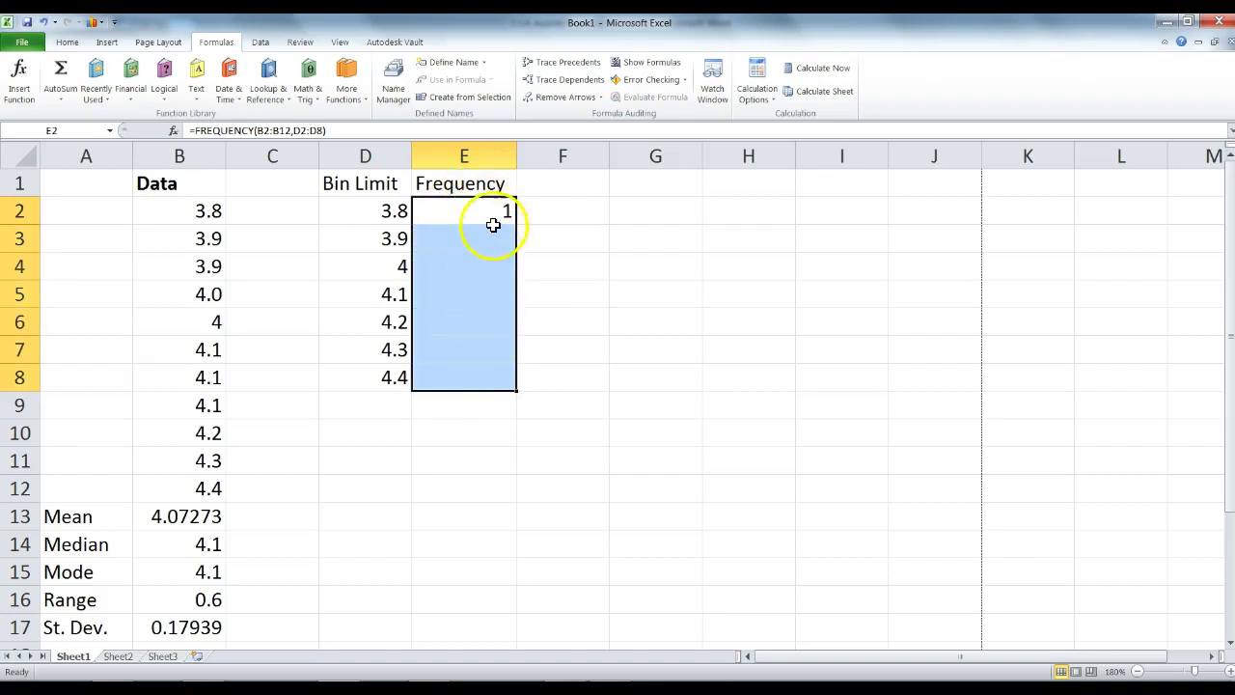
click(389, 133)
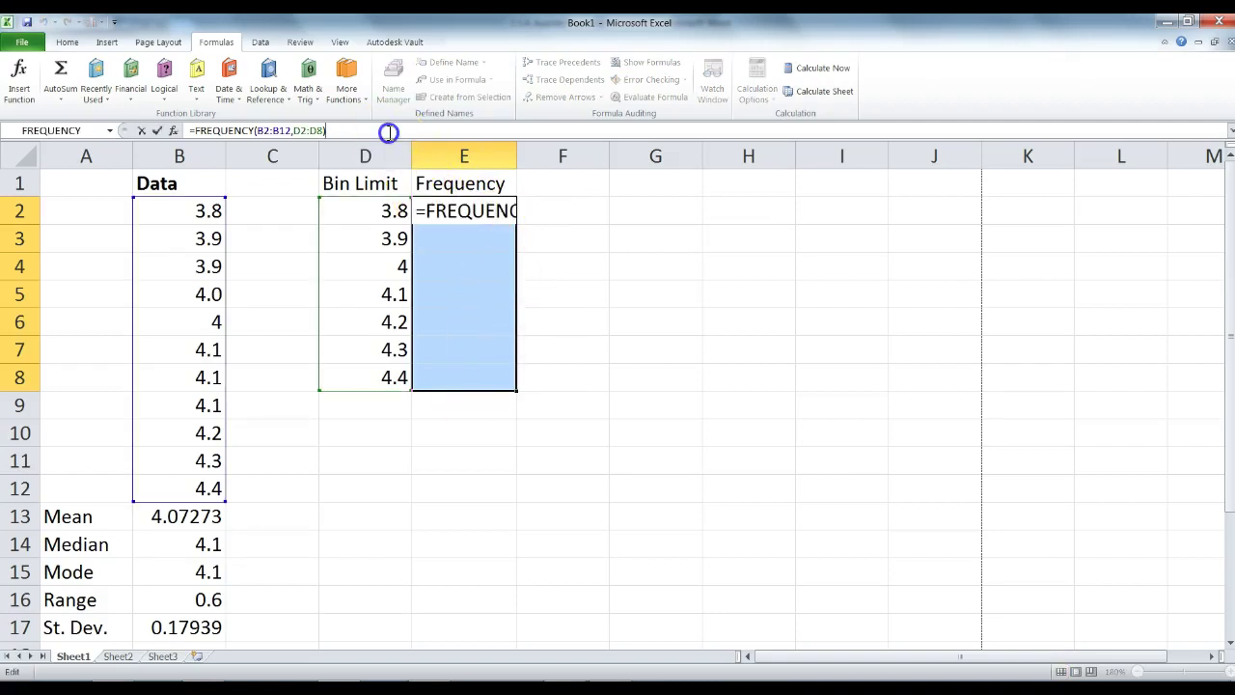
click(339, 130)
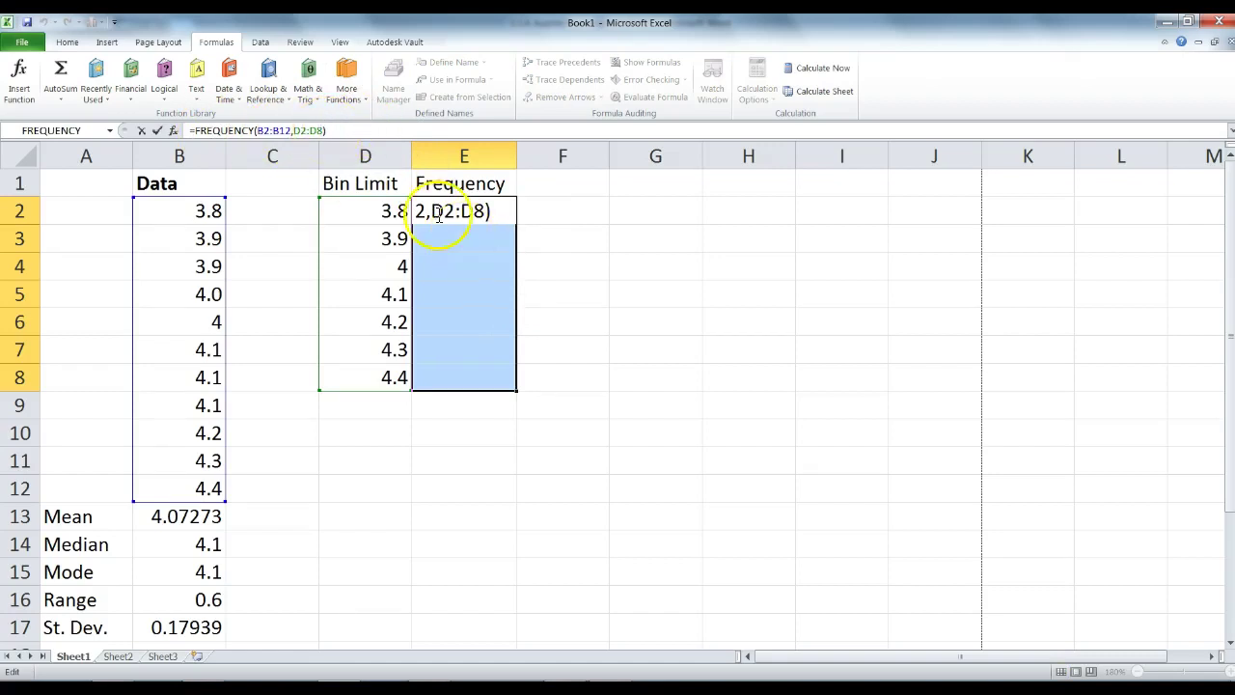
click(348, 128)
key(ctrl+shift+Return)
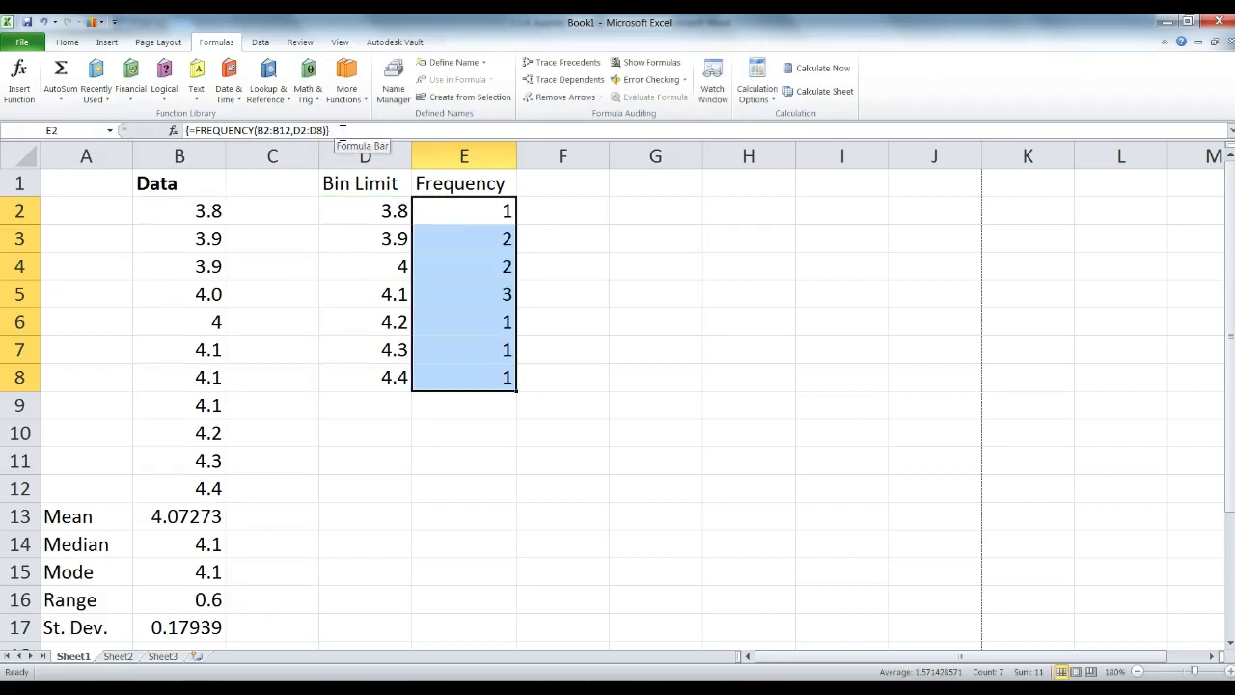
Check the counts in E3 and E5 against the bin limits in D3 to D5
click(489, 238)
click(403, 238)
click(400, 269)
click(396, 284)
click(453, 299)
Match the 4.1 bin's count of 3 to the three 4.1 values in B7:B9, then review D2:D8 and E2:E8
click(394, 290)
drag(394, 290, 444, 294)
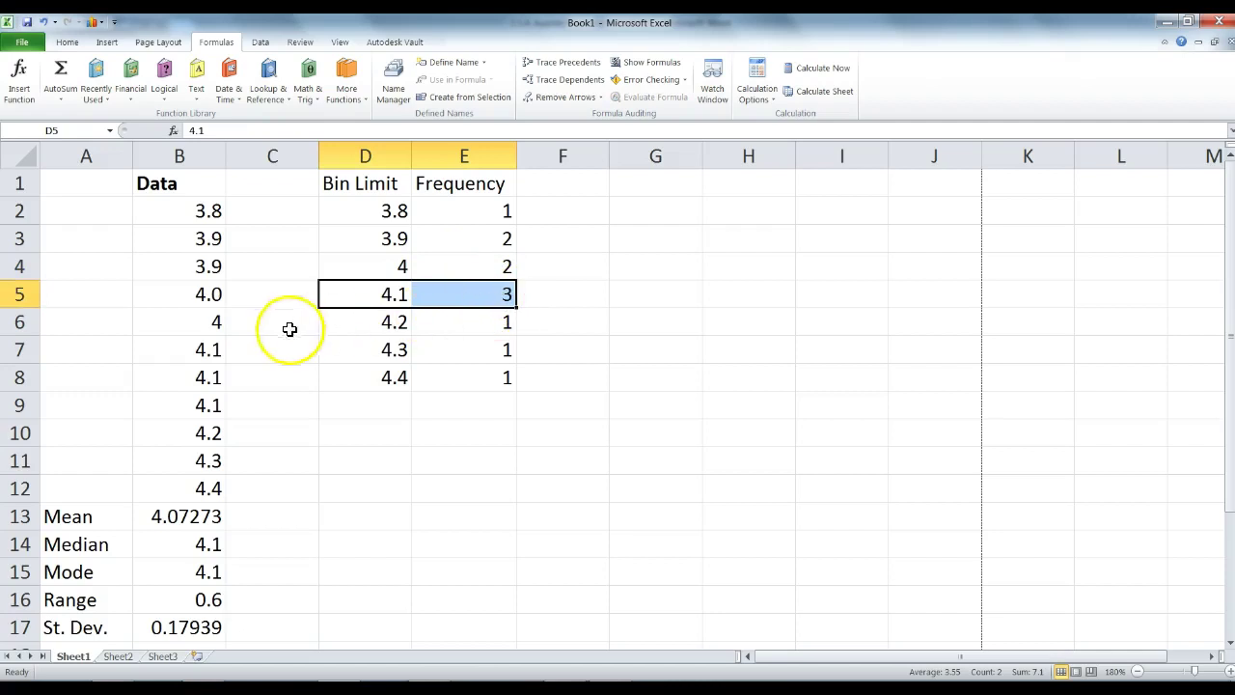
drag(216, 351, 212, 396)
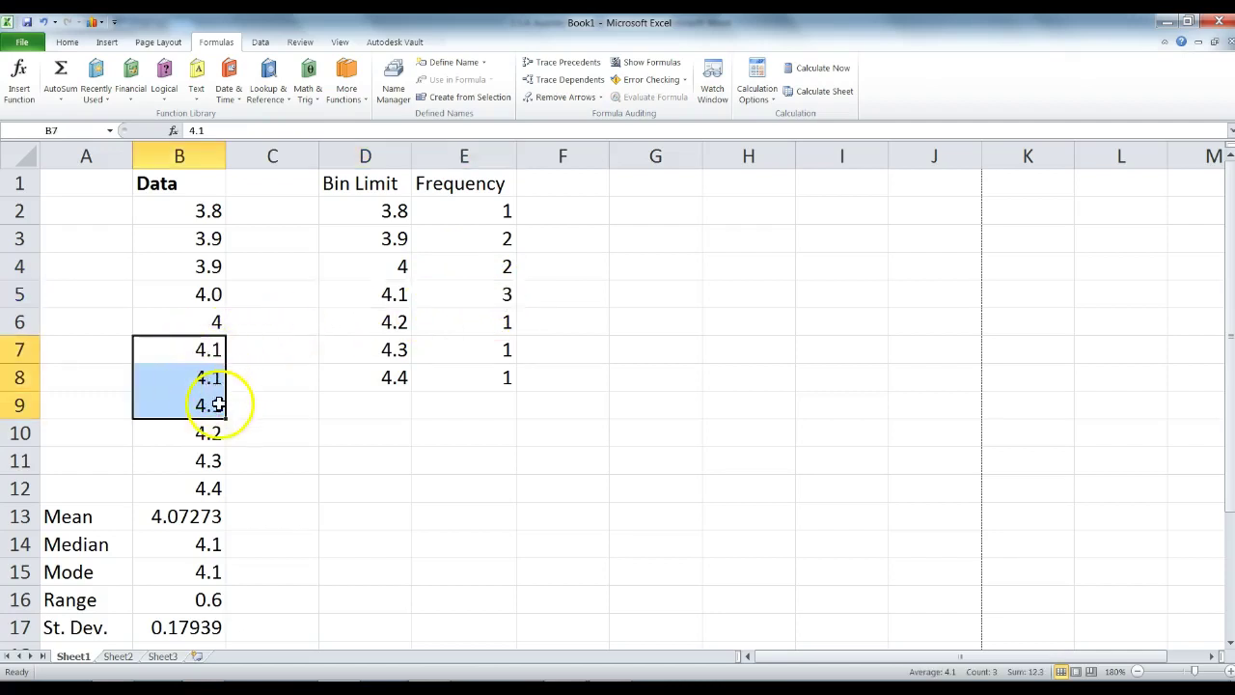
drag(491, 212, 470, 382)
drag(384, 209, 386, 372)
drag(471, 214, 479, 371)
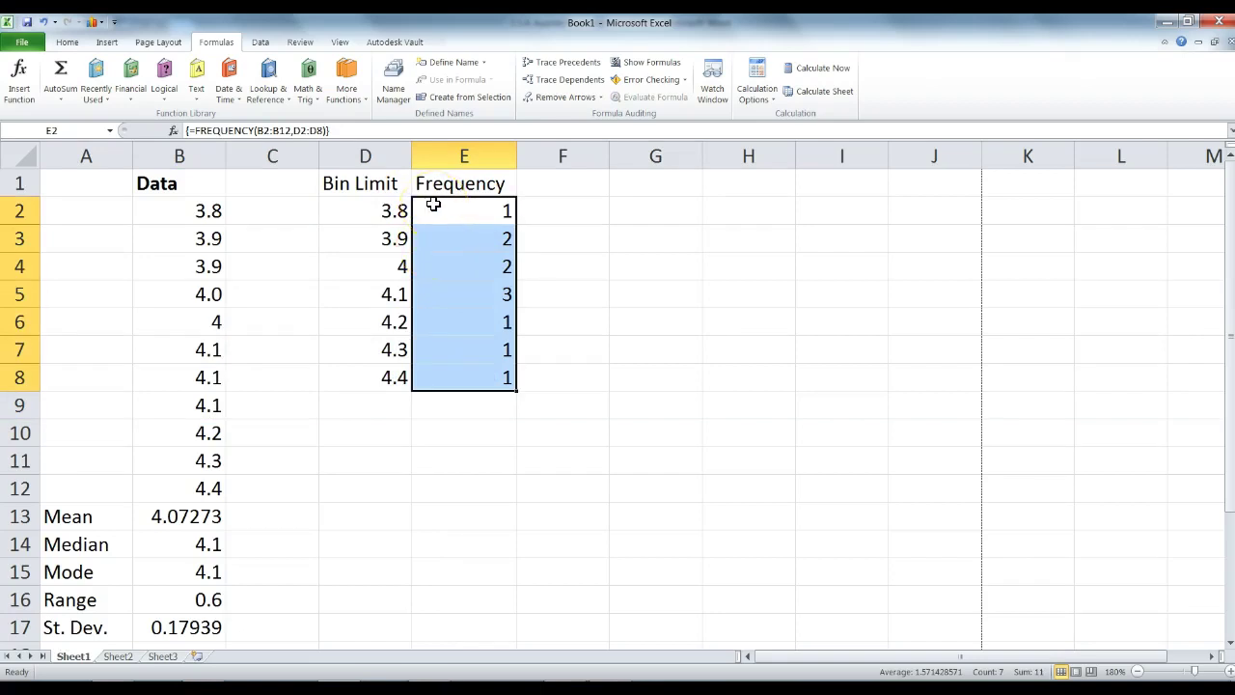
Insert a 2-D clustered column chart from the Frequency header and counts E1:E8
click(108, 42)
drag(455, 217, 449, 368)
drag(458, 186, 460, 376)
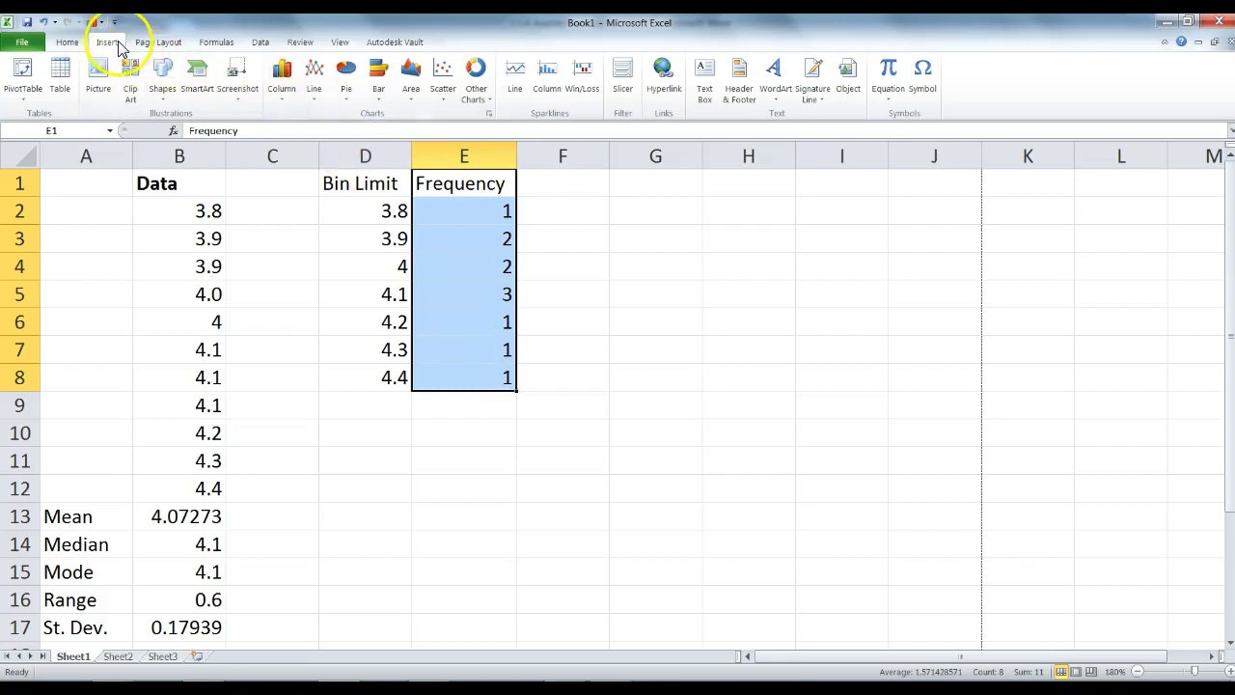
click(290, 90)
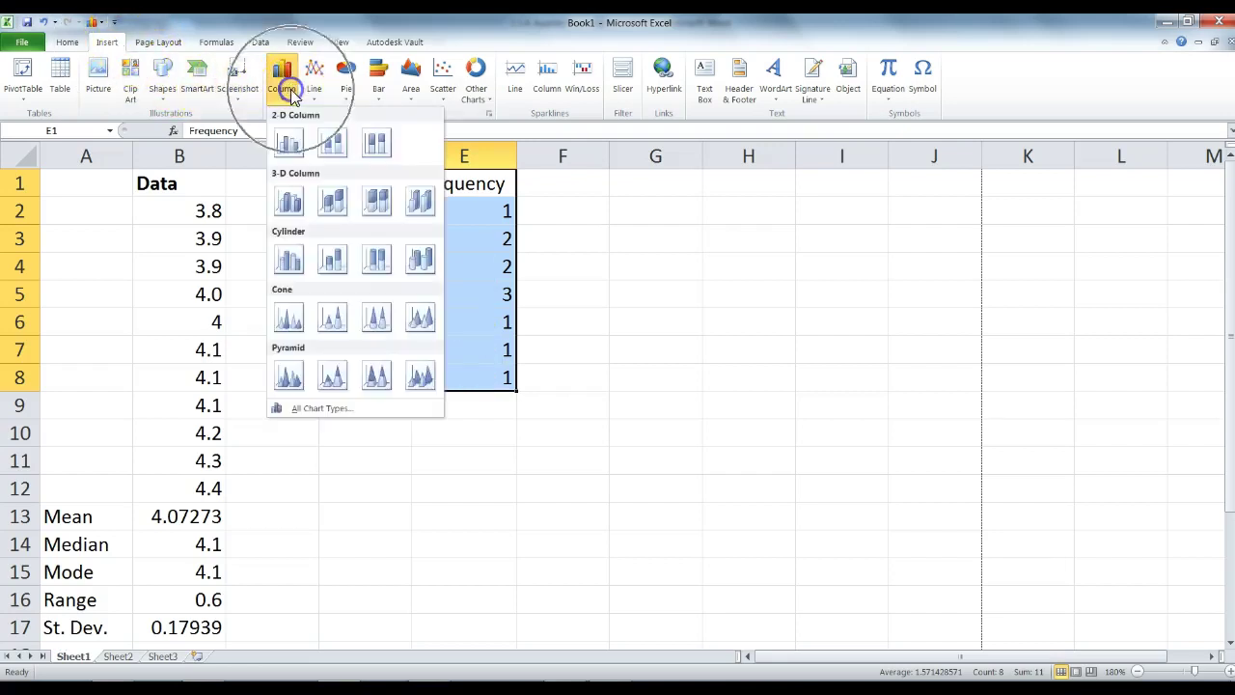
click(291, 143)
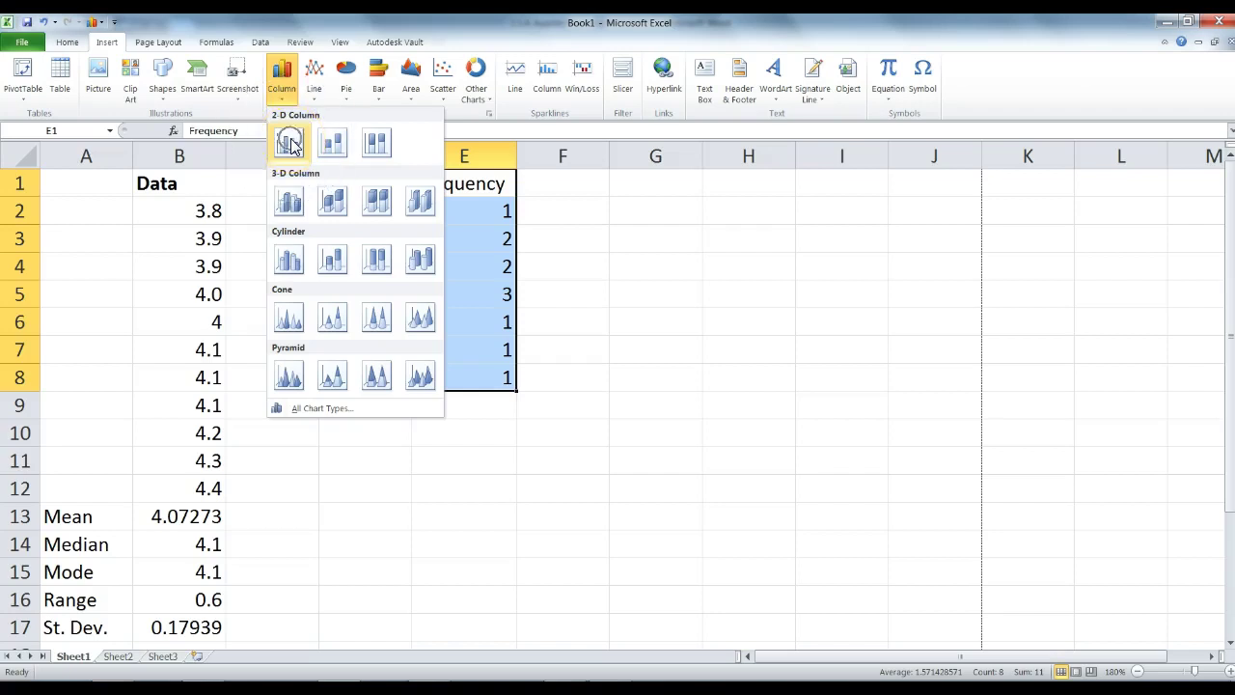
Move the chart below the frequency table beside the statistics and resize it
drag(568, 229, 544, 342)
drag(975, 326, 783, 403)
scroll(746, 364, down, 1)
drag(695, 325, 666, 325)
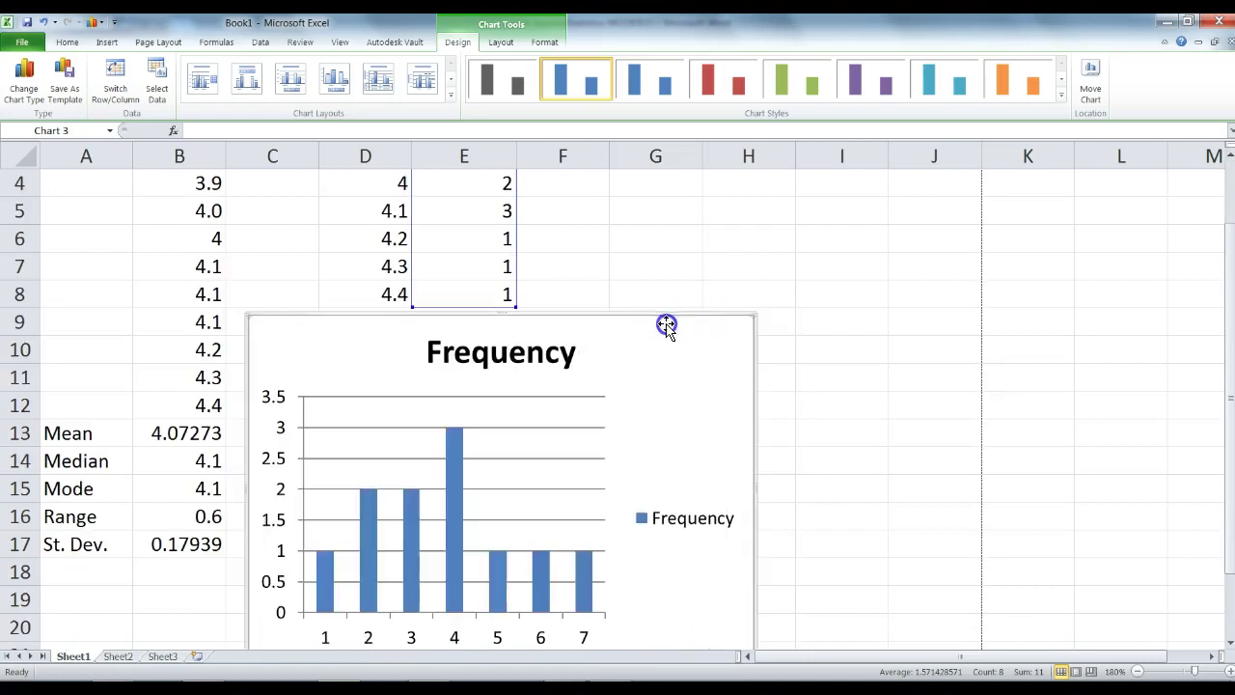
scroll(358, 187, up, 1)
scroll(337, 312, down, 3)
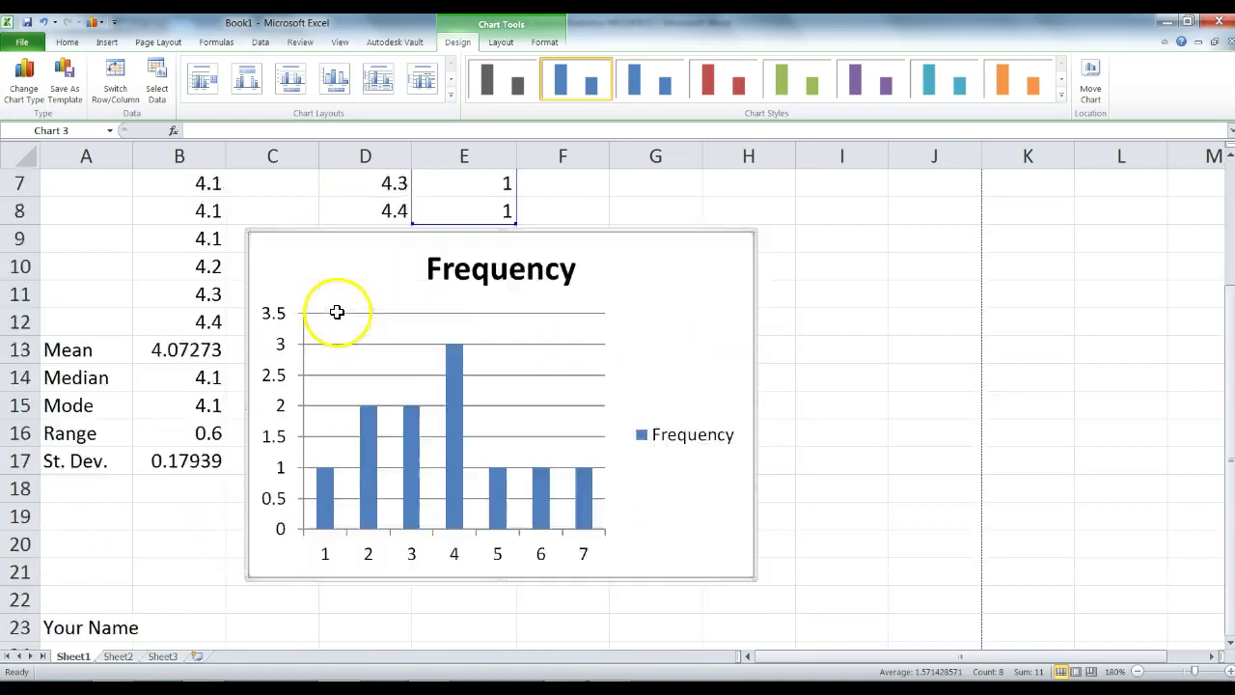
scroll(319, 210, up, 2)
drag(311, 323, 297, 326)
scroll(296, 326, down, 1)
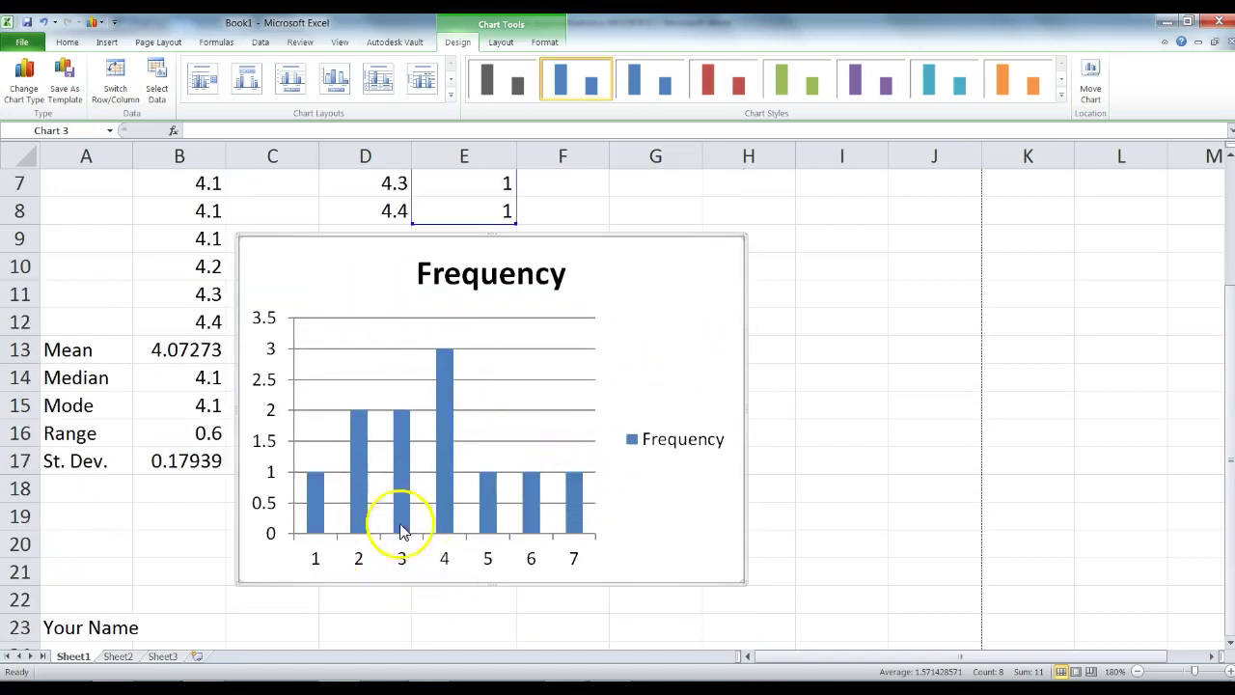
scroll(406, 537, up, 1)
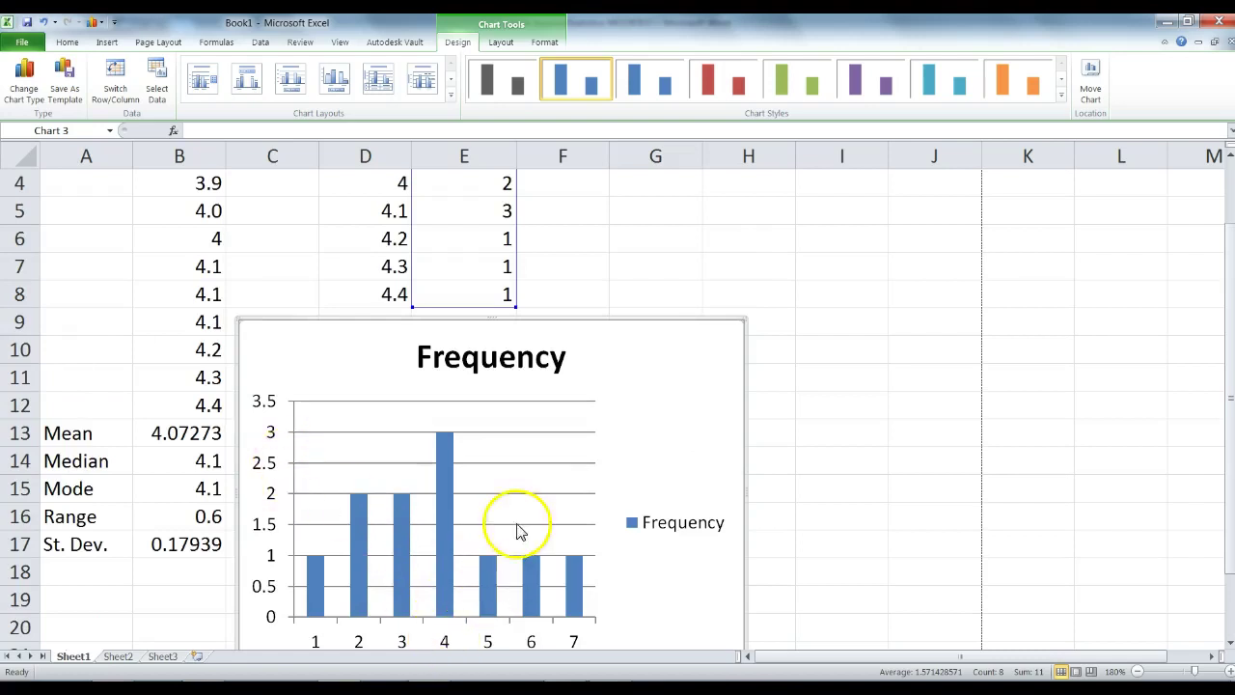
Change the chart title to Histogram
click(524, 358)
double_click(497, 358)
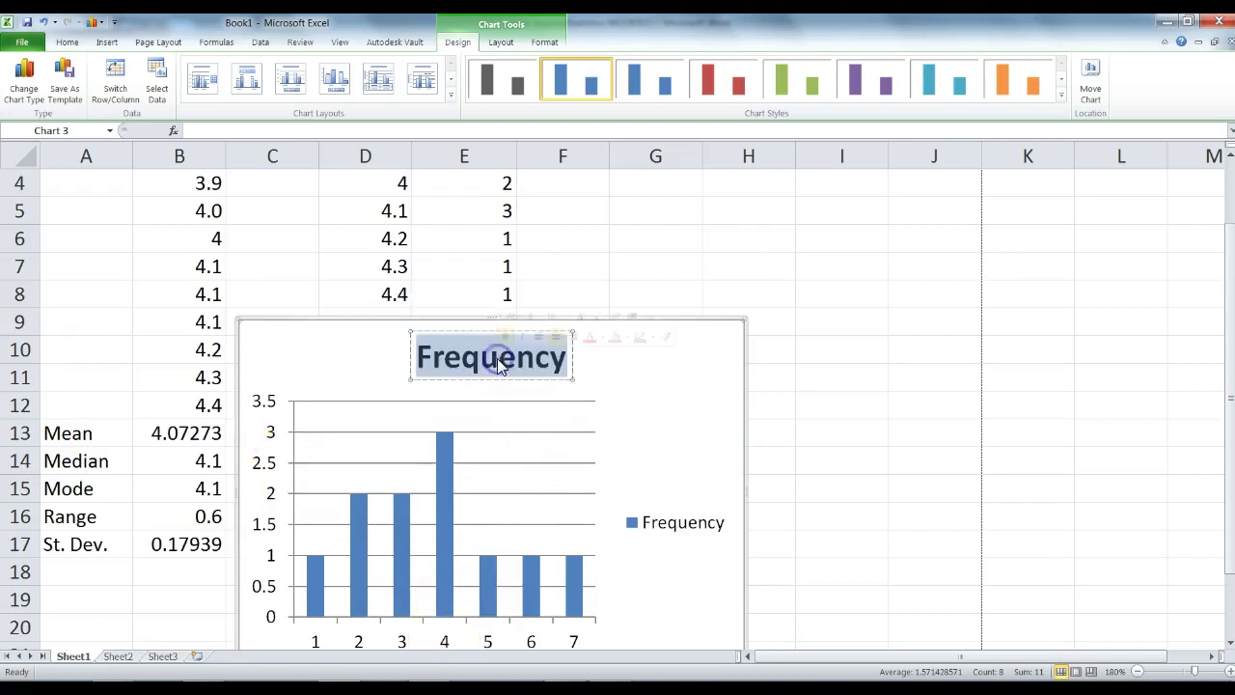
text(Histog)
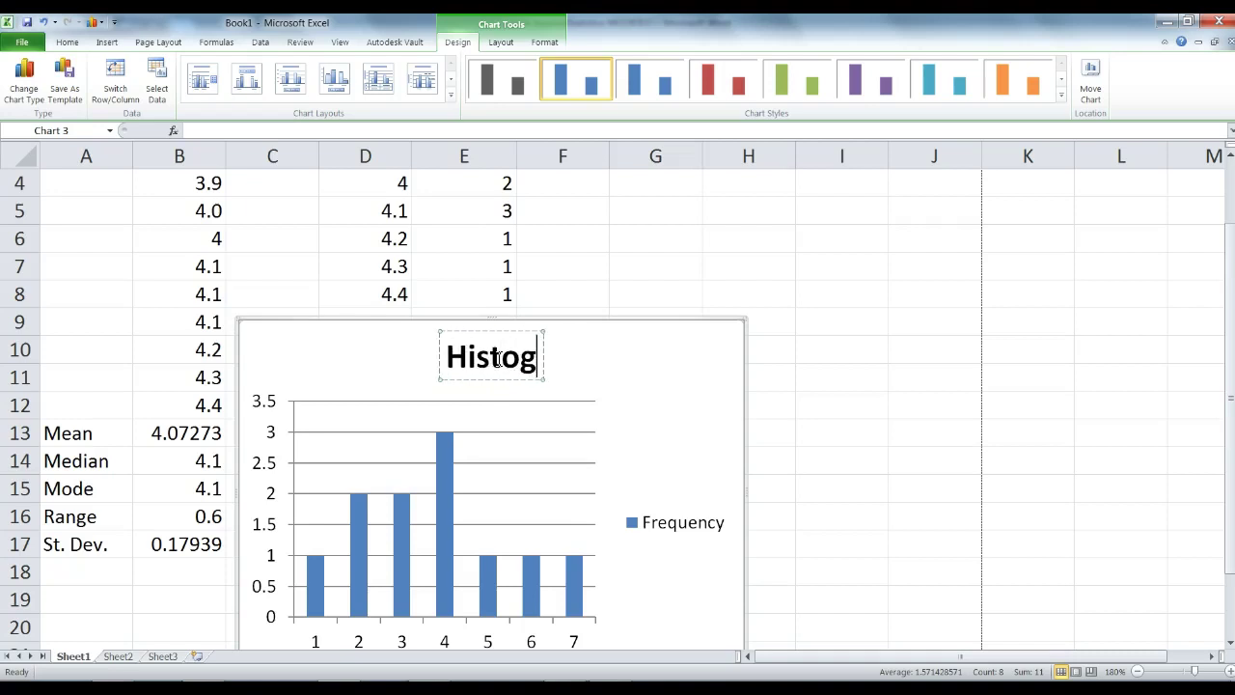
text(ram)
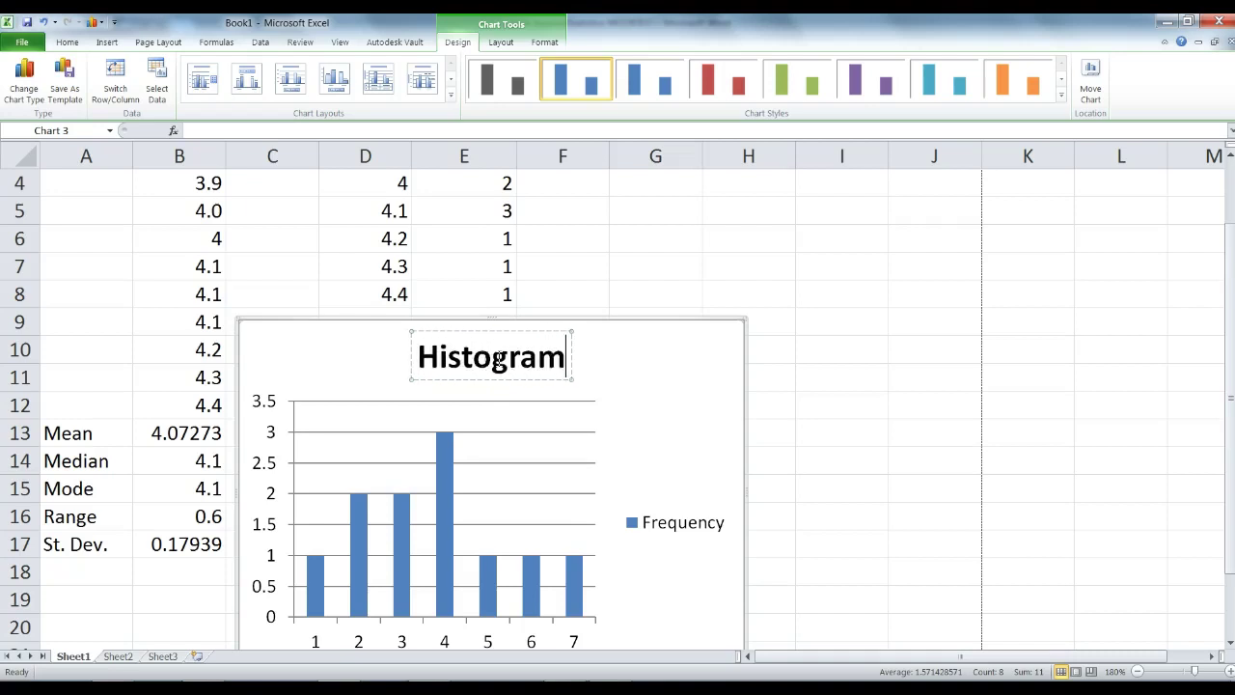
Delete the chart's Frequency legend
click(653, 522)
key(Delete)
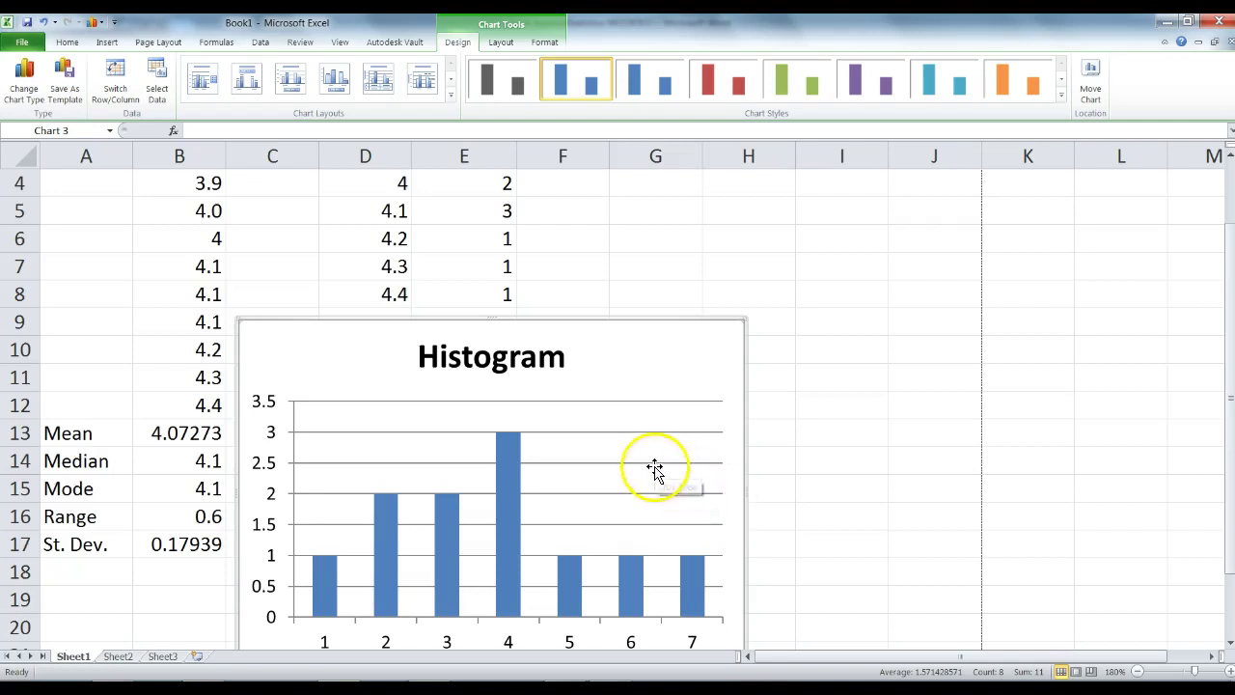
scroll(509, 617, down, 1)
Use the bin limits in D2:D8 (3.8 to 4.4) as the horizontal axis labels
right_click(505, 560)
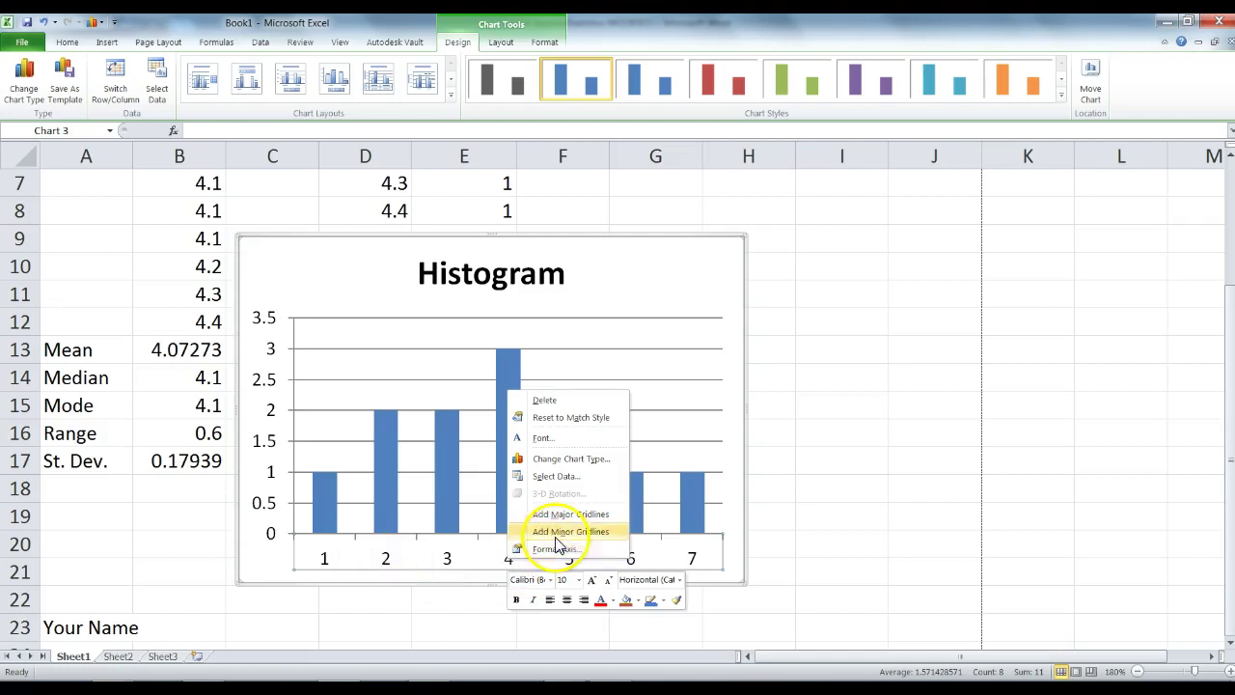
click(574, 477)
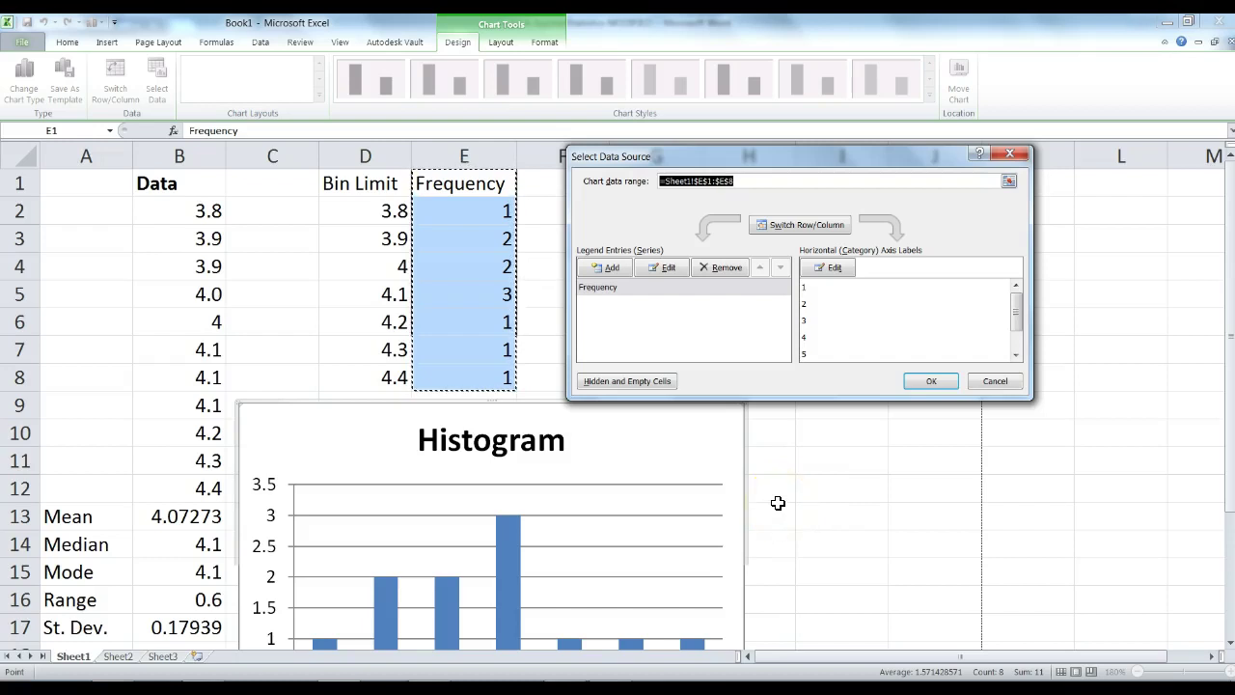
click(836, 268)
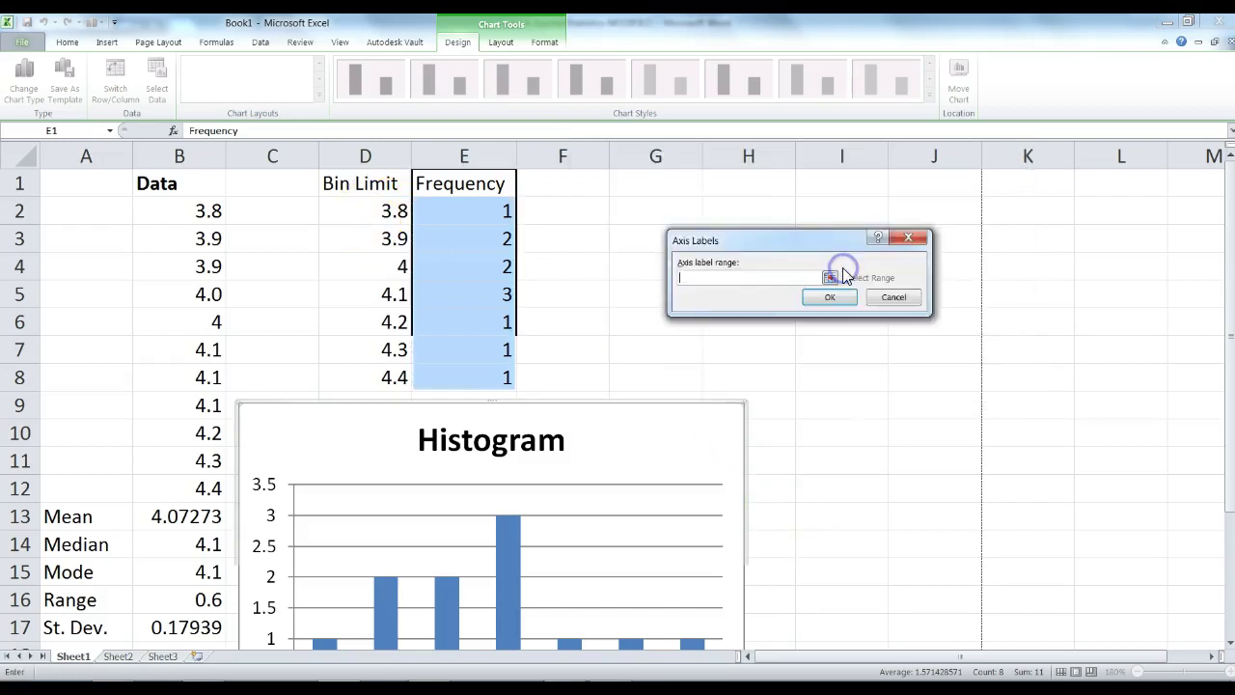
drag(374, 216, 386, 375)
click(899, 296)
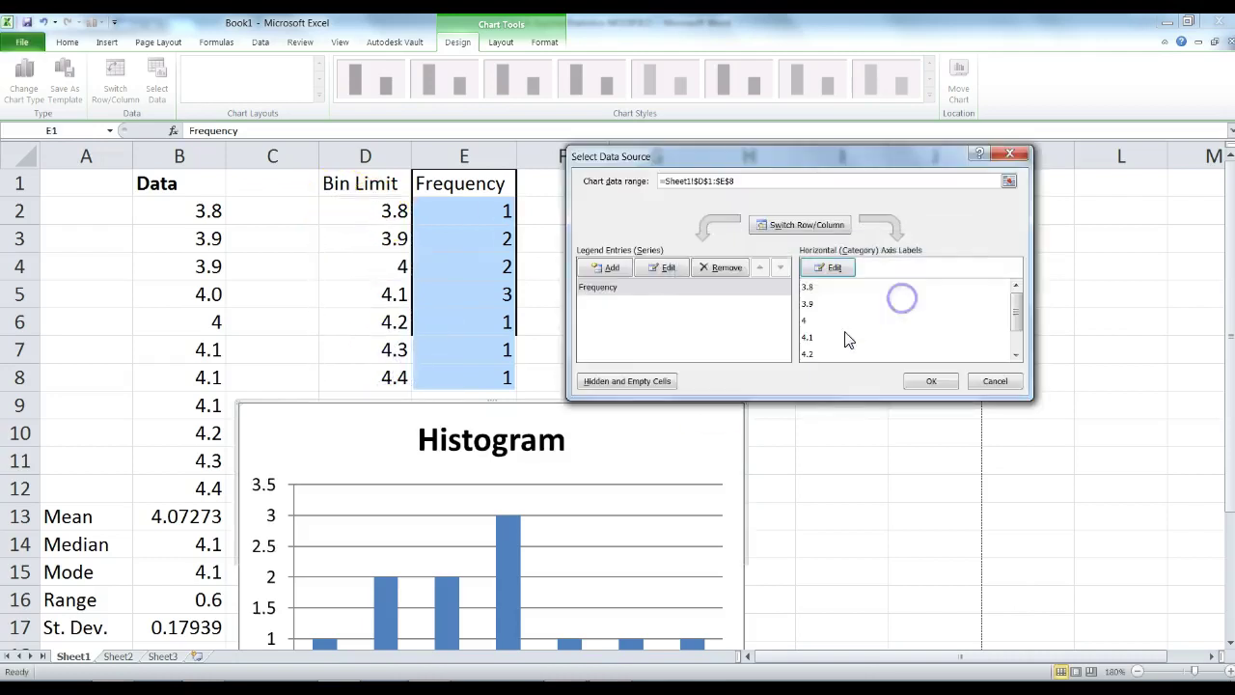
click(918, 377)
scroll(551, 460, down, 2)
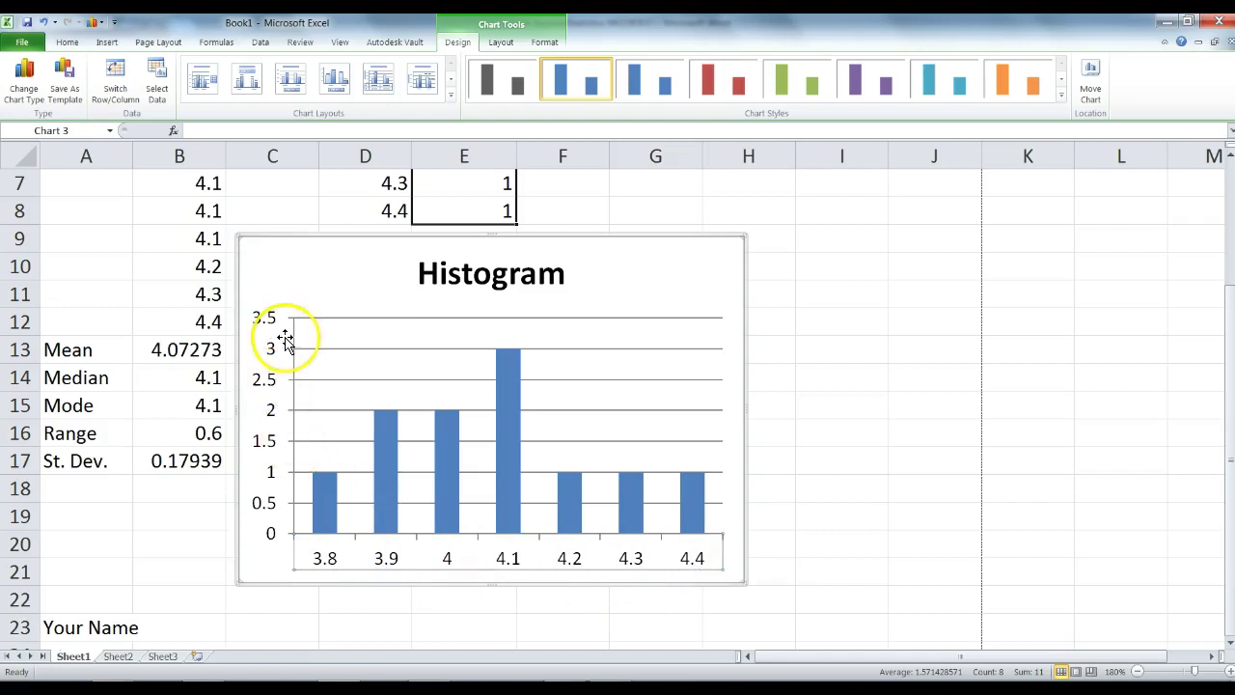
Add a rotated primary vertical axis title reading frequency to the Histogram
click(543, 44)
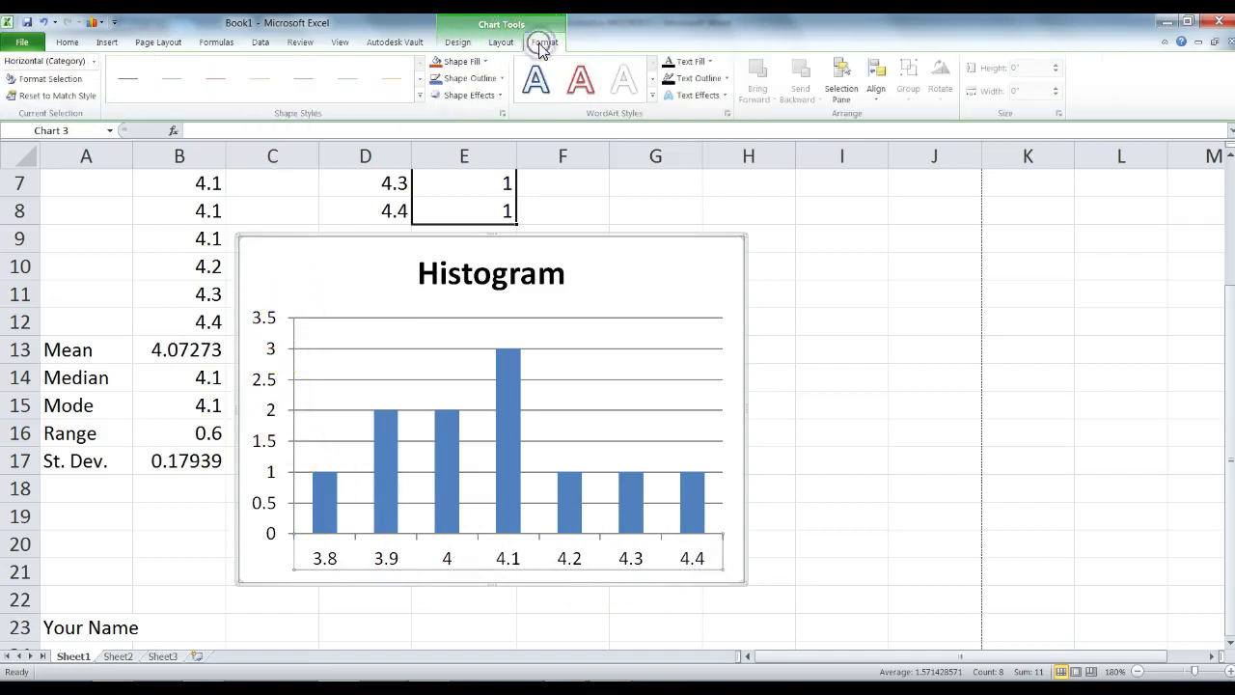
click(503, 44)
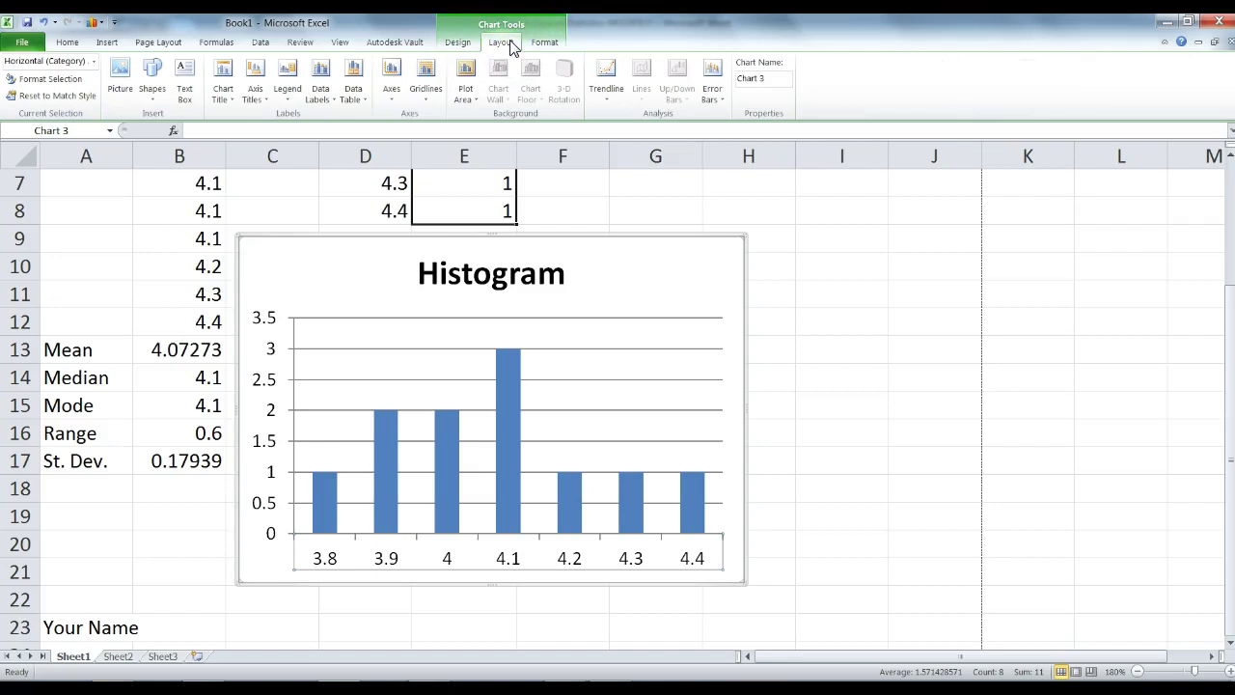
click(254, 99)
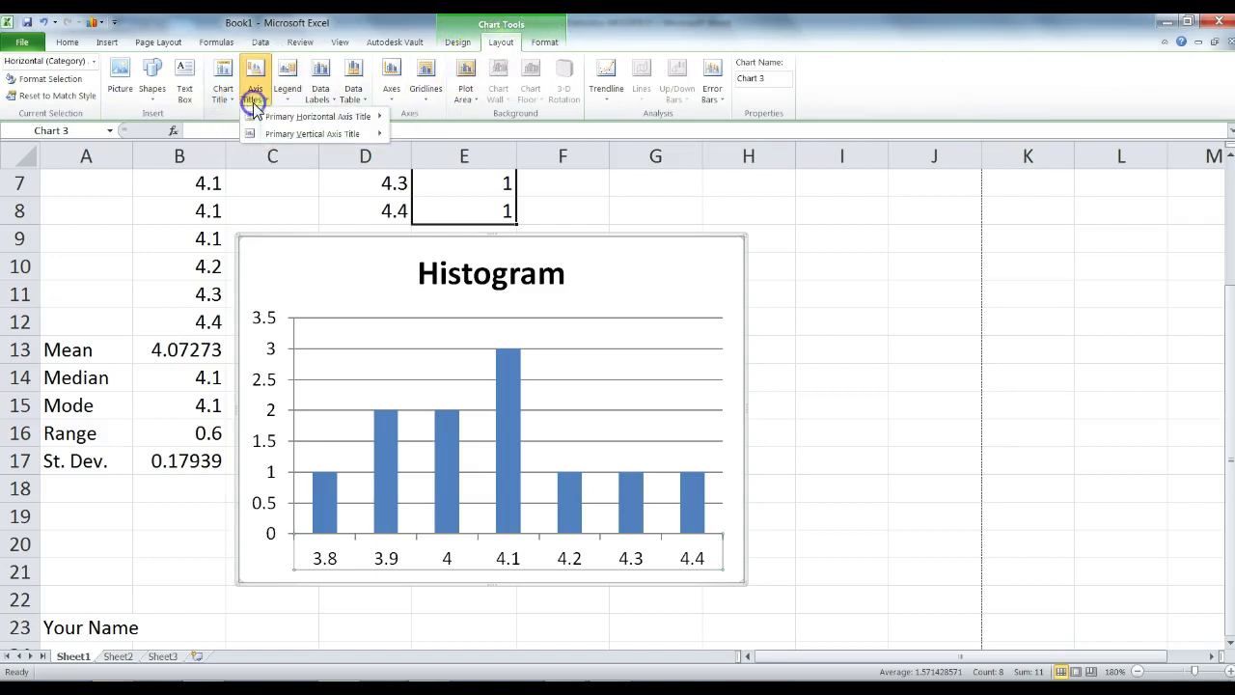
click(282, 135)
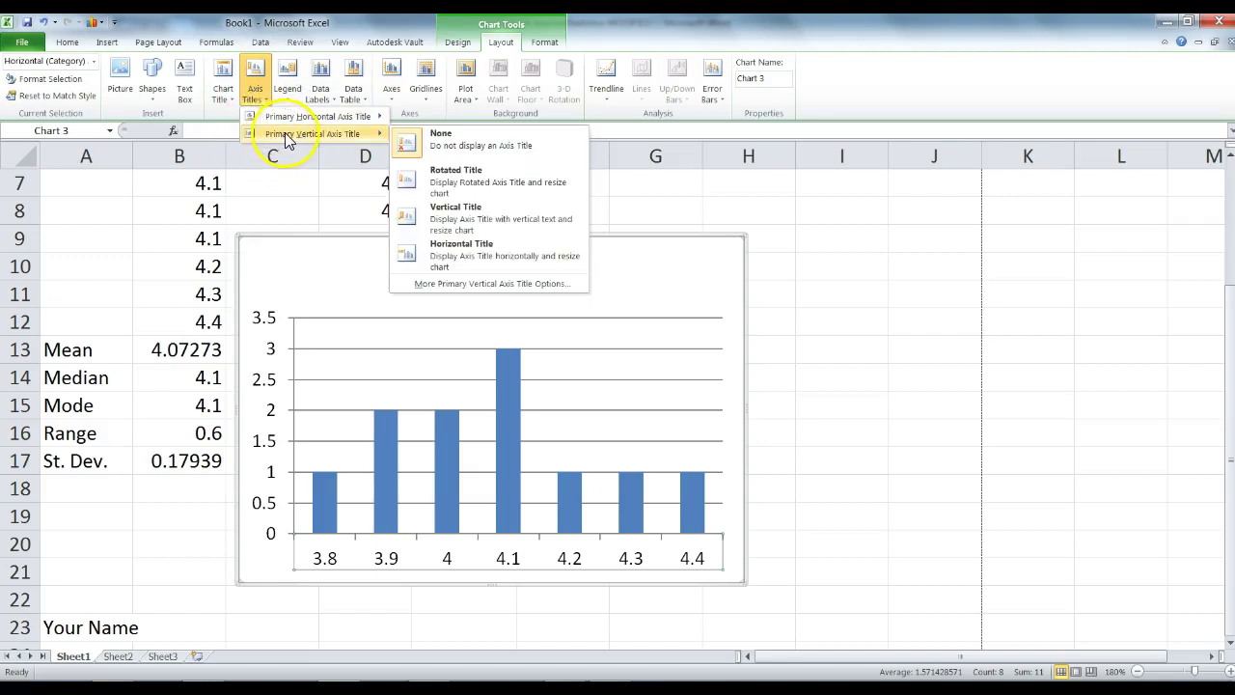
click(457, 180)
triple_click(271, 426)
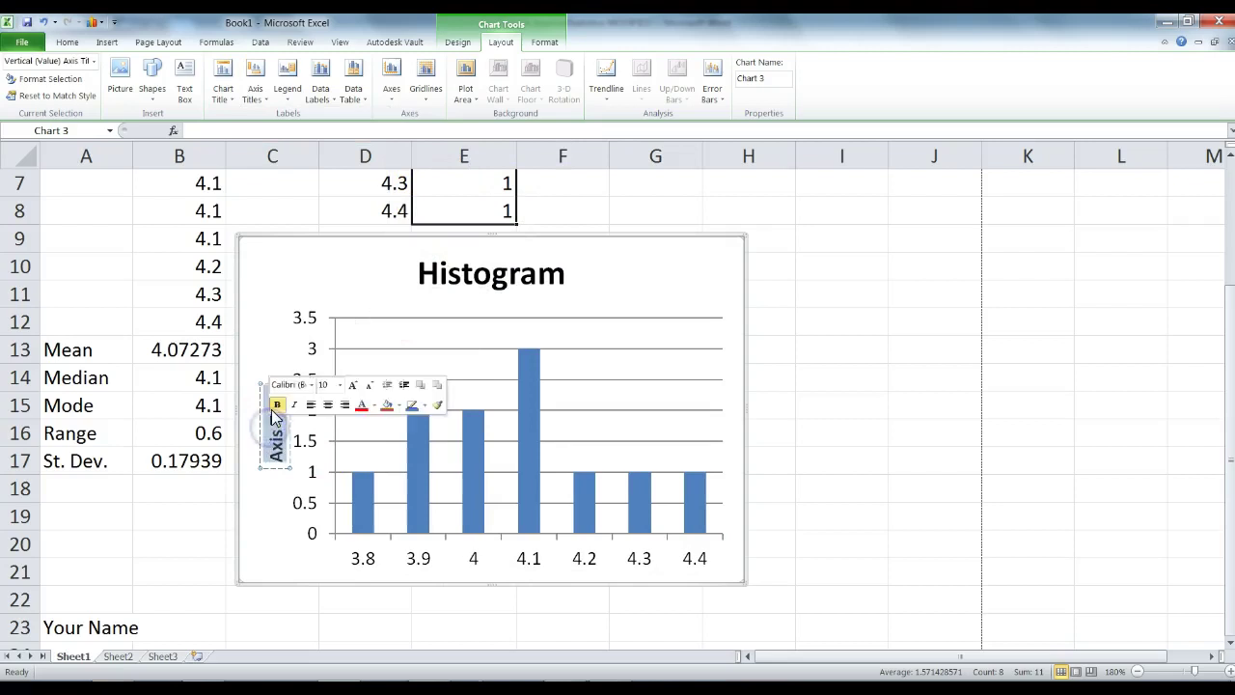
text(frequency)
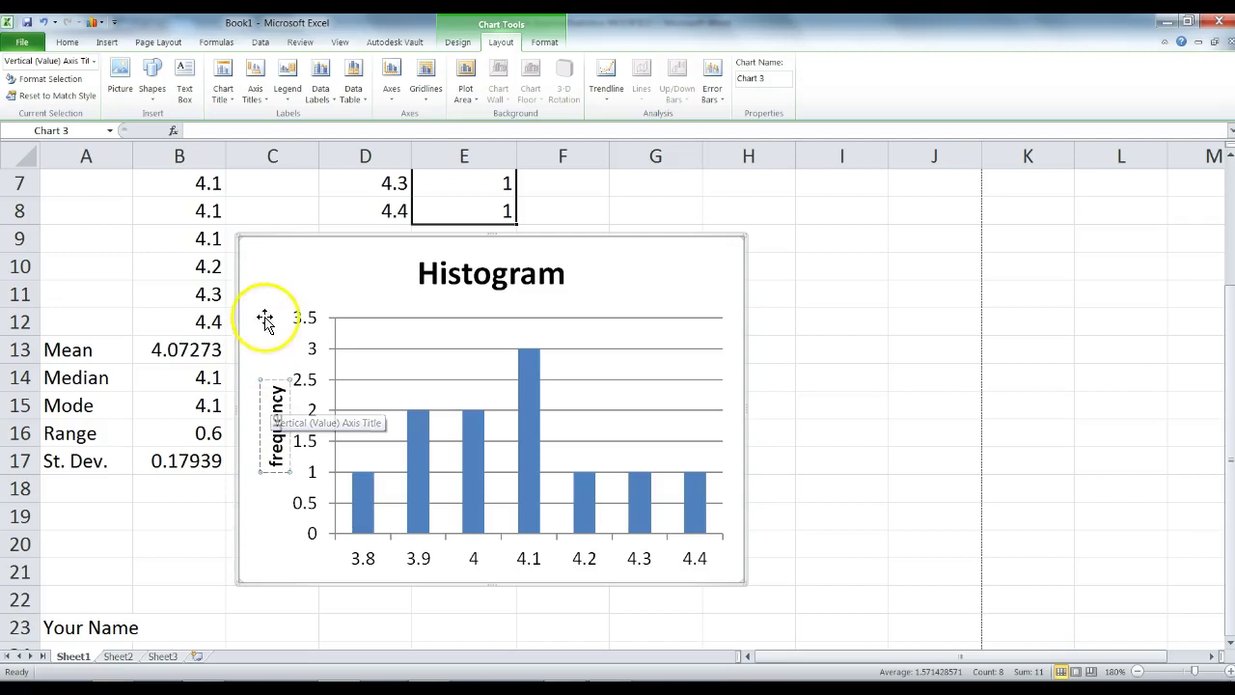
click(286, 300)
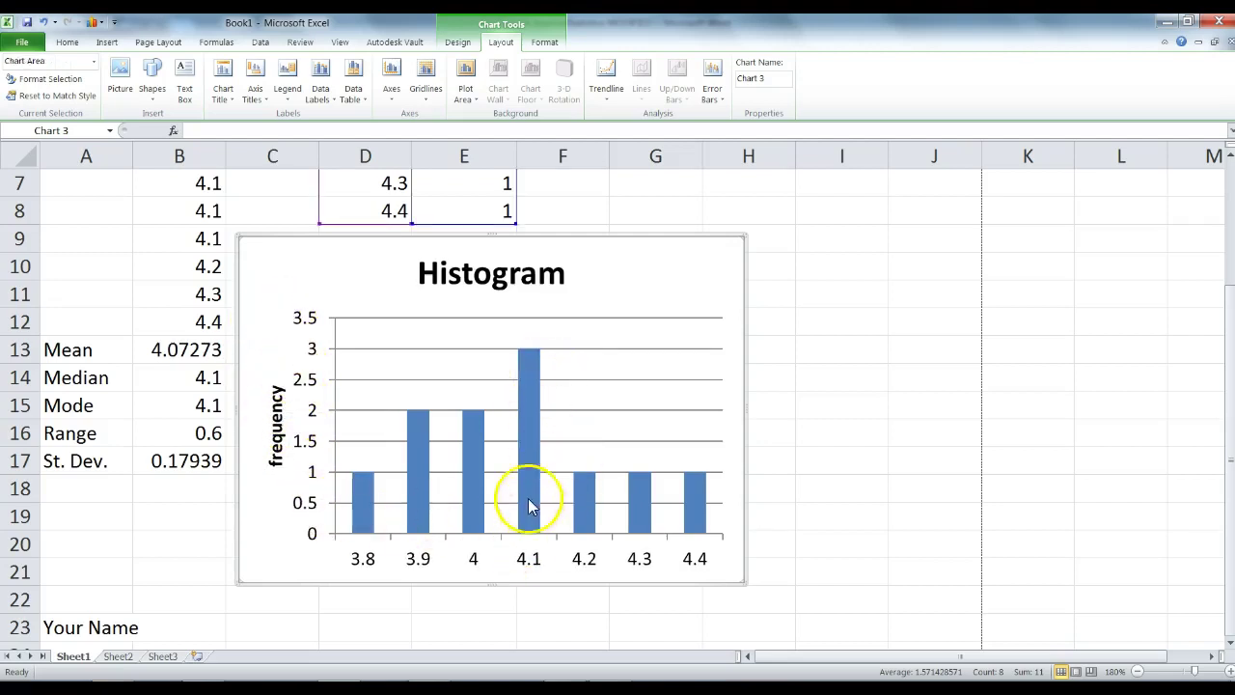
Reread the Word assignment's problem statement and its 4.1 cm designed depth
mouse_move(524, 346)
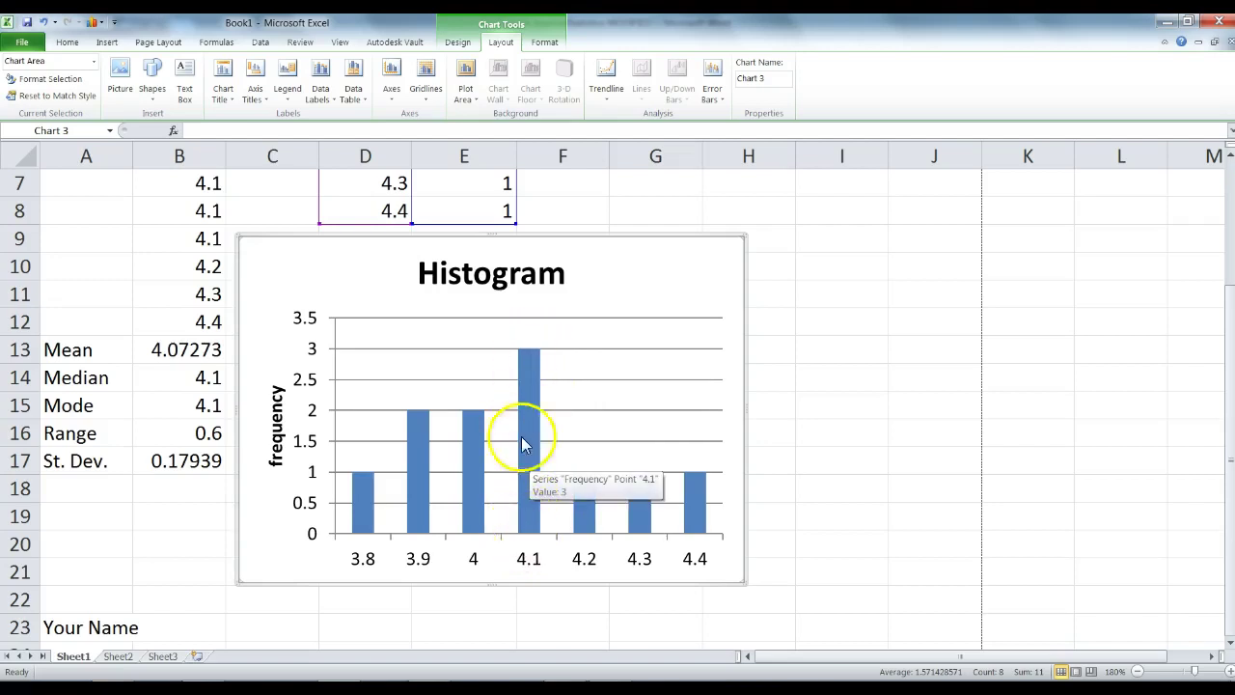
click(307, 356)
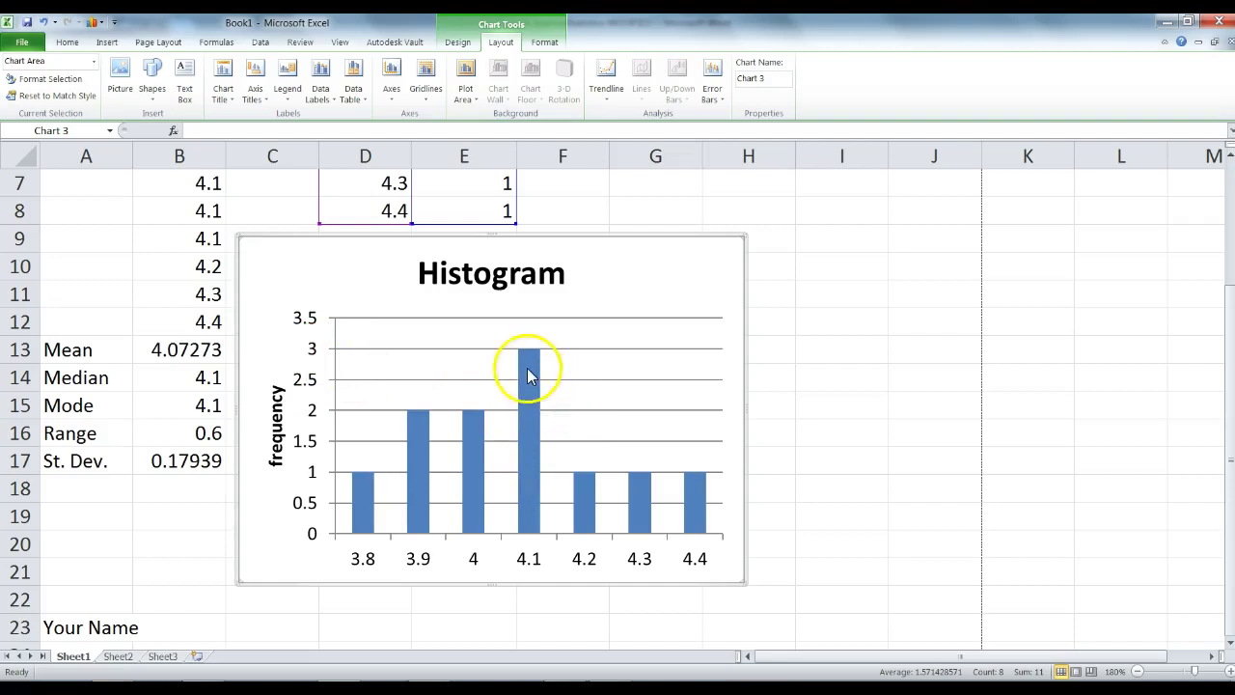
key(alt+Tab)
scroll(524, 309, up, 7)
drag(323, 249, 695, 320)
click(772, 333)
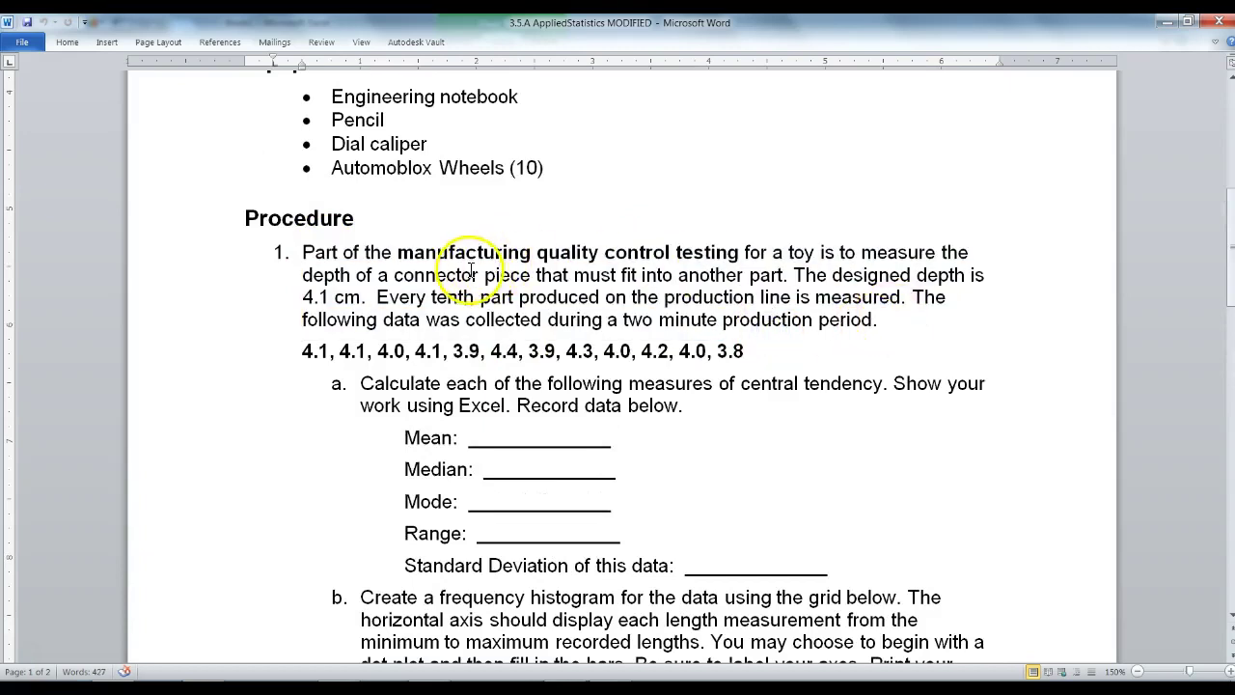
drag(904, 277, 367, 304)
key(alt+Tab)
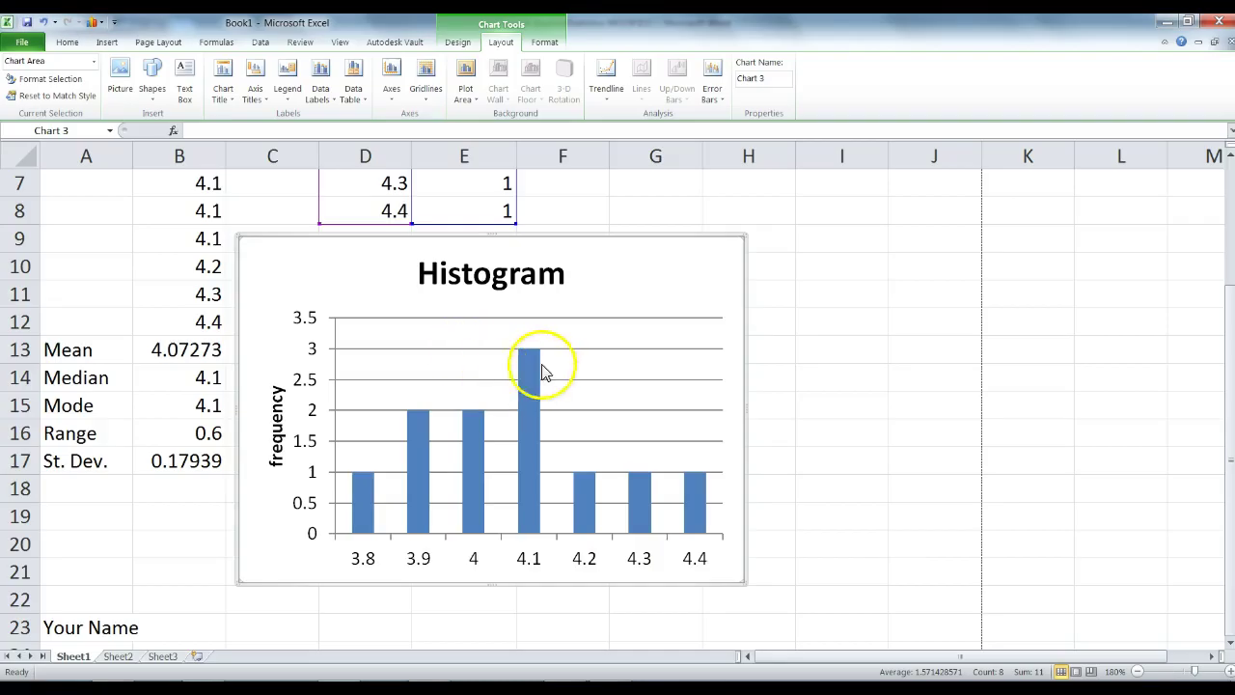
Select the Histogram's Frequency bars and inspect the 4.1 bar's count
click(531, 365)
click(530, 365)
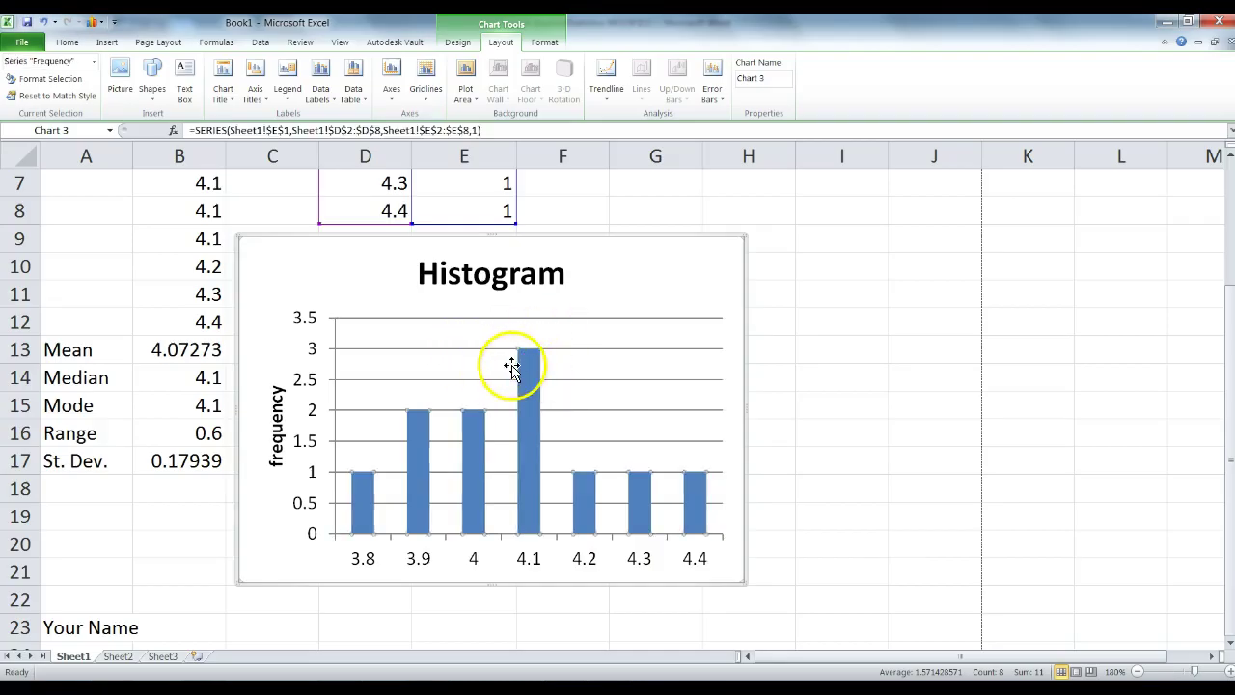
mouse_move(539, 407)
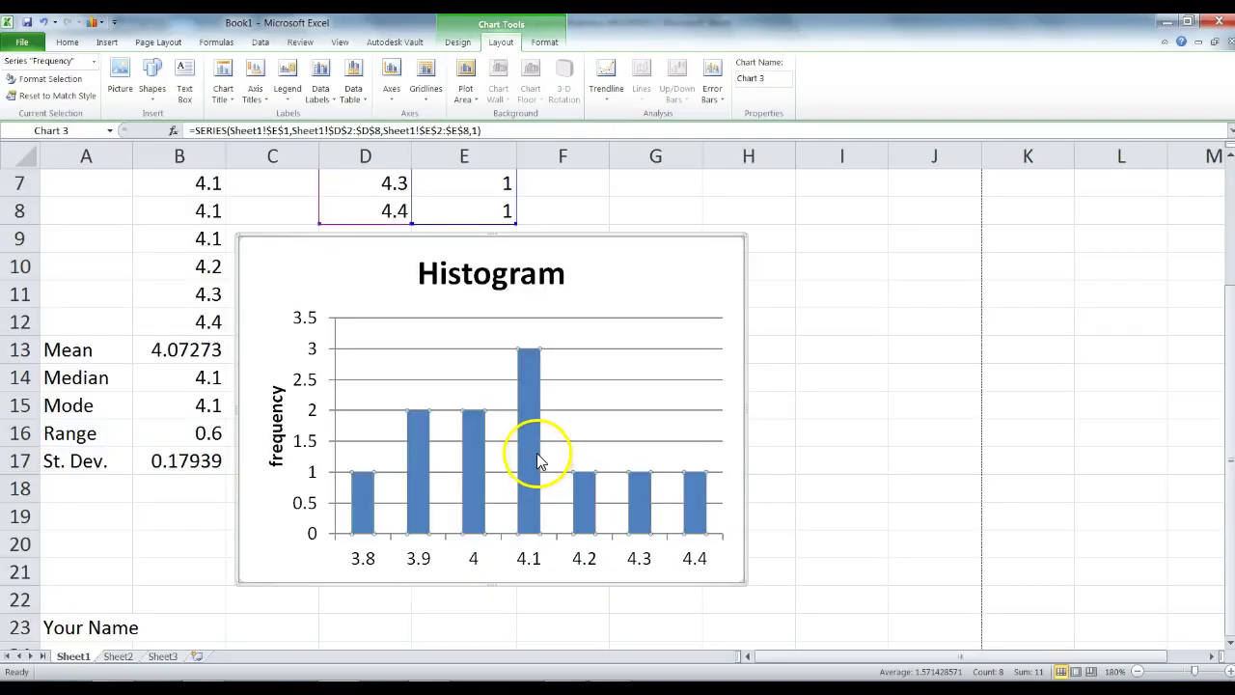
key(alt+Tab)
key(alt+Tab)
Select A1:H25, covering the data, statistics, Histogram chart and Your Name line
click(763, 374)
scroll(767, 396, down, 1)
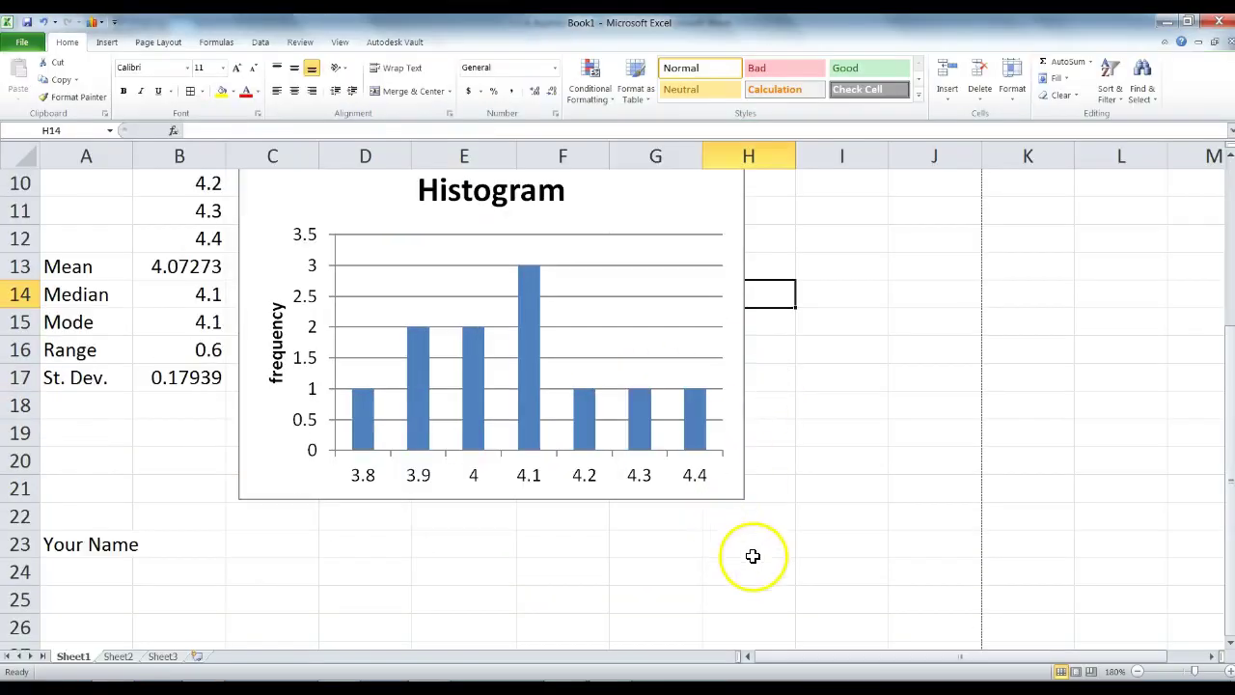
click(93, 543)
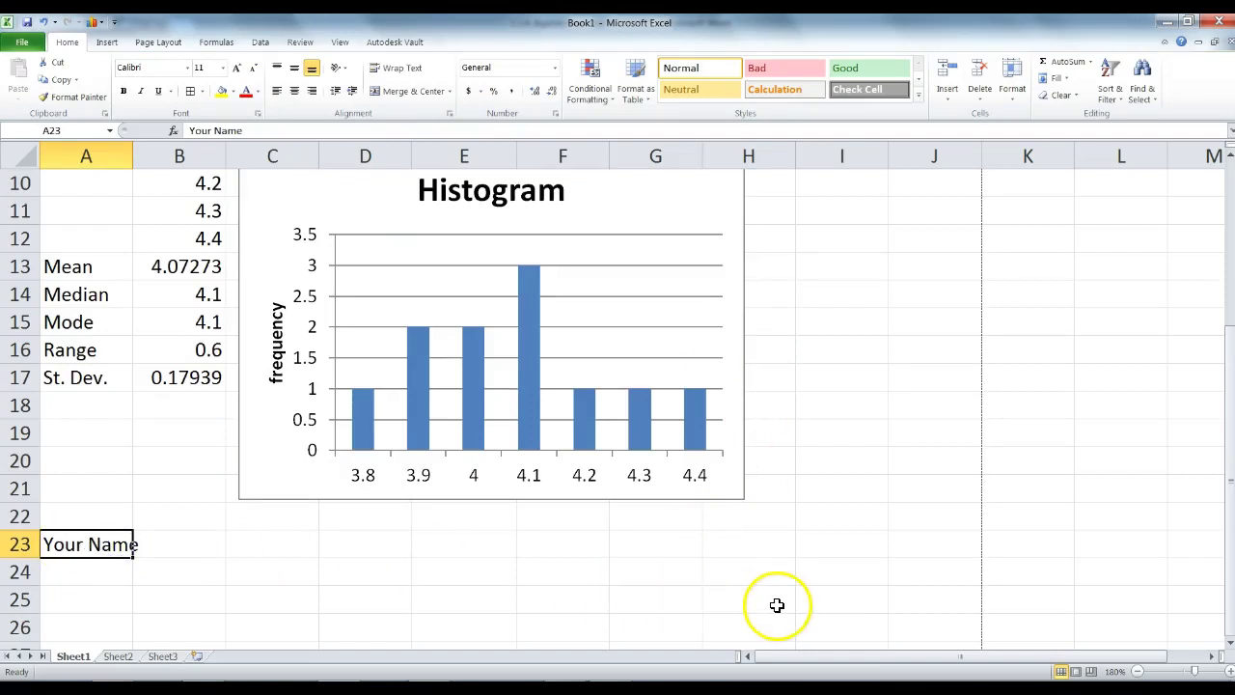
drag(777, 605, 32, 116)
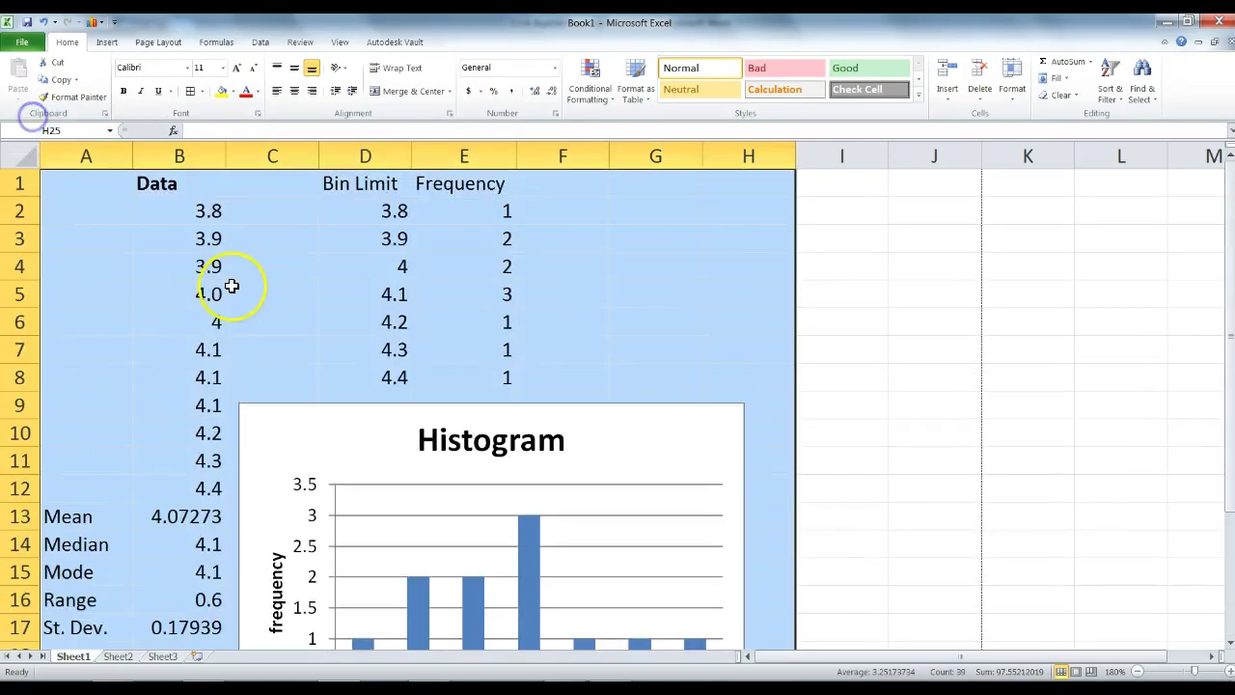
scroll(736, 499, down, 4)
scroll(744, 511, up, 4)
scroll(725, 526, down, 5)
scroll(704, 526, up, 5)
Set the print settings to Print Selection, keeping the current printer
key(ctrl+p)
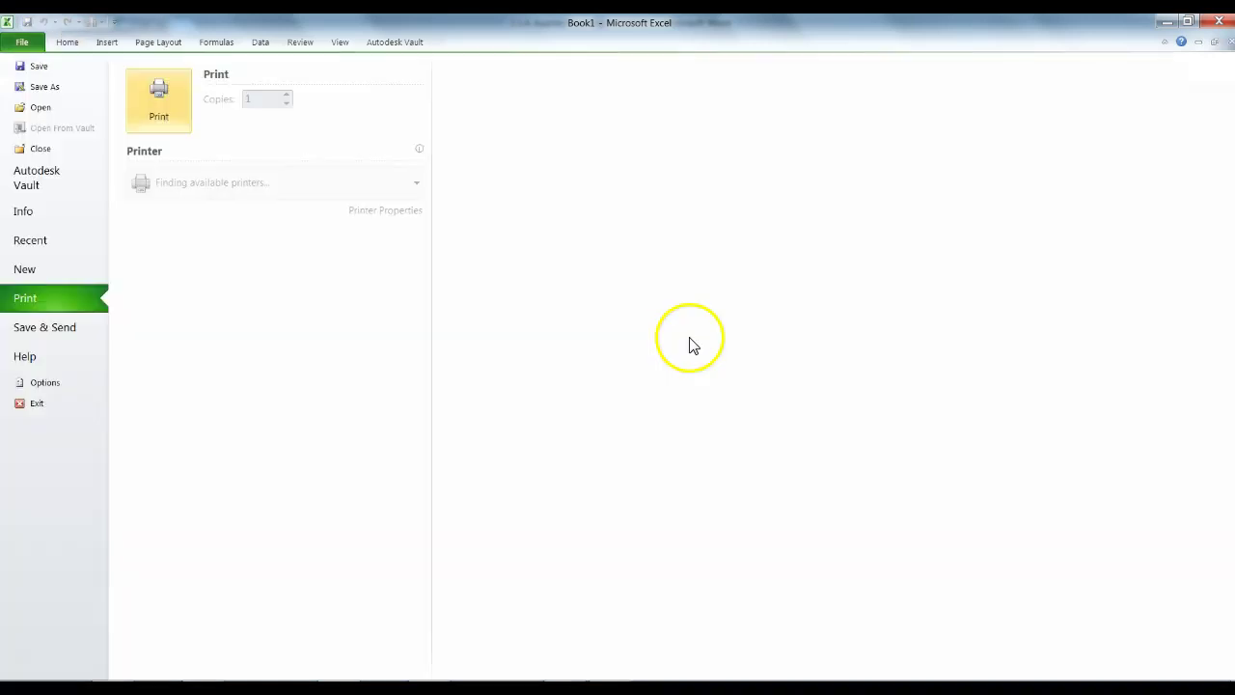
click(239, 261)
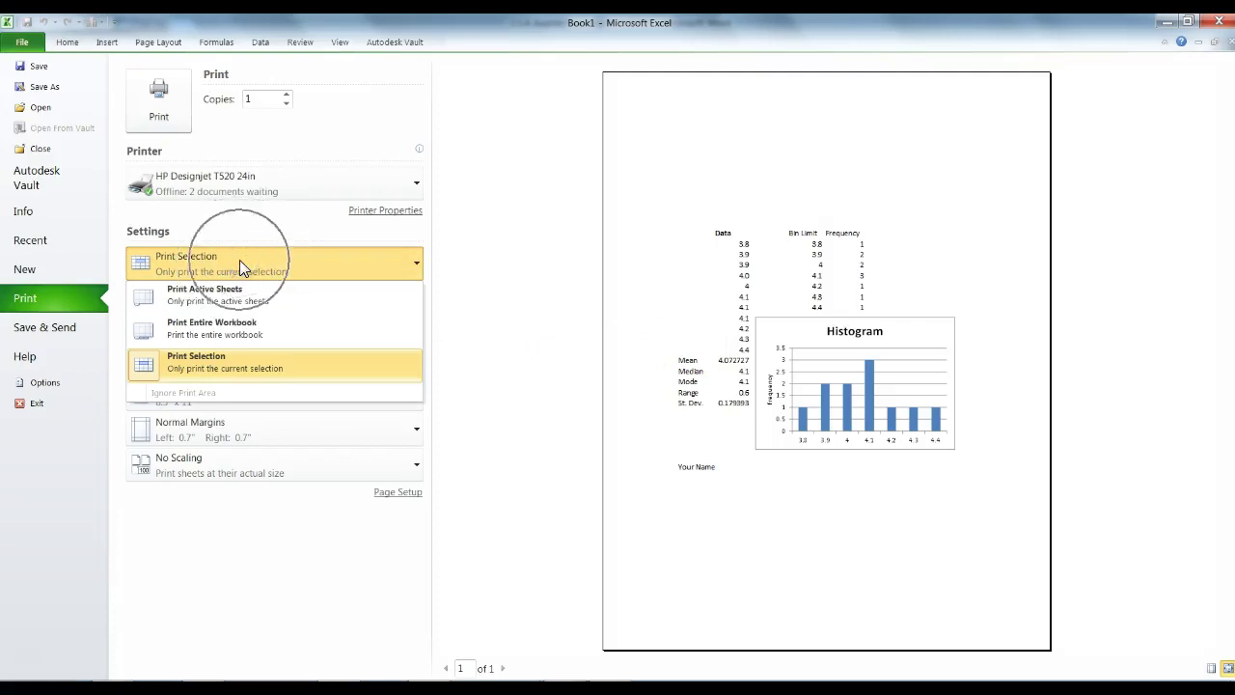
click(200, 361)
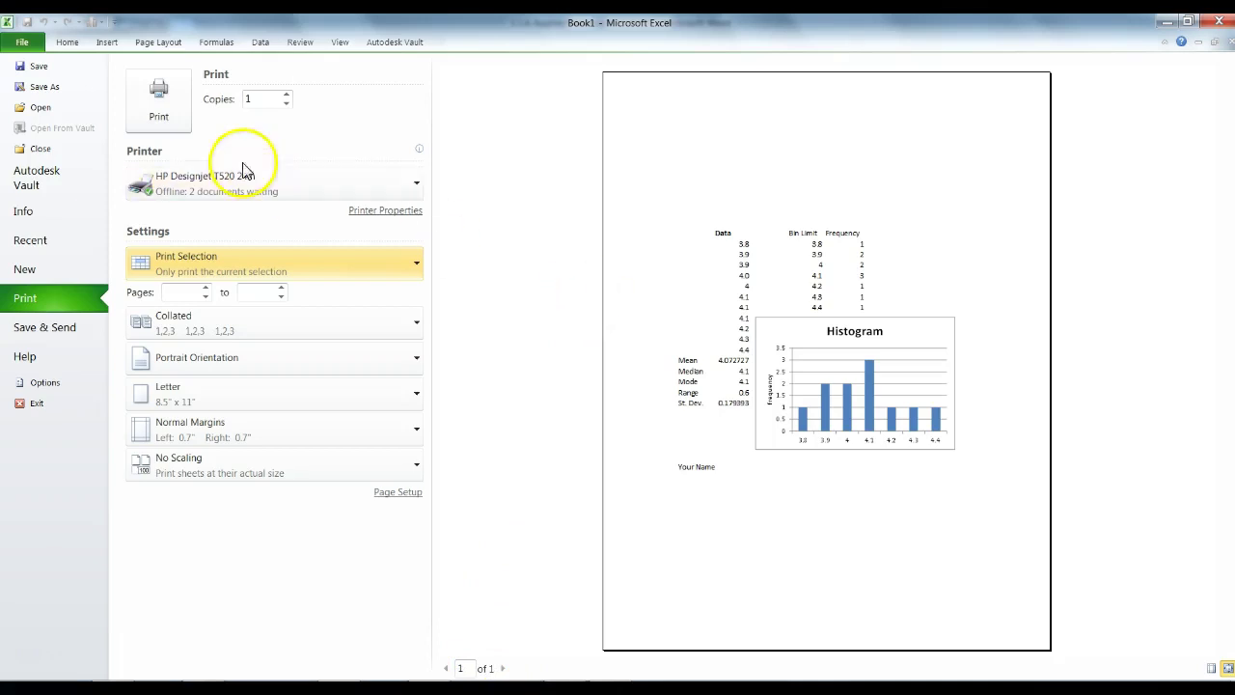
click(205, 182)
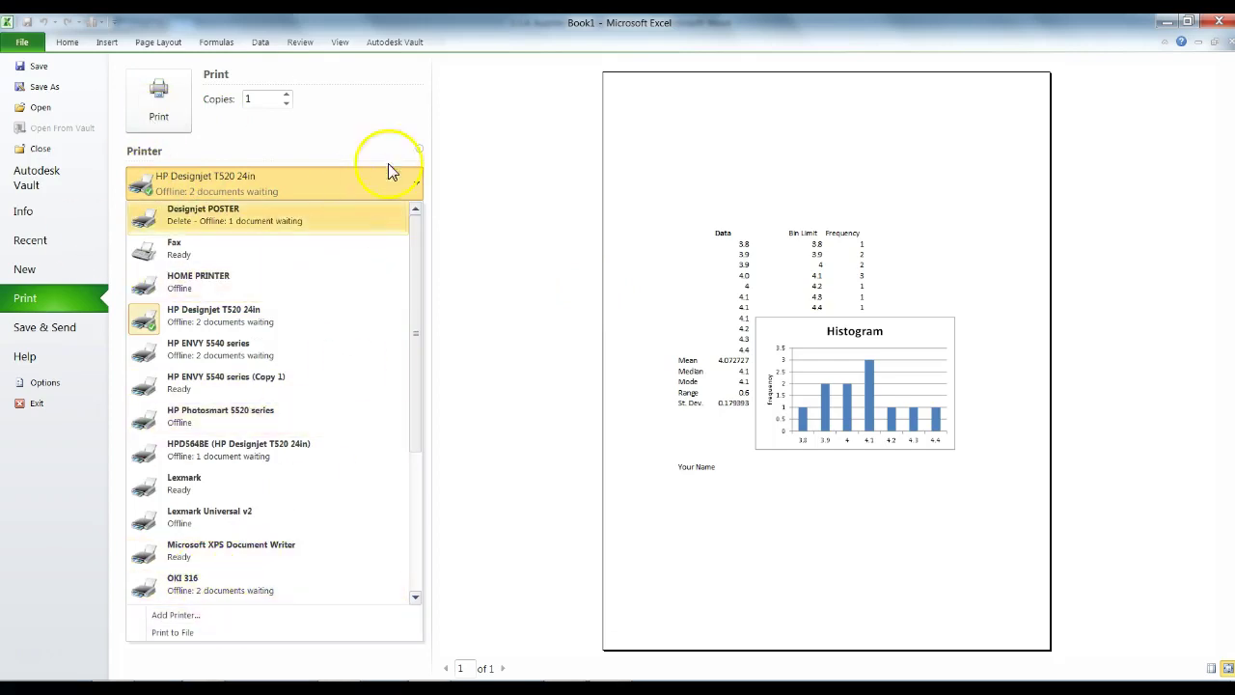
click(341, 121)
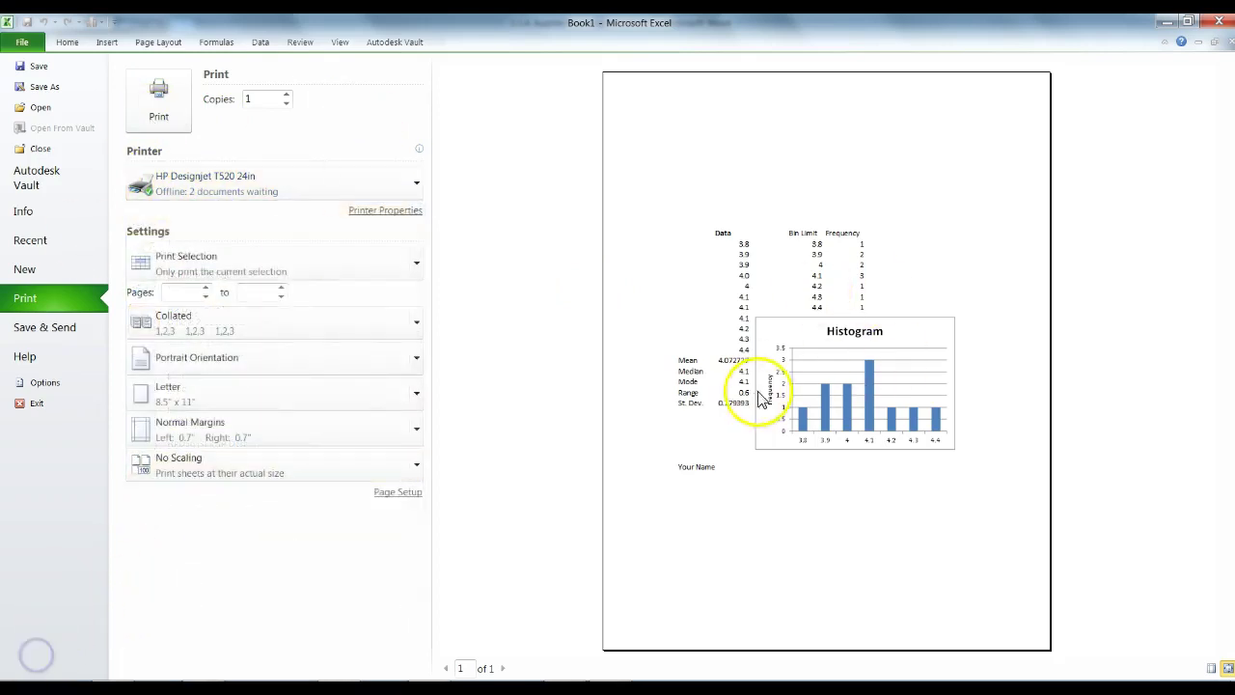
In Word, review the problem statement from problem 1 through the histogram instructions
key(alt+Tab)
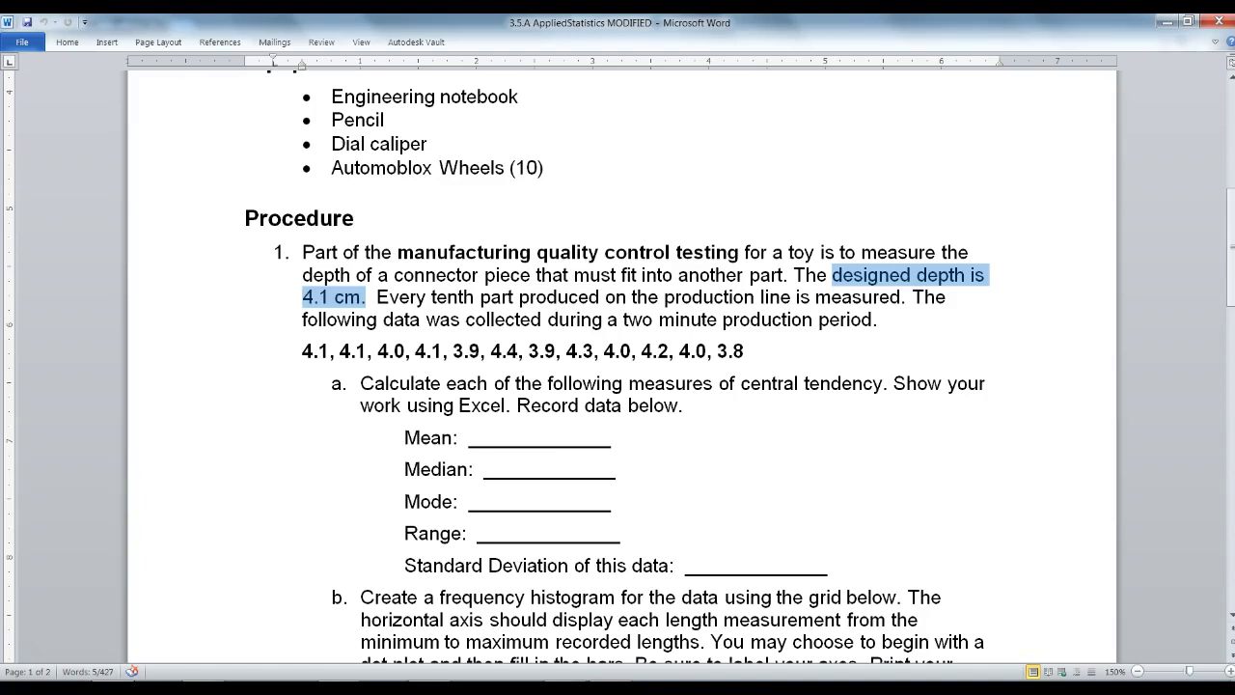
click(662, 436)
scroll(662, 435, down, 2)
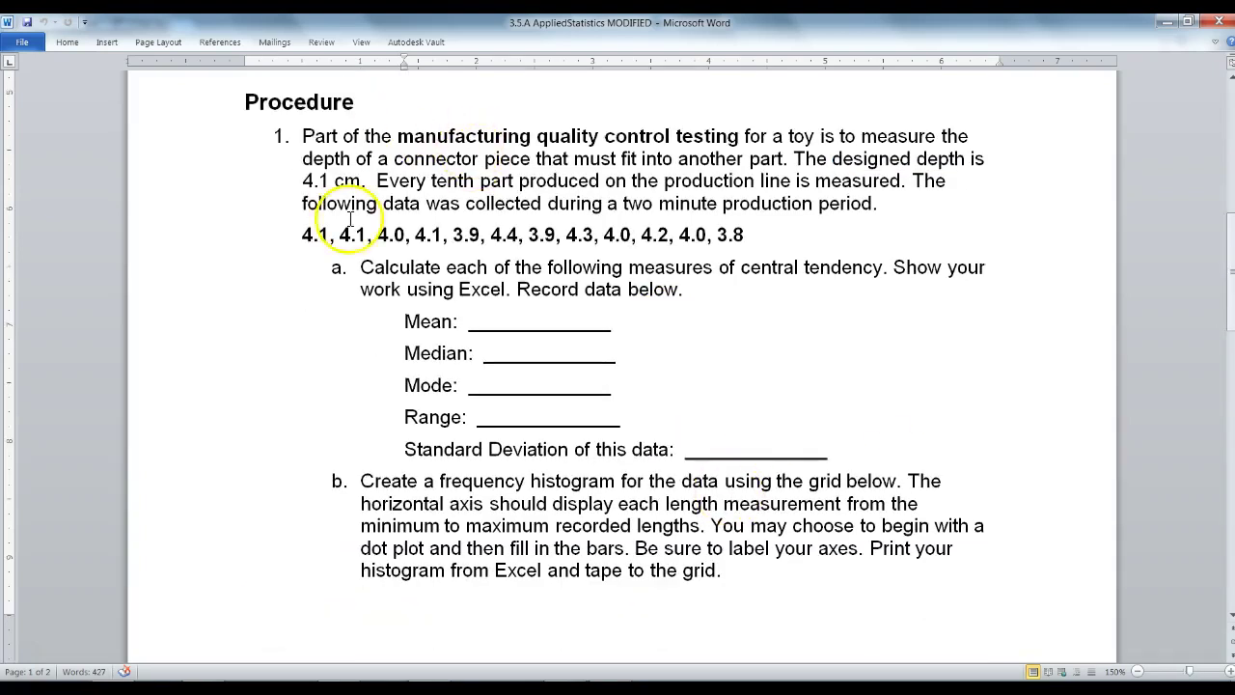
drag(259, 141, 634, 524)
click(705, 551)
drag(705, 551, 279, 155)
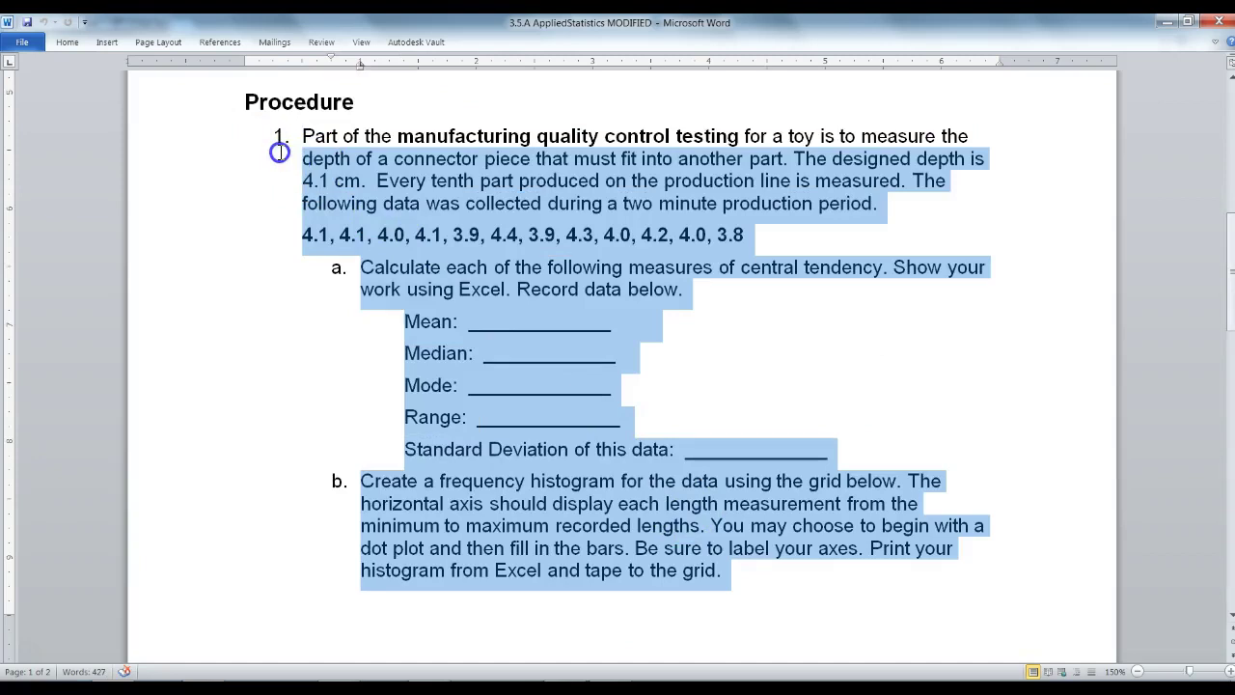
click(588, 474)
scroll(590, 476, down, 15)
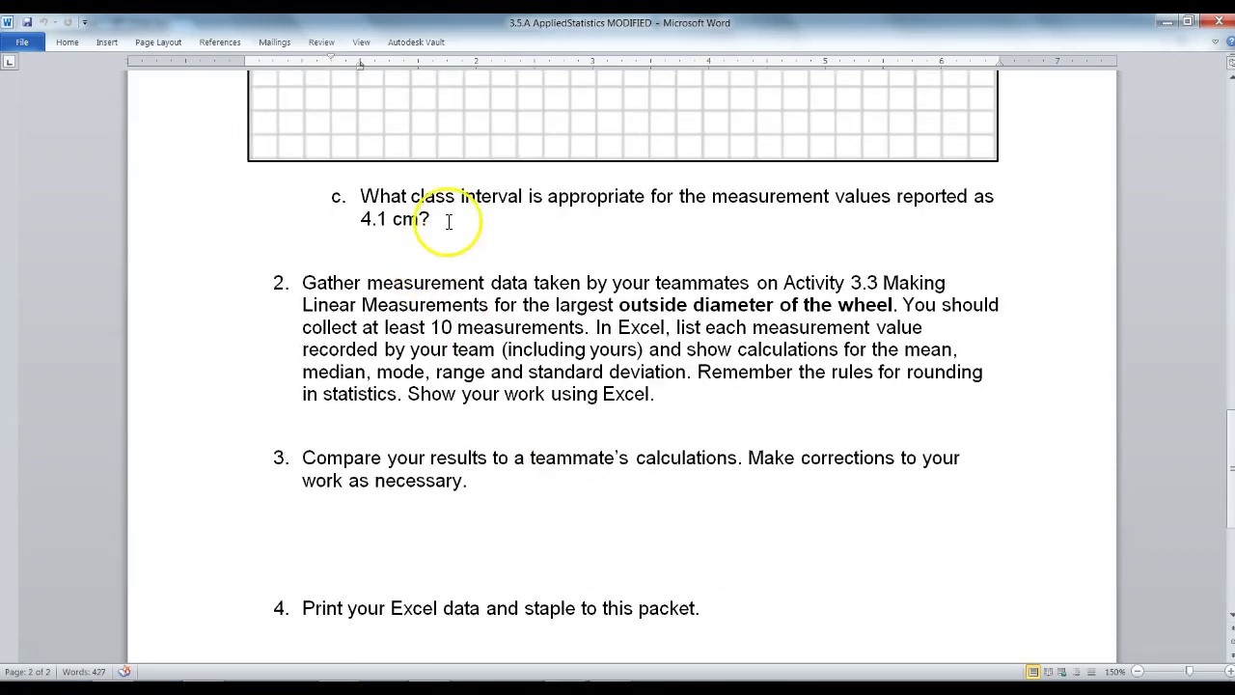
Review item 2, Gather measurement, and its Activity 3.3 reference
drag(296, 283, 655, 401)
click(345, 305)
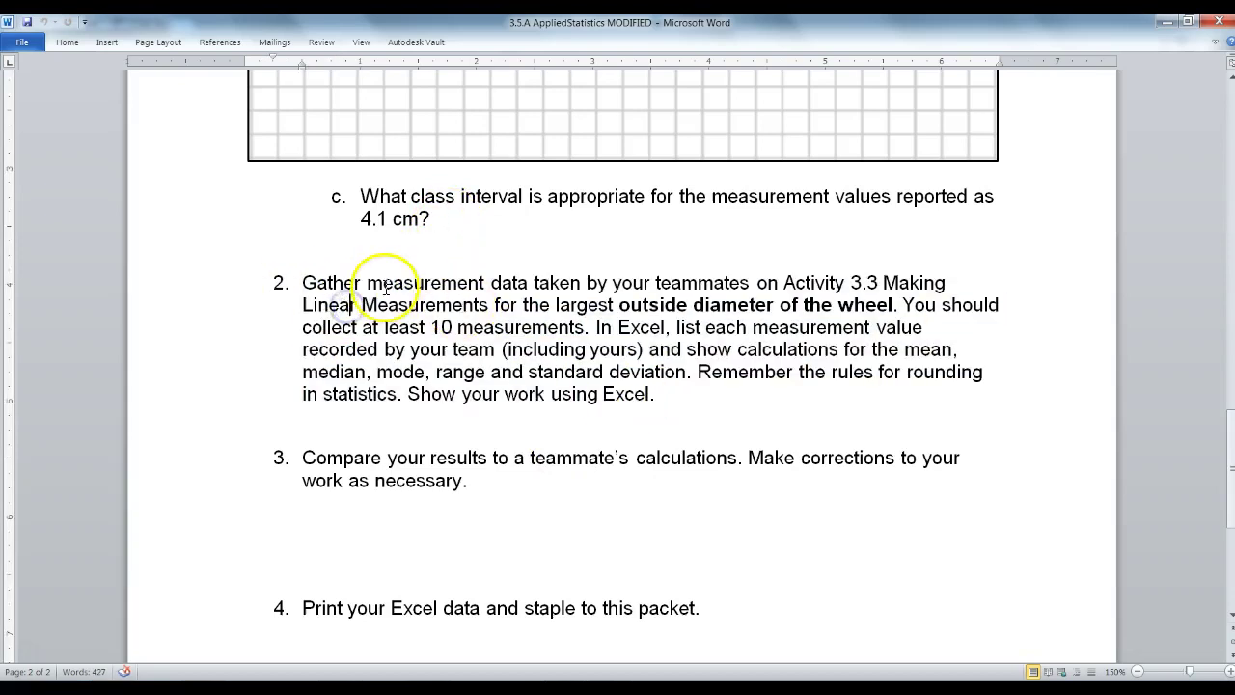
drag(331, 282, 487, 282)
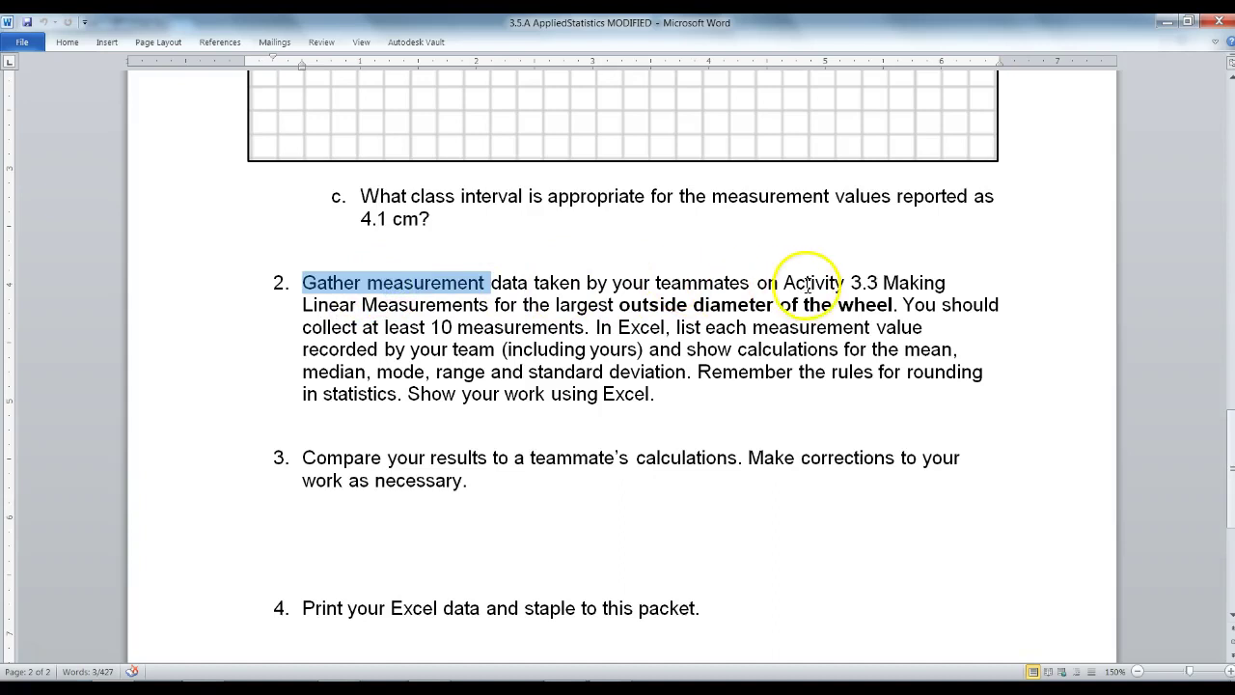
drag(850, 283, 903, 307)
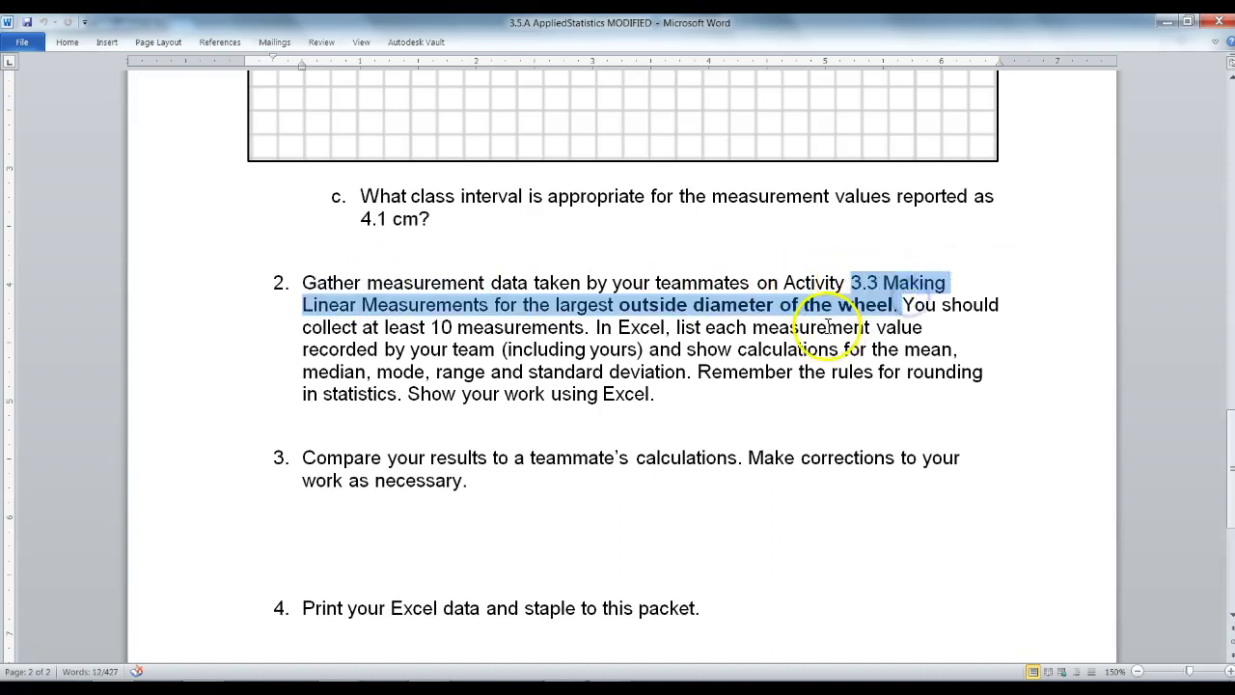
click(674, 307)
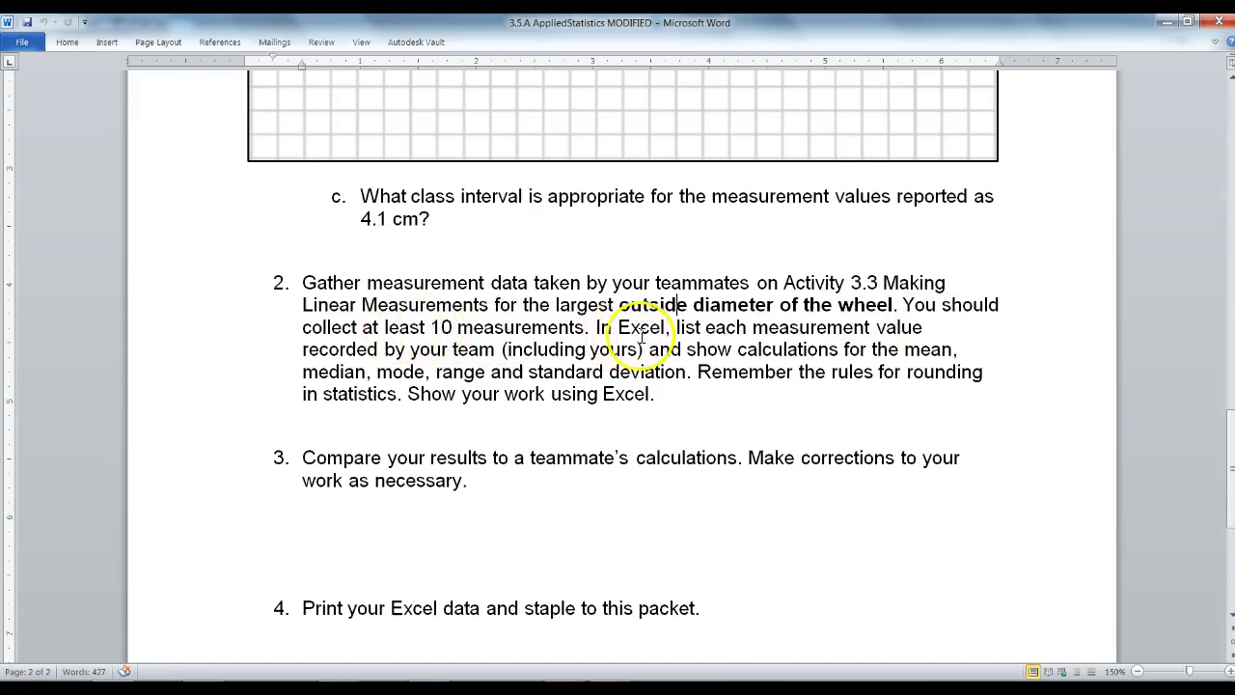
Review the assignment's data line, then scroll back down
scroll(650, 384, up, 15)
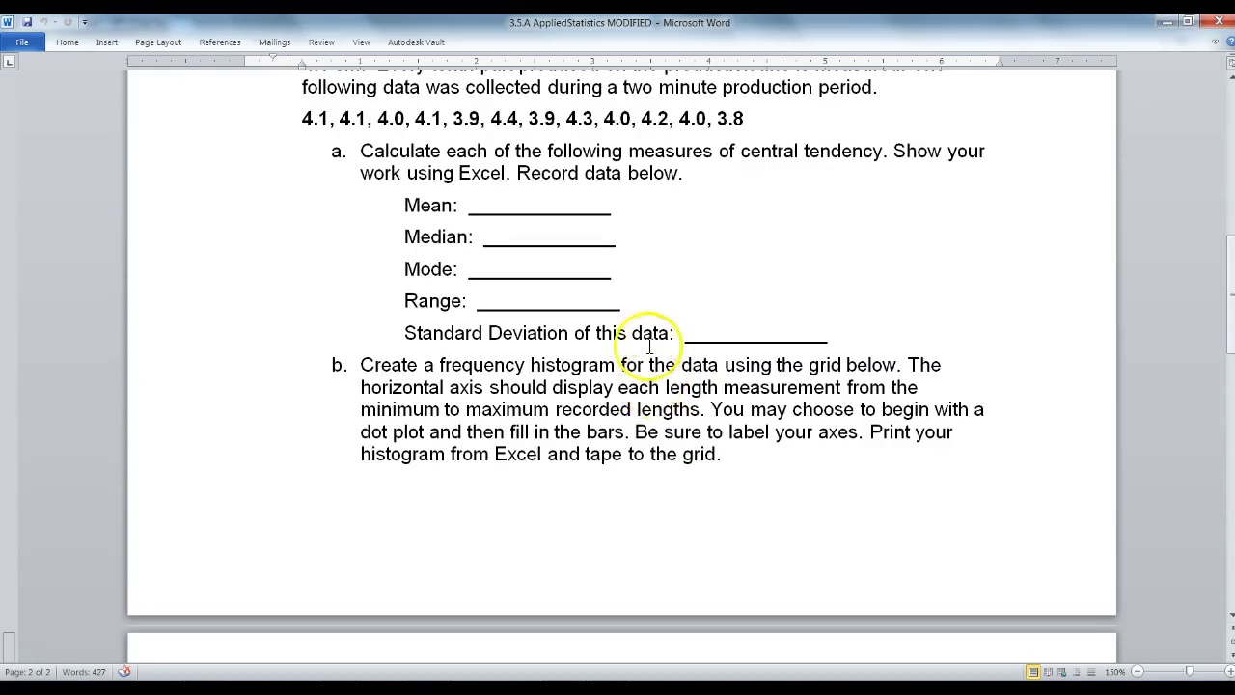
click(756, 237)
drag(756, 236, 182, 229)
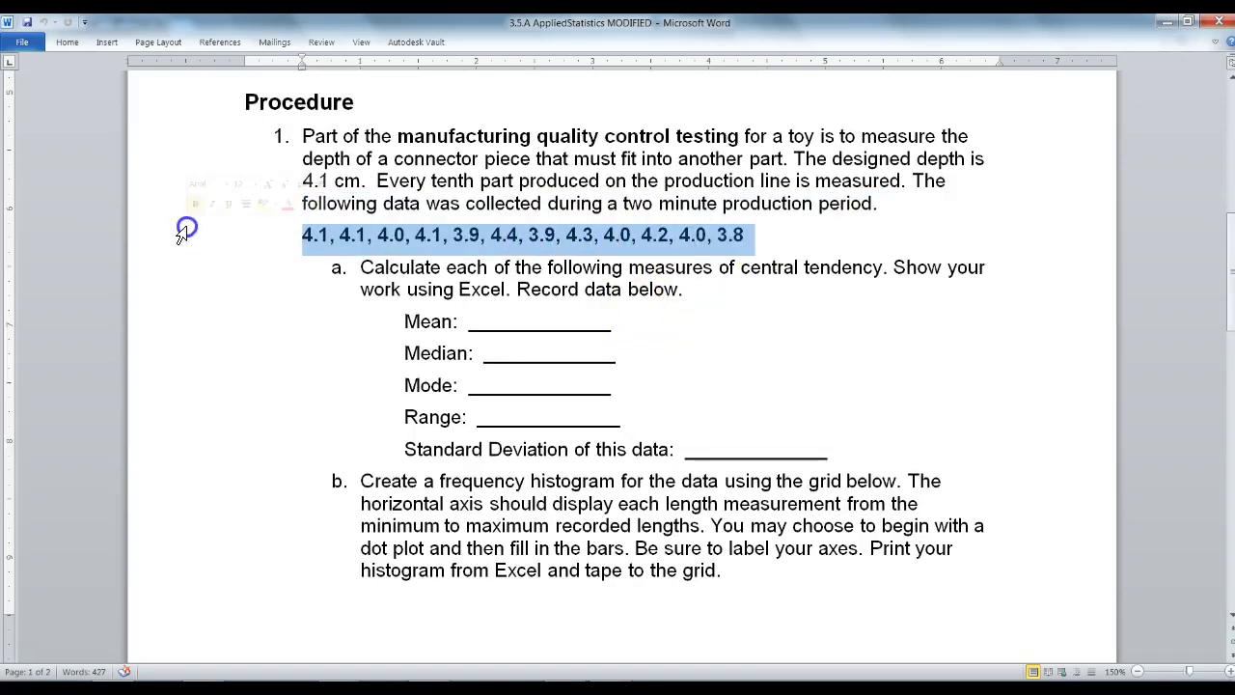
click(401, 237)
scroll(521, 312, down, 5)
scroll(522, 312, down, 10)
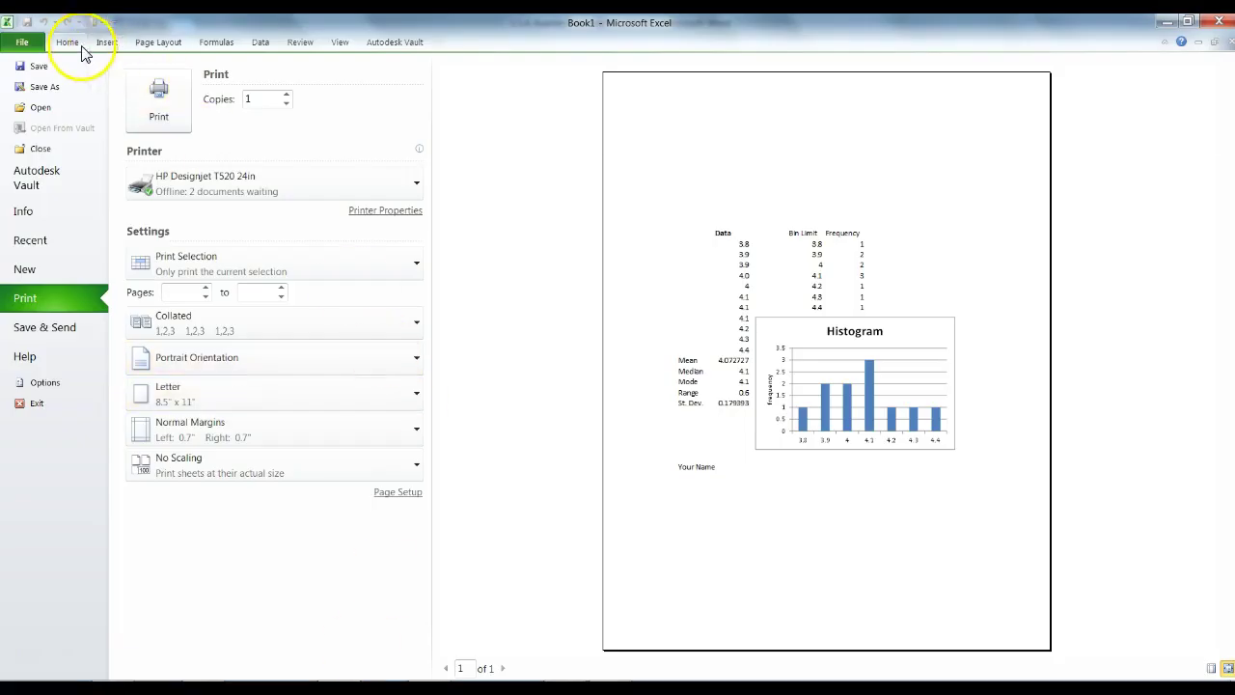
Leave the print view and highlight the depth data B2:B12 and statistics A13:B17
click(73, 44)
click(327, 291)
drag(207, 211, 205, 489)
drag(87, 516, 181, 627)
Highlight the bin limits in D and counts in E, then select and deselect the Histogram chart
click(390, 185)
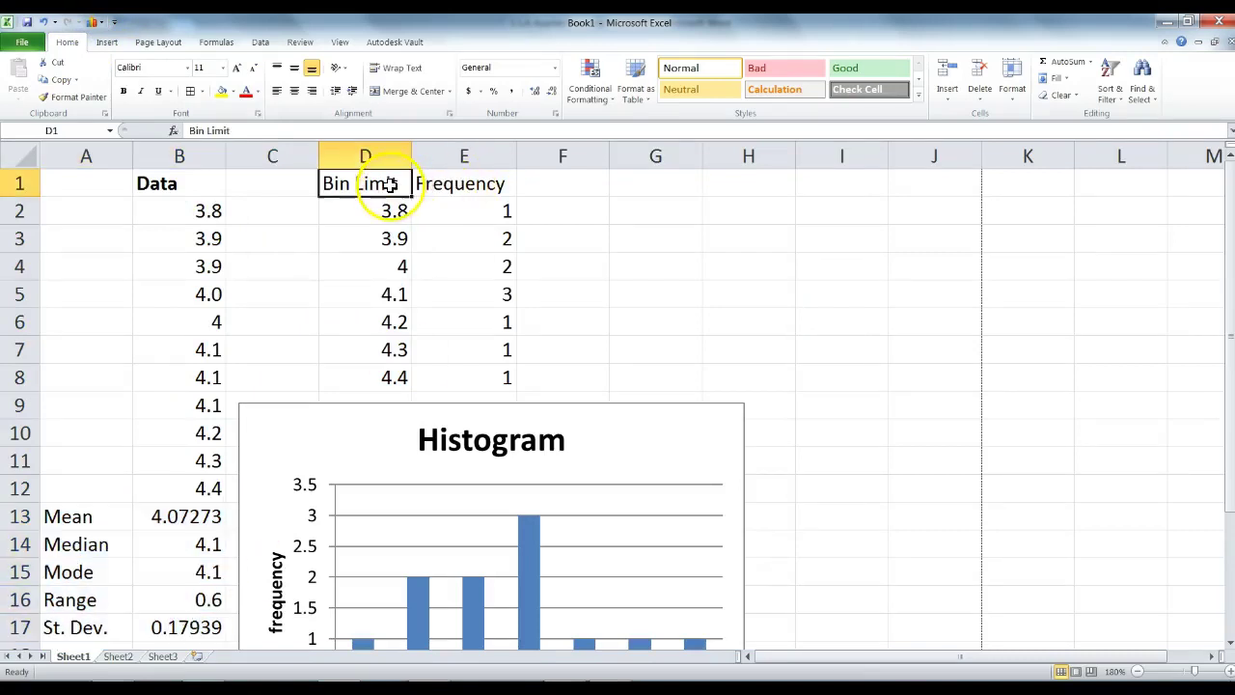
drag(388, 220, 372, 374)
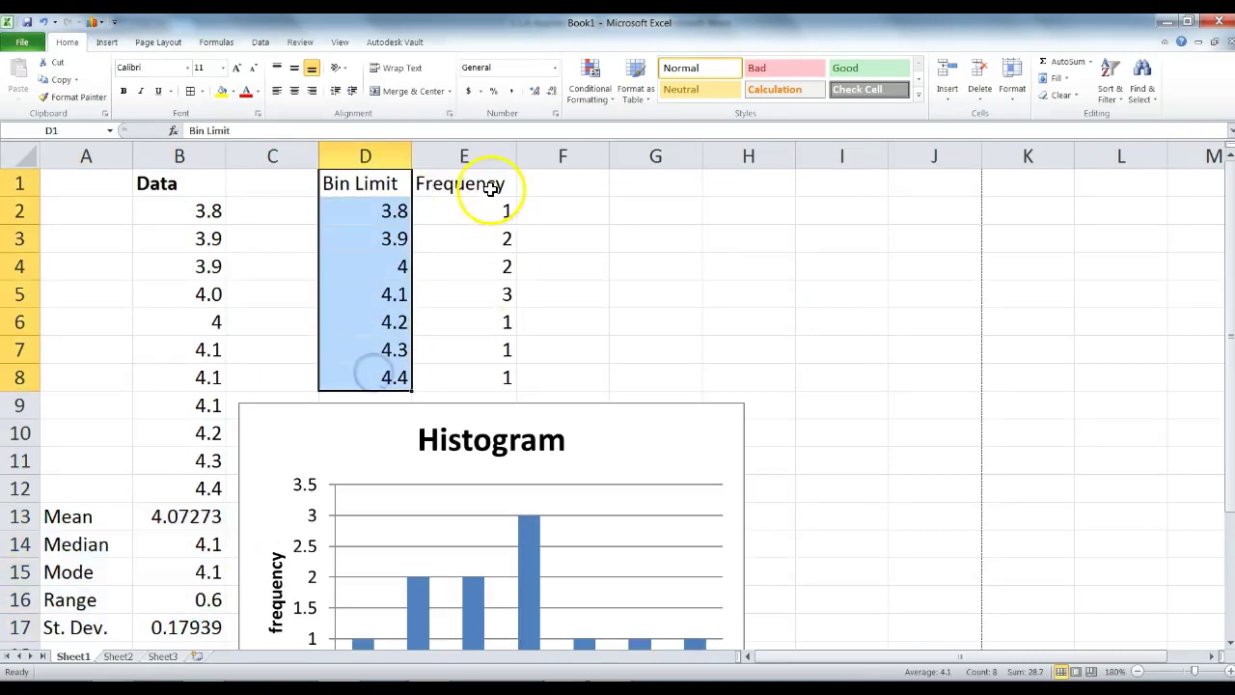
drag(483, 186, 471, 374)
click(429, 413)
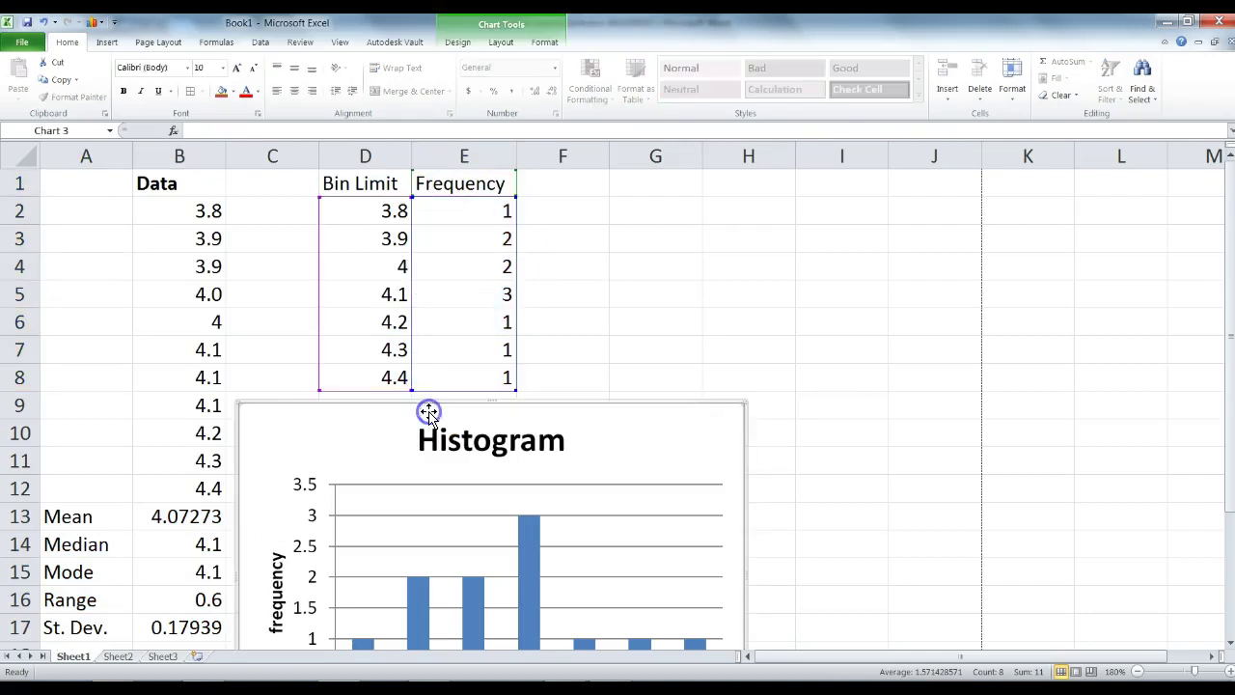
click(579, 378)
scroll(582, 379, down, 3)
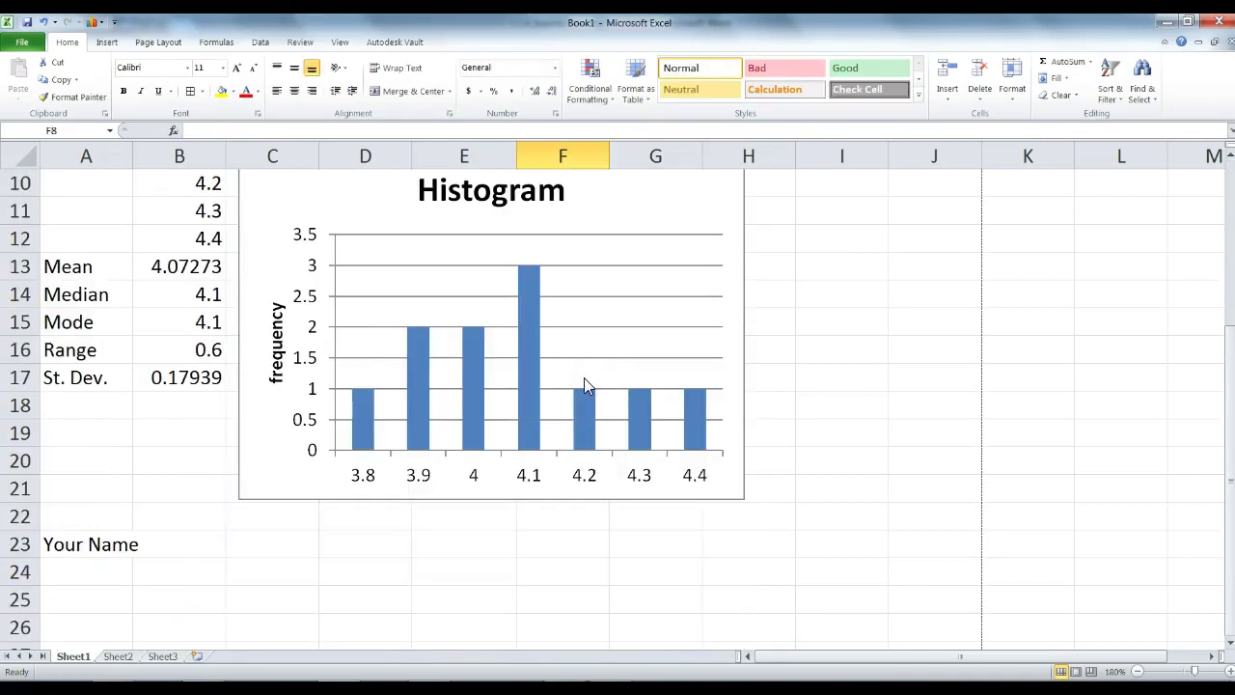